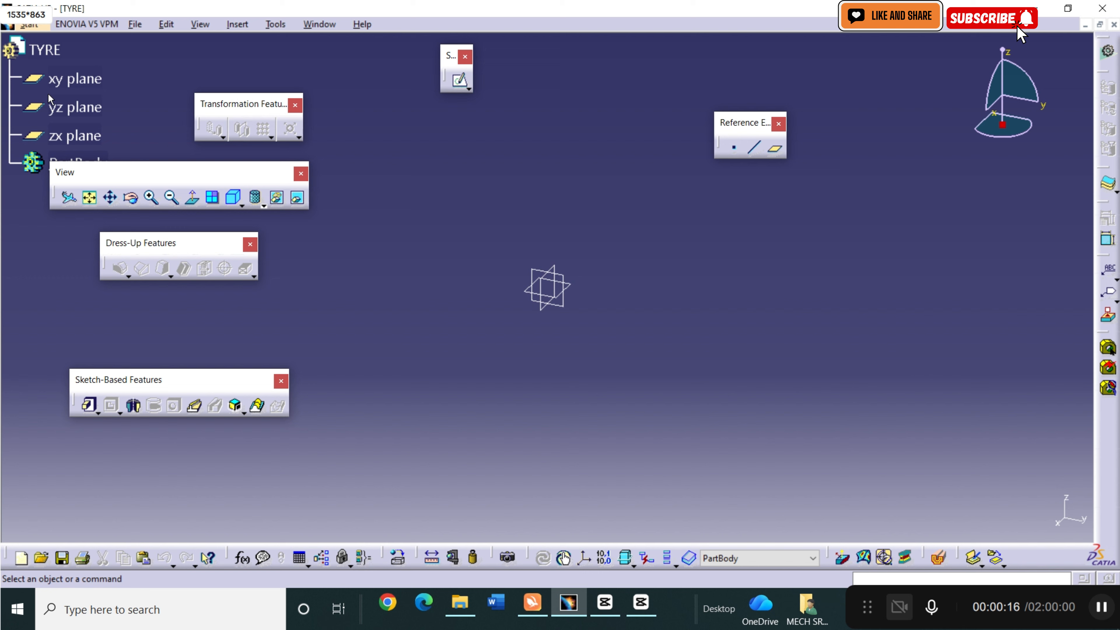
Open a sketch on the yz plane and draw a circle about 126 mm in diameter centred on the origin.
{"action": "left_click", "coordinate": [58, 106]}
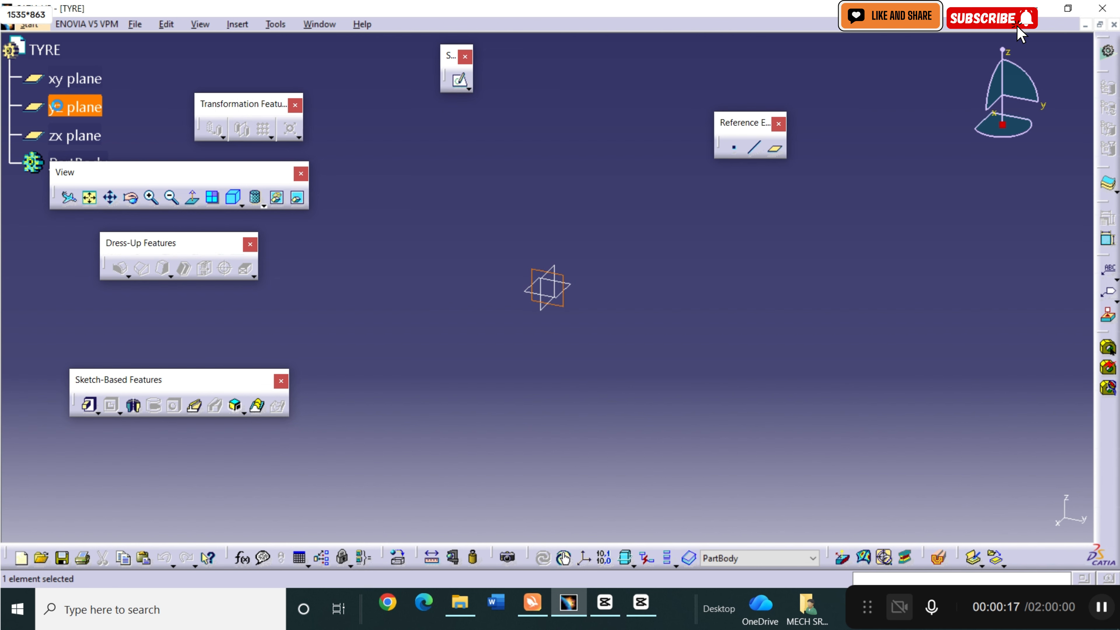
{"action": "left_click", "coordinate": [462, 84]}
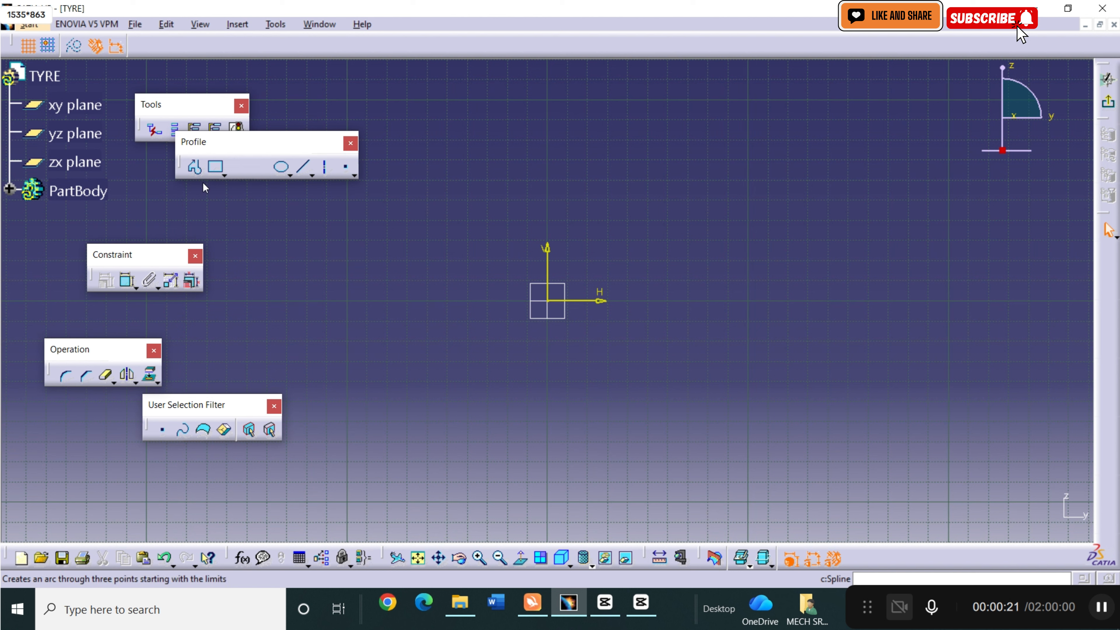
{"action": "left_click", "coordinate": [246, 176]}
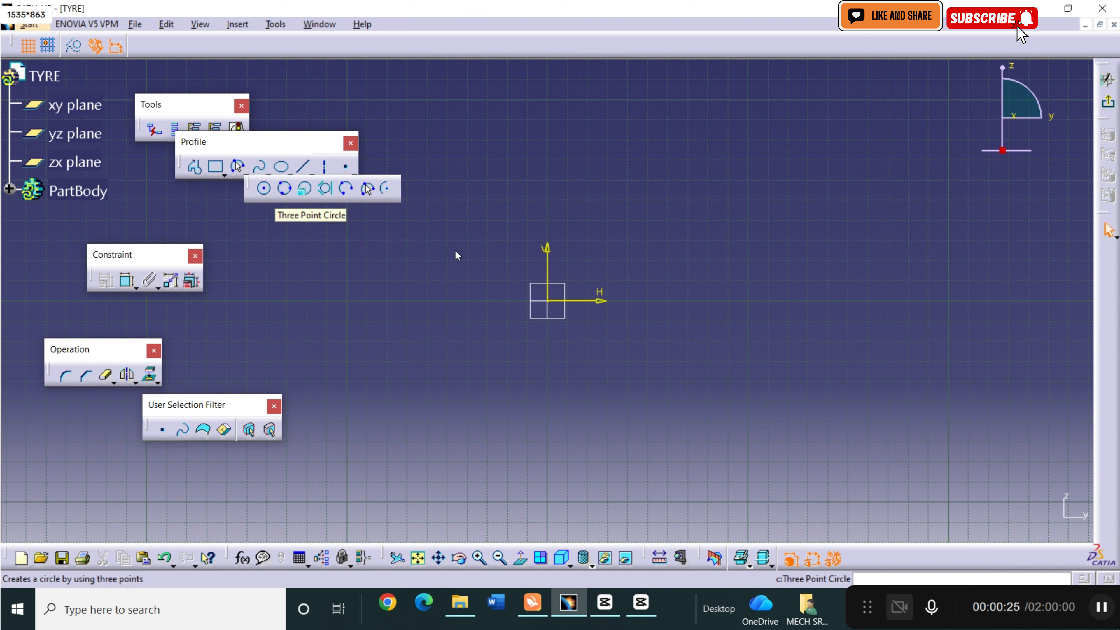
{"action": "left_click", "coordinate": [265, 190]}
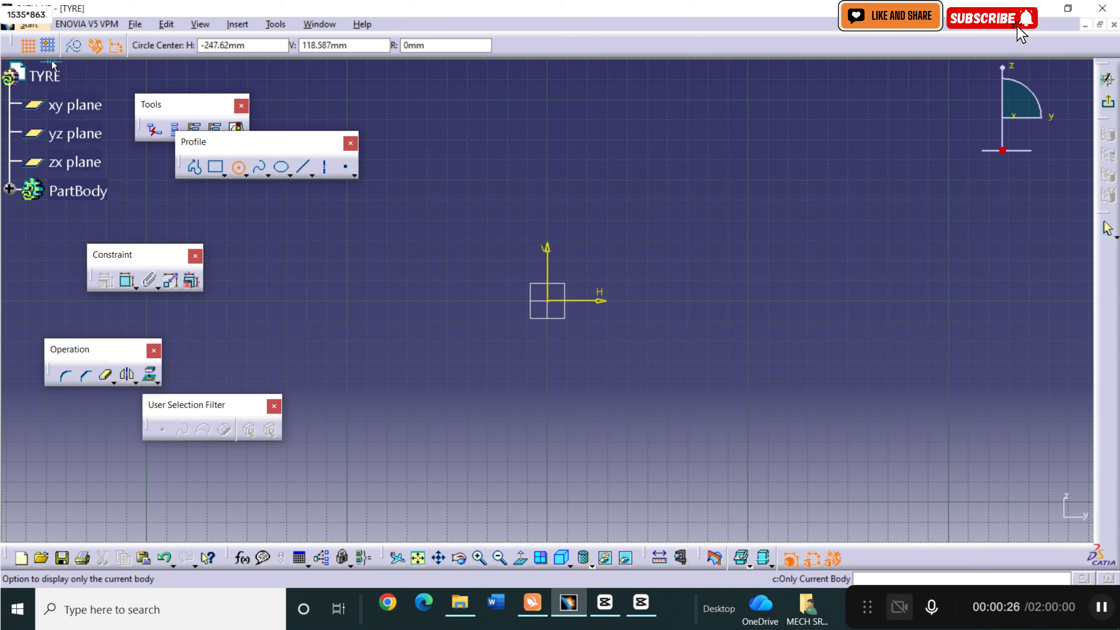
{"action": "left_click", "coordinate": [549, 301]}
{"action": "left_click", "coordinate": [668, 337]}
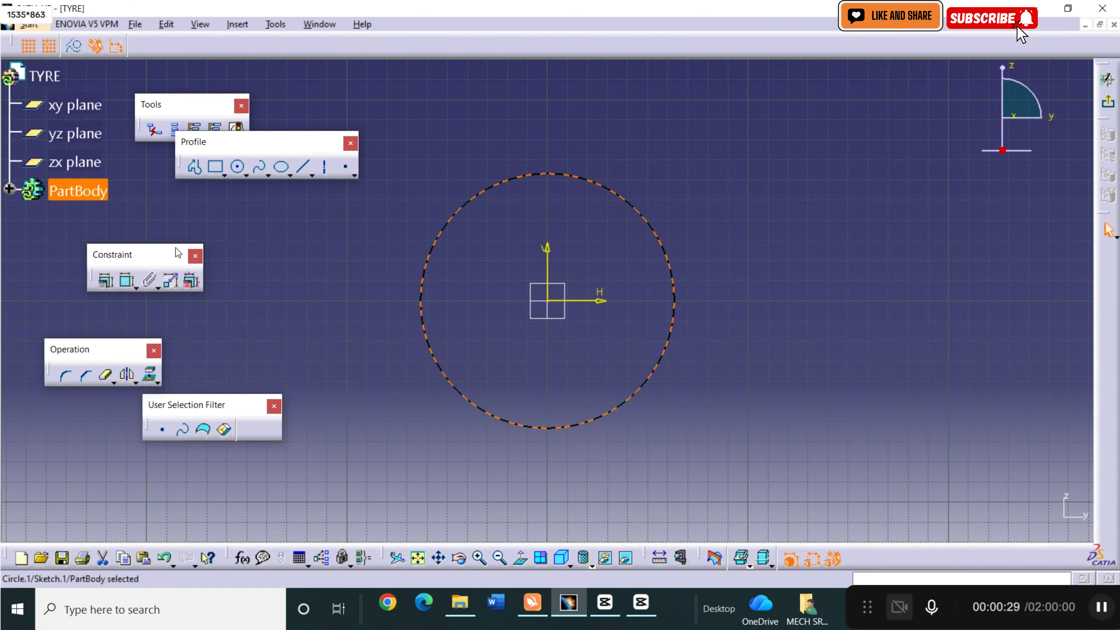
Dimension the circle and set its diameter to 620 mm.
{"action": "left_click", "coordinate": [131, 281]}
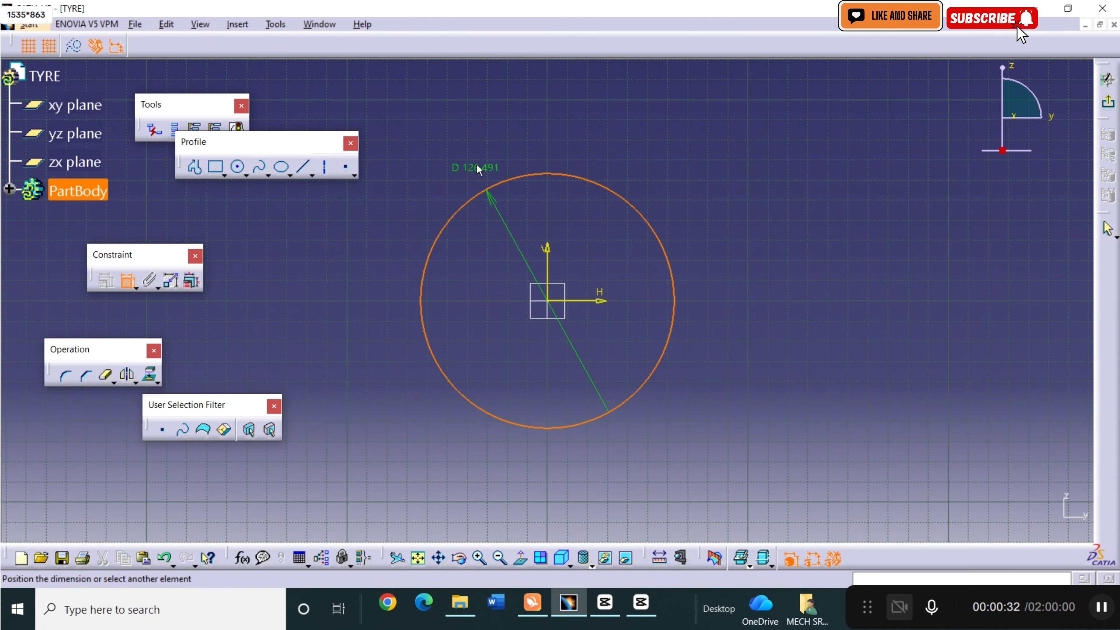
{"action": "left_click", "coordinate": [478, 168]}
{"action": "double_click", "coordinate": [477, 166]}
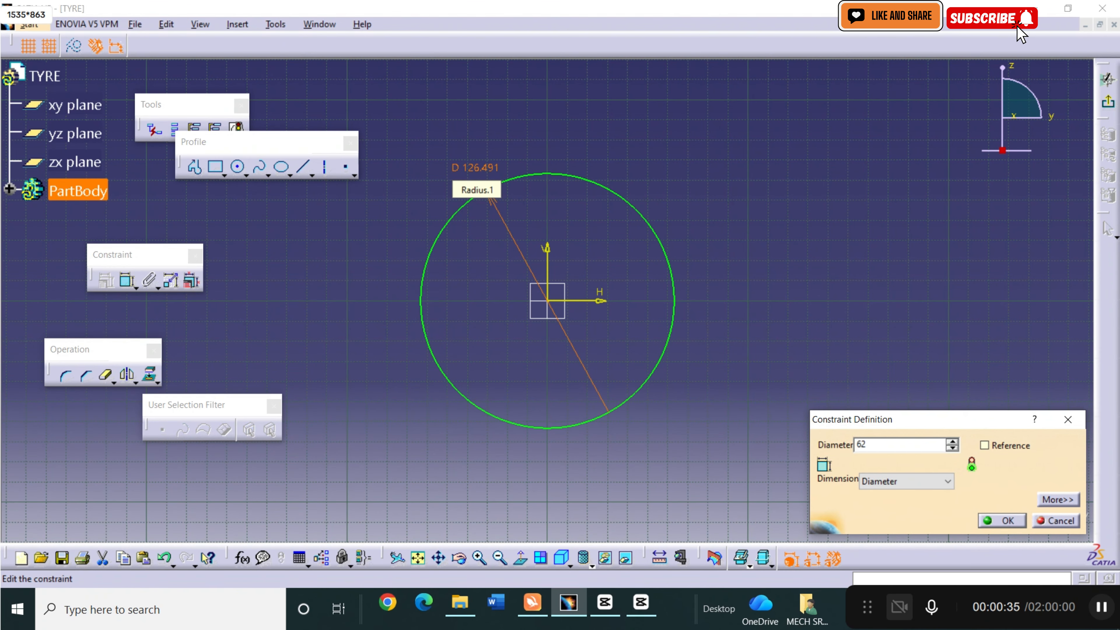
{"action": "type", "text": "620"}
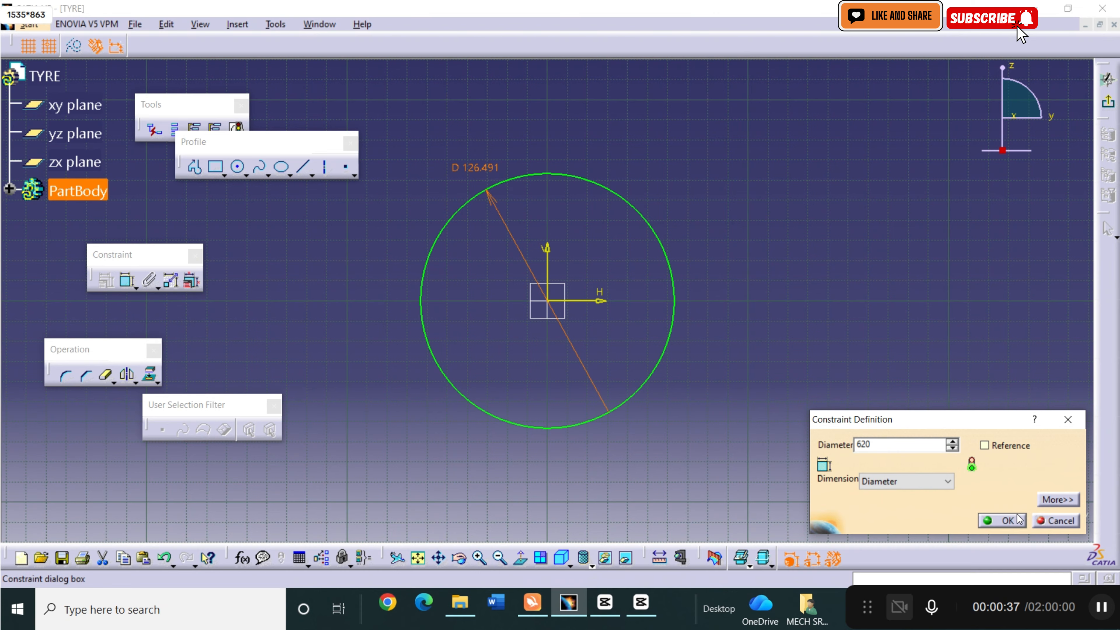
{"action": "left_click", "coordinate": [1006, 520]}
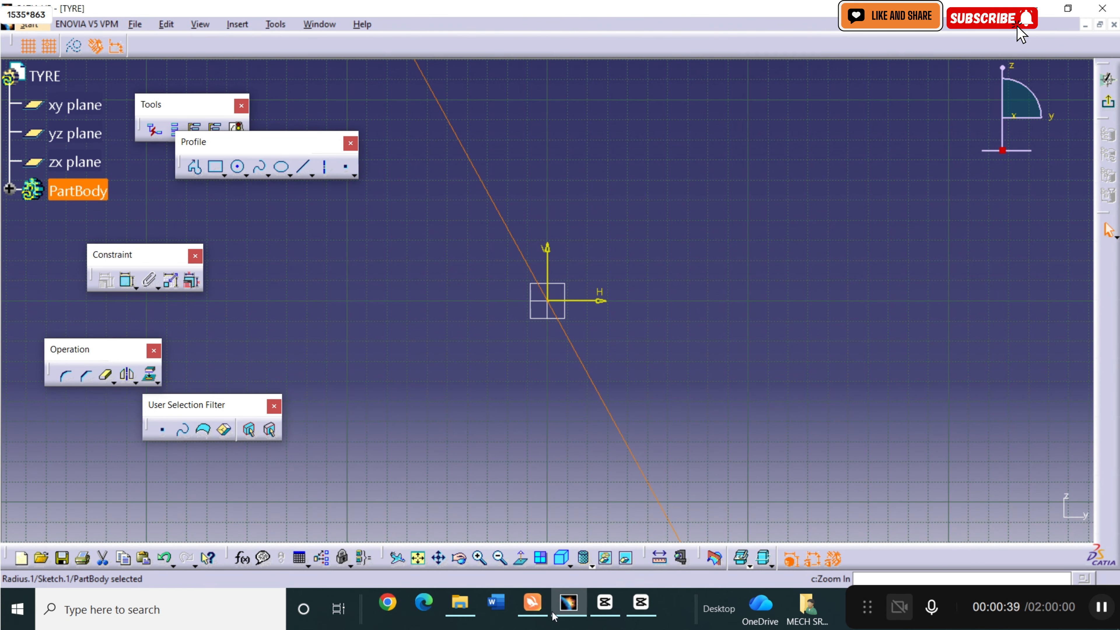
Draw a vertical axis through the origin, from V 400 mm above it to V -120 mm below it.
{"action": "left_click", "coordinate": [418, 557]}
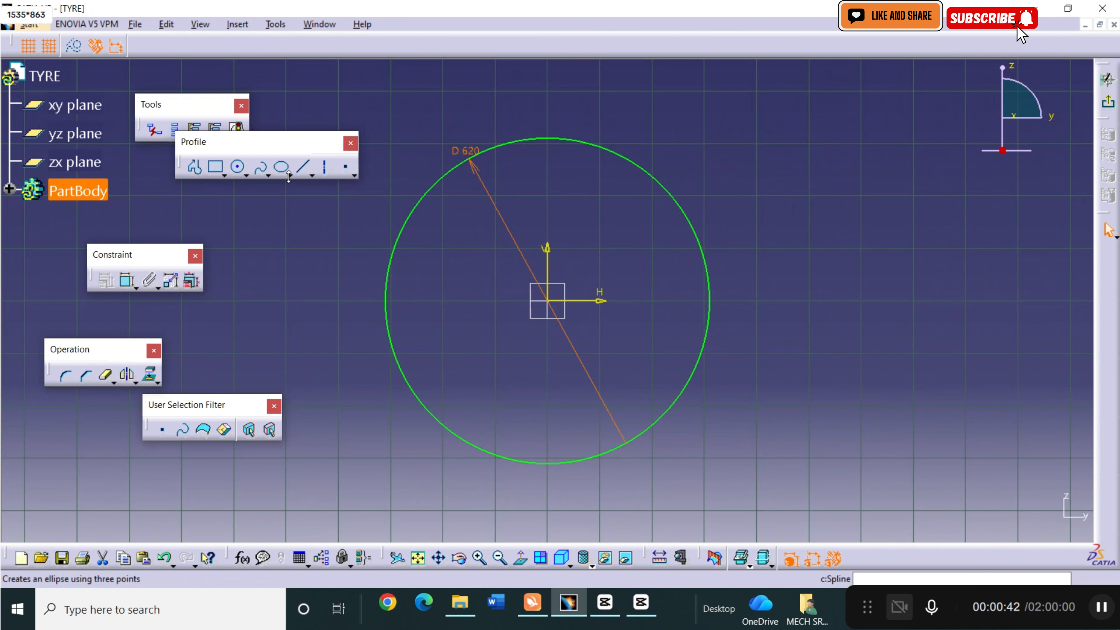
{"action": "left_click", "coordinate": [325, 167]}
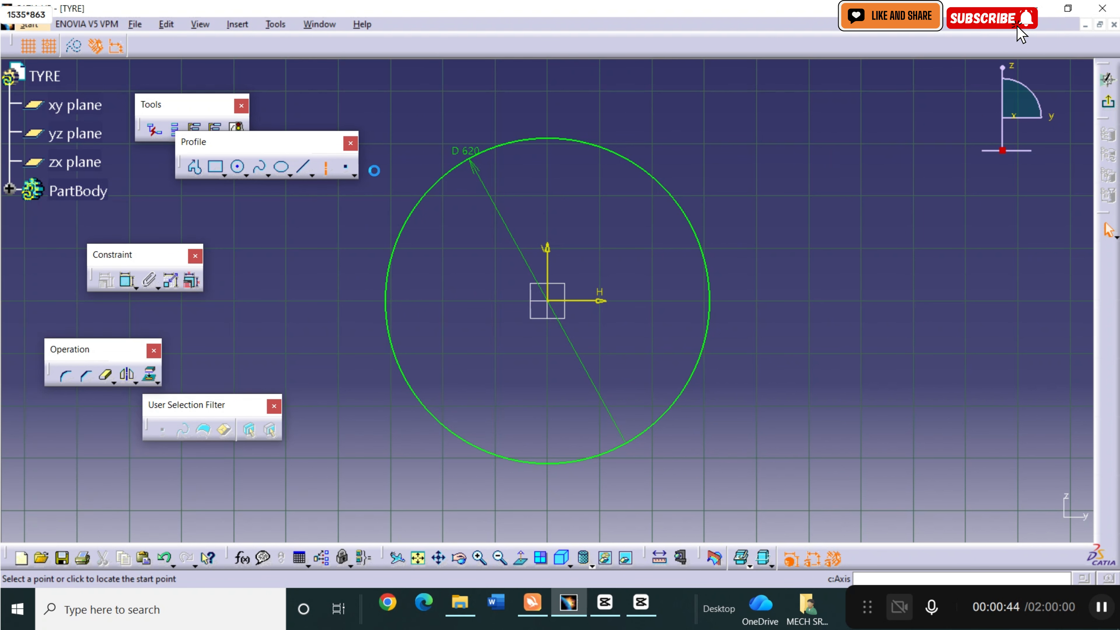
{"action": "left_click", "coordinate": [548, 90]}
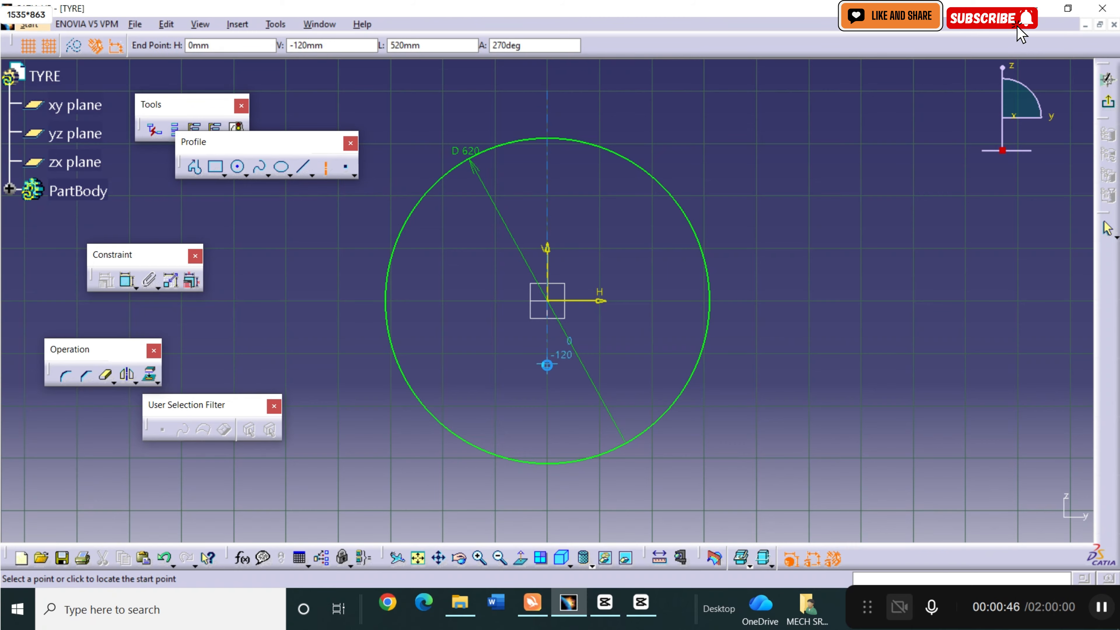
{"action": "left_click", "coordinate": [547, 364]}
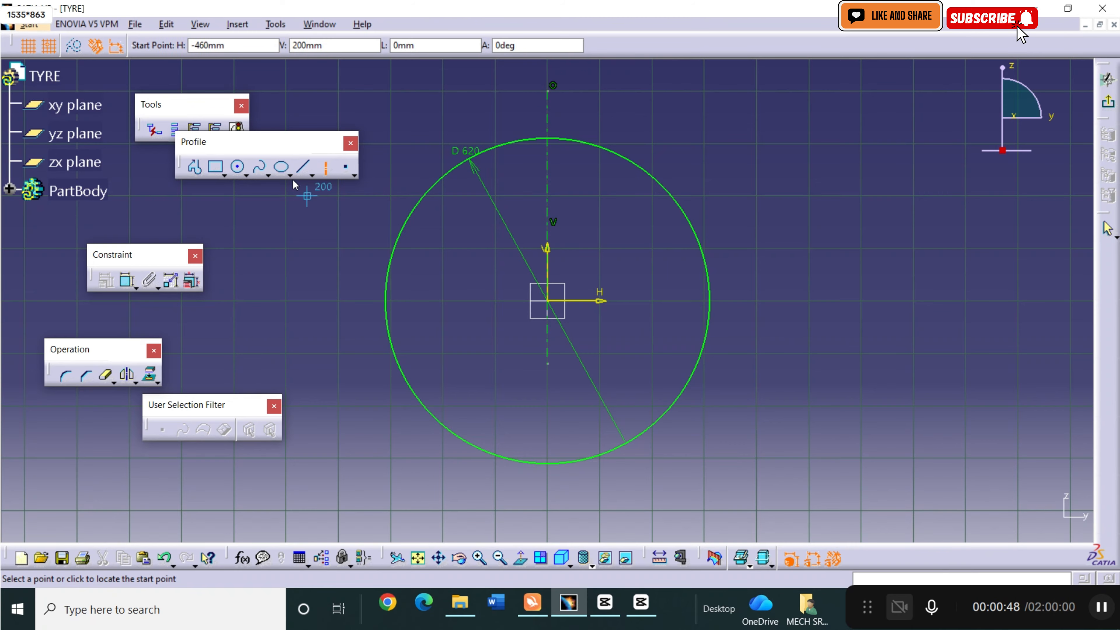
Draw a horizontal line 200 mm long inside the circle at V 210 mm, from H -100 mm to H 100 mm.
{"action": "left_click", "coordinate": [304, 167]}
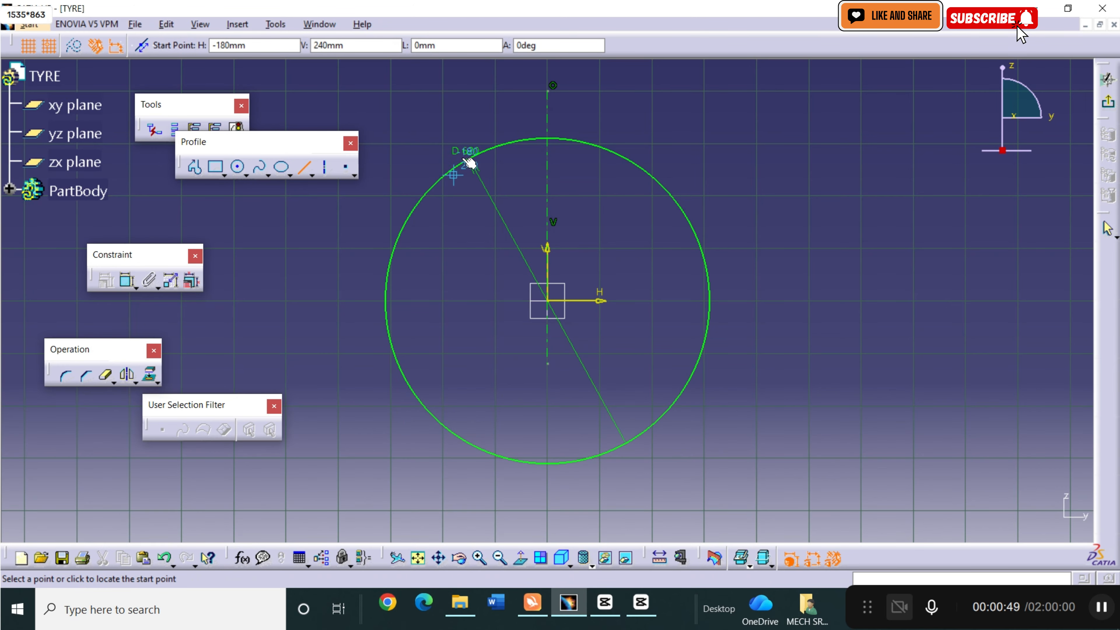
{"action": "left_click", "coordinate": [494, 191]}
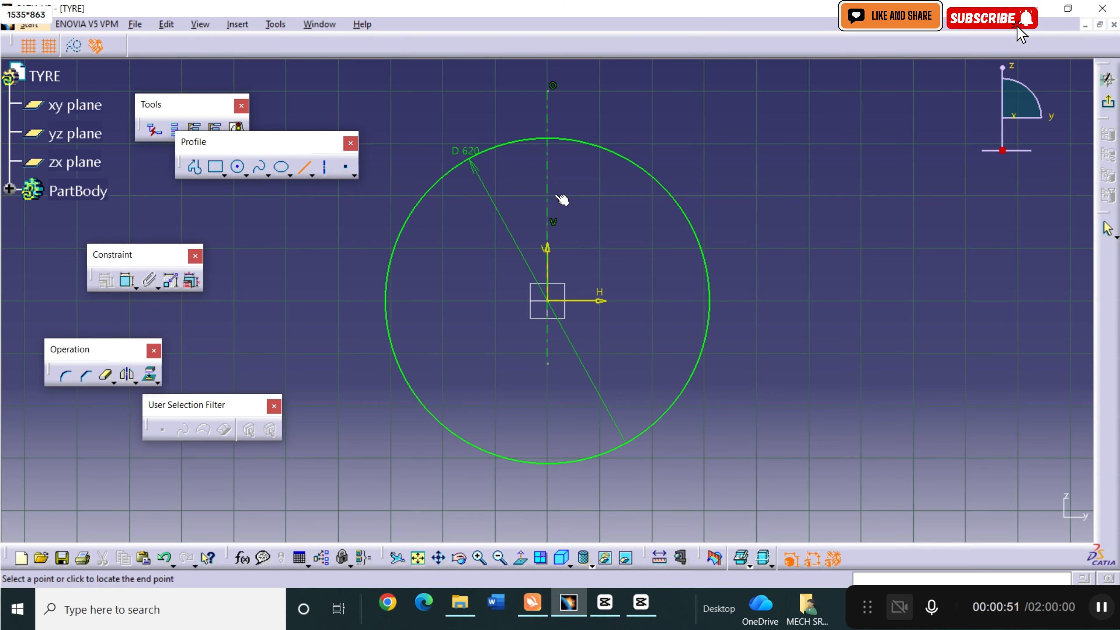
{"action": "left_click", "coordinate": [600, 191]}
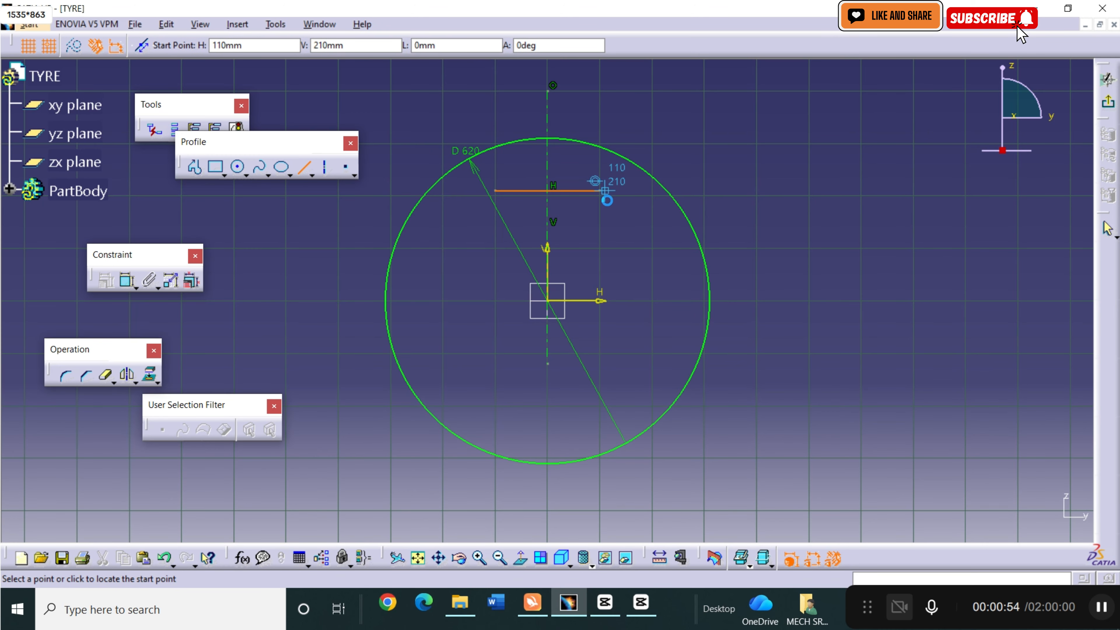
{"action": "key", "text": "Escape"}
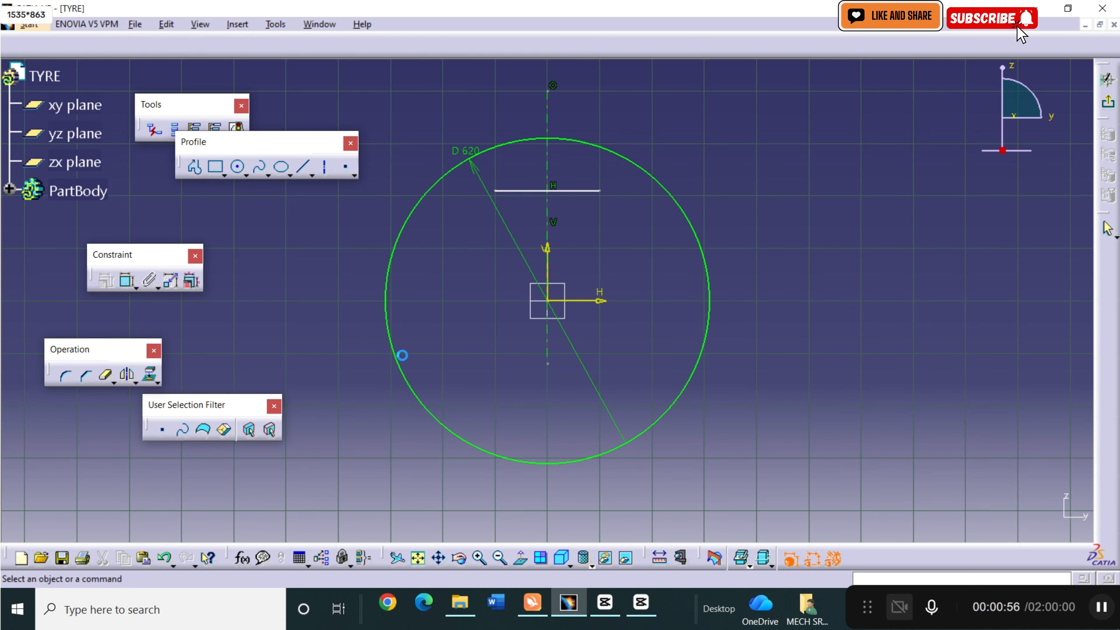
Constrain the two endpoints of the horizontal line to be symmetric about the vertical axis.
{"action": "left_click", "coordinate": [480, 558]}
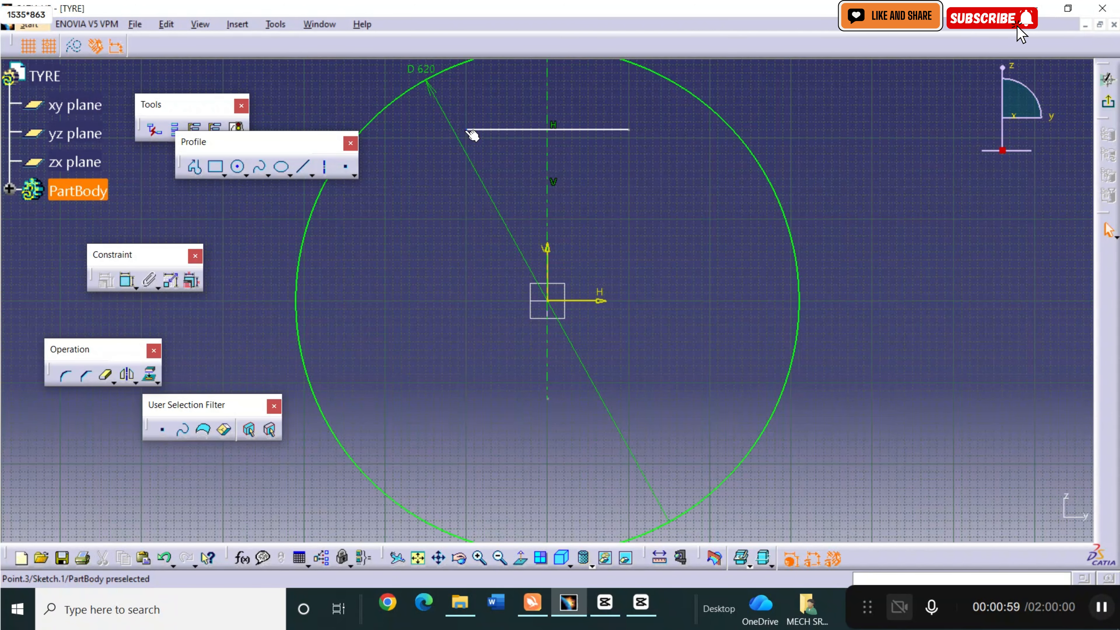
{"action": "left_click", "coordinate": [471, 133]}
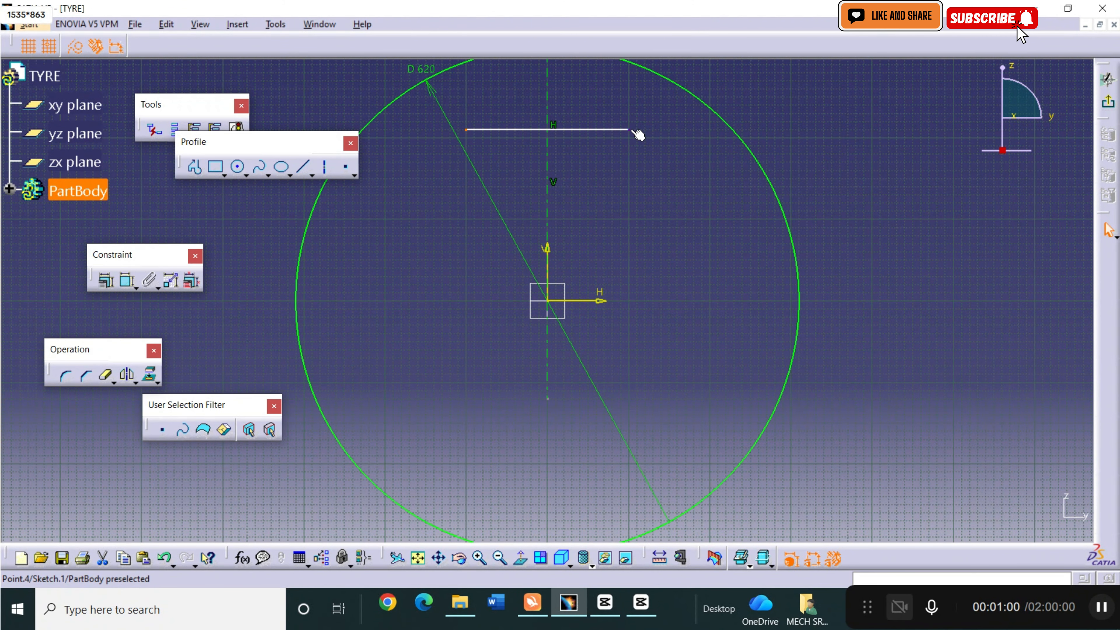
{"action": "left_click", "coordinate": [630, 130], "text": "ctrl"}
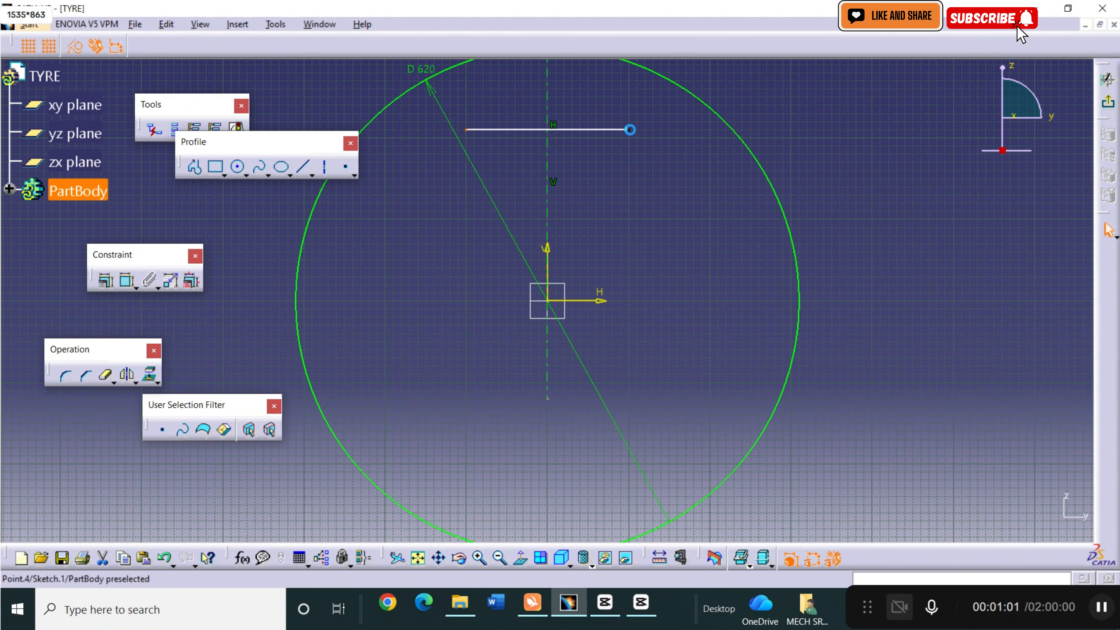
{"action": "left_click", "coordinate": [549, 176], "text": "ctrl"}
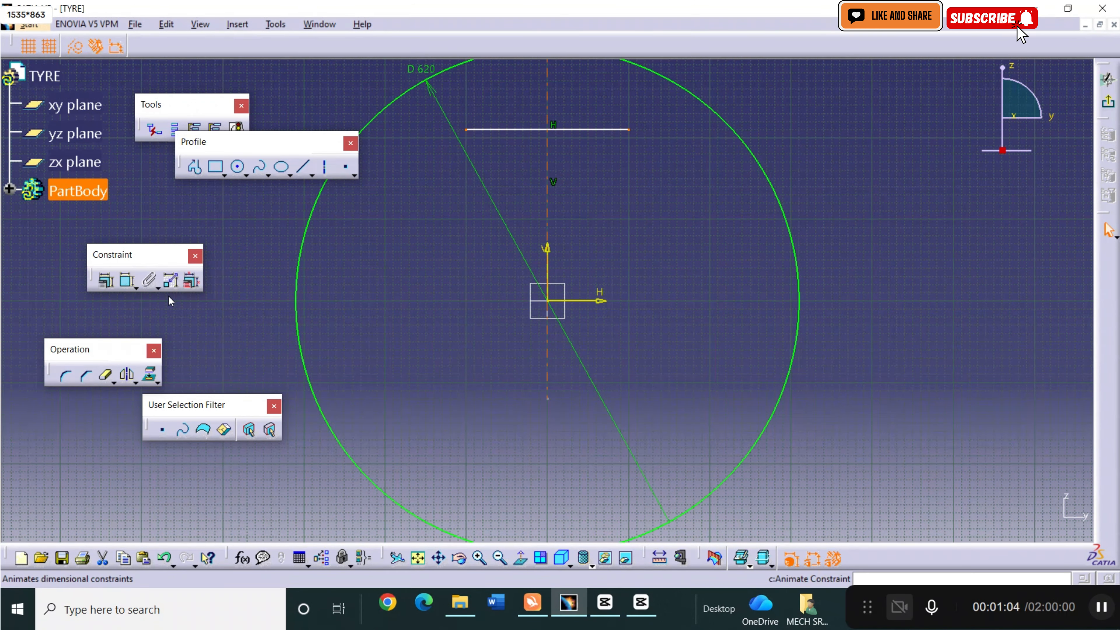
{"action": "left_click", "coordinate": [105, 282]}
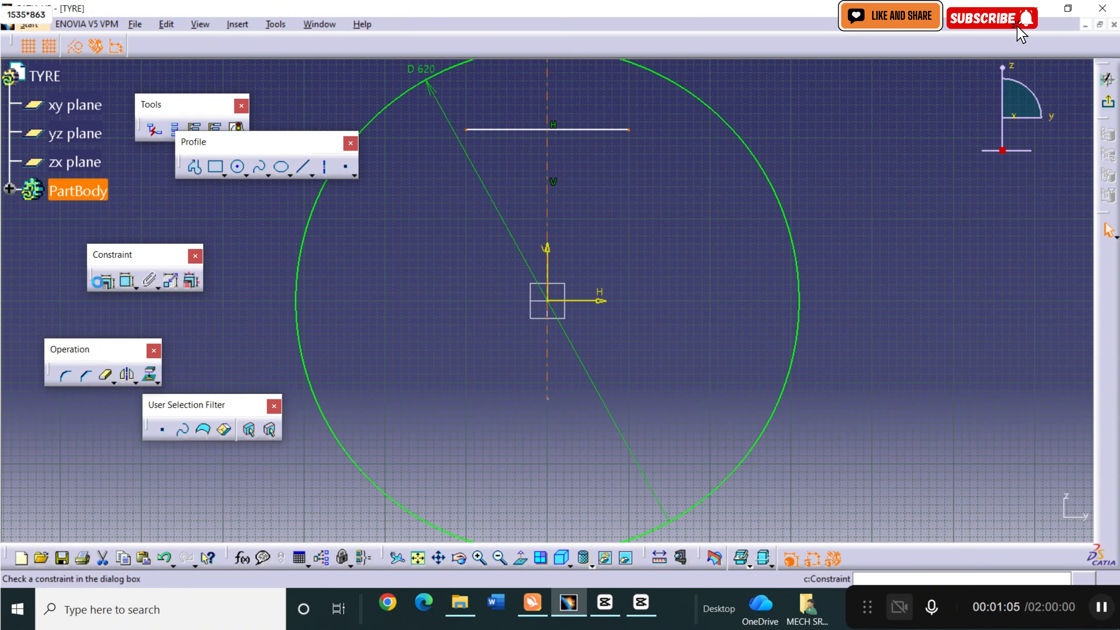
{"action": "left_click", "coordinate": [959, 465]}
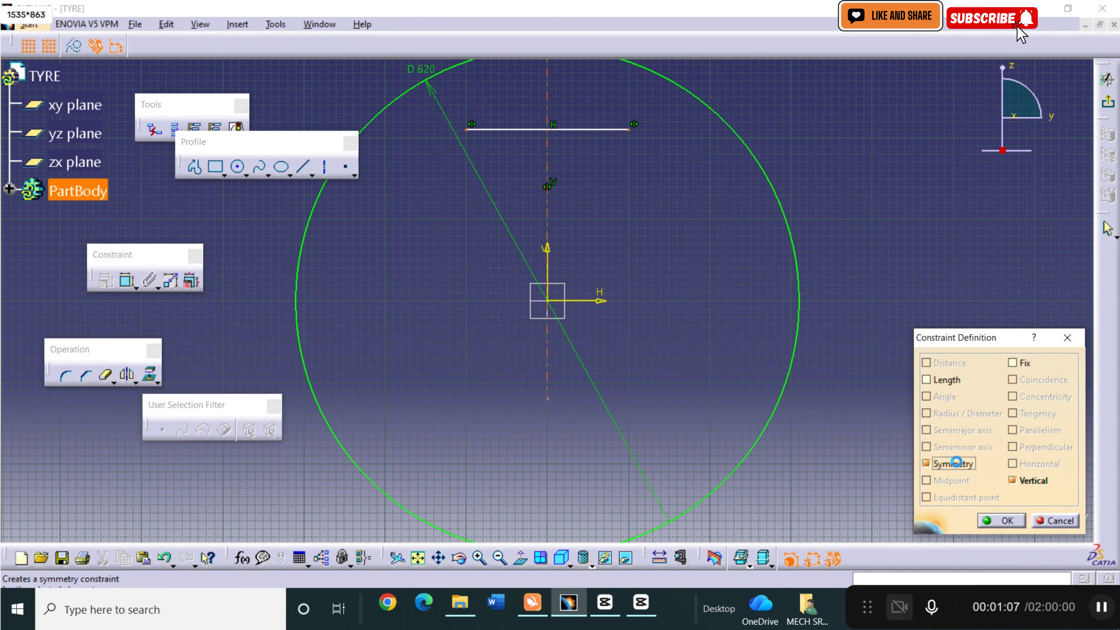
{"action": "left_click", "coordinate": [999, 521]}
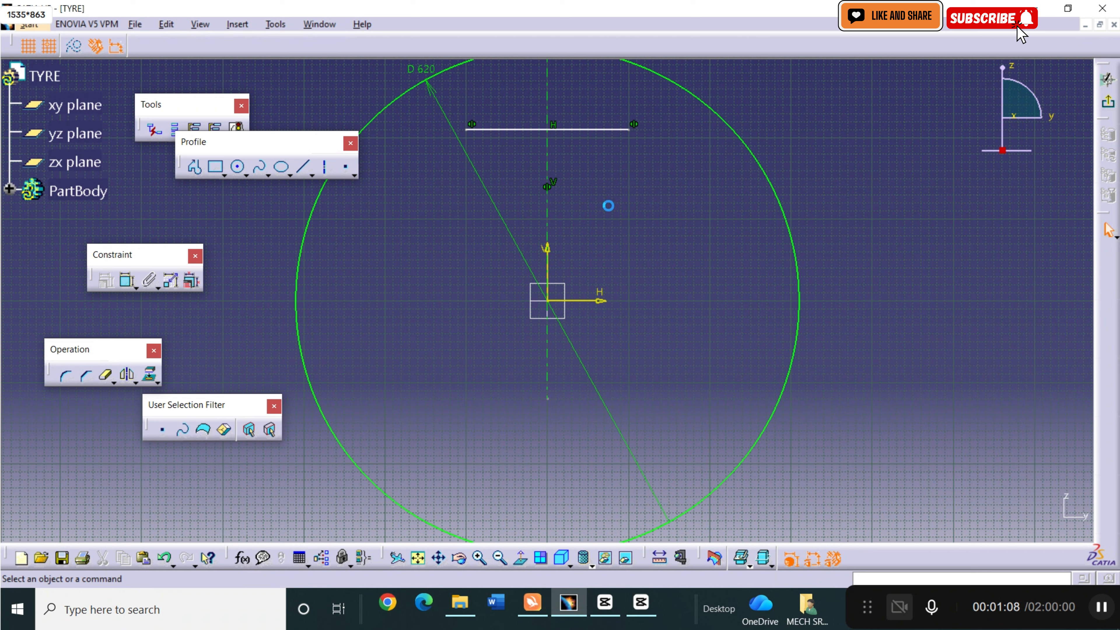
Dimension the horizontal line and set its length to 160 mm.
{"action": "left_click", "coordinate": [130, 283]}
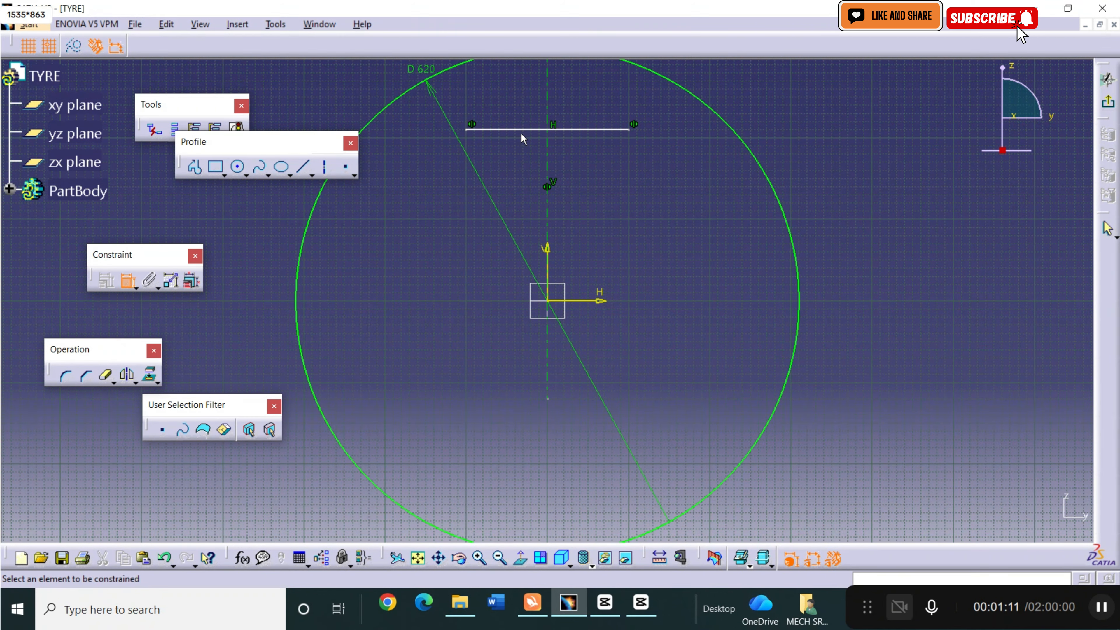
{"action": "left_click", "coordinate": [537, 129]}
{"action": "left_click", "coordinate": [518, 191]}
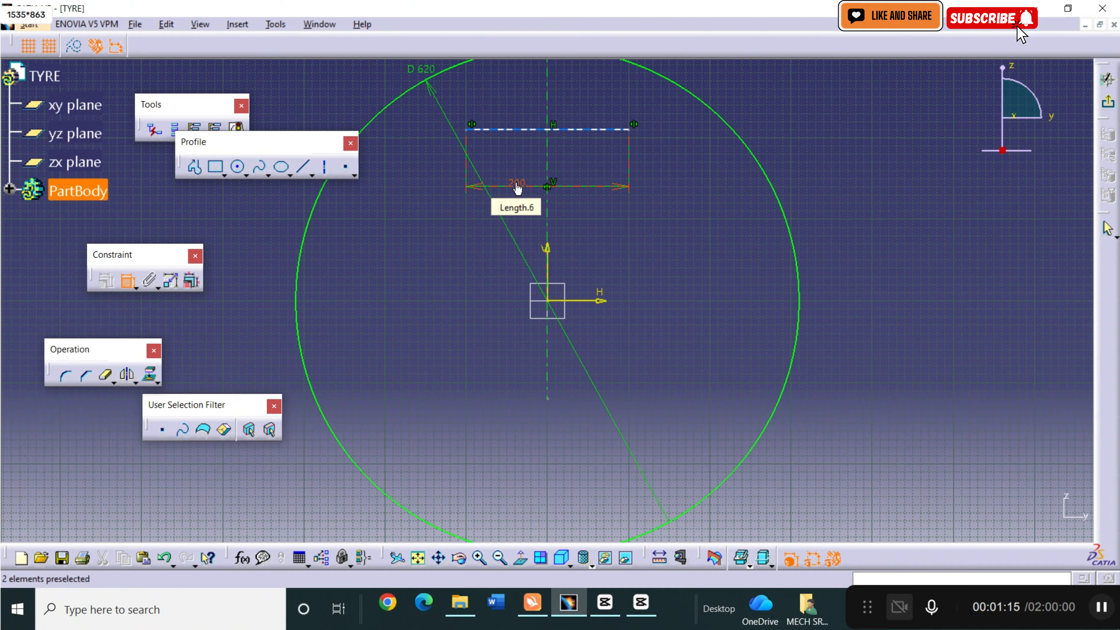
{"action": "double_click", "coordinate": [516, 183]}
{"action": "type", "text": "1"}
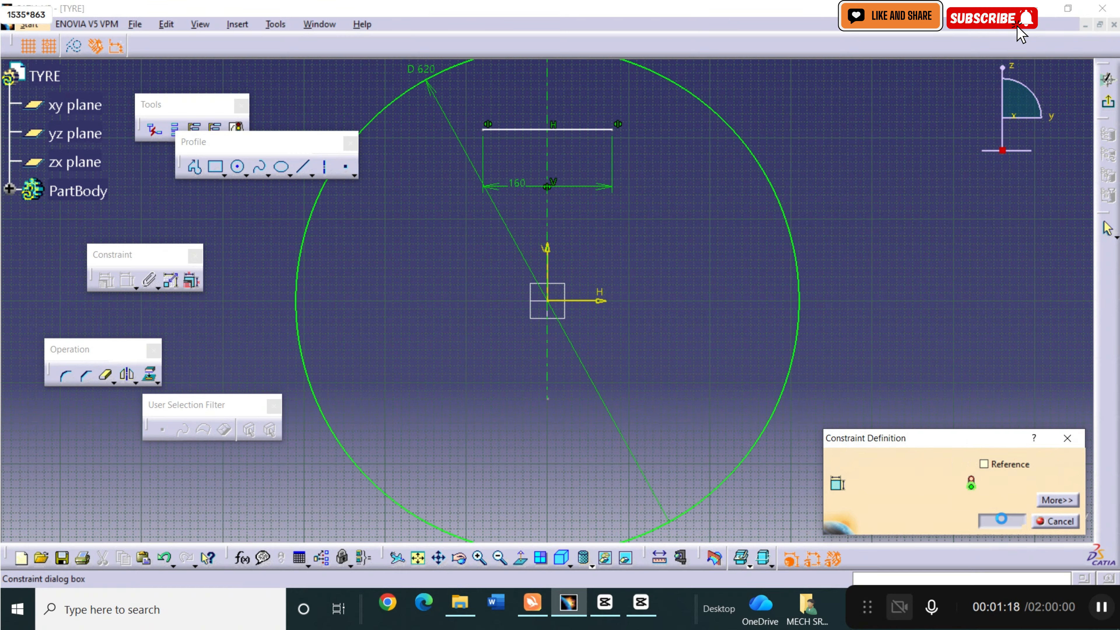
{"action": "left_click", "coordinate": [1001, 516]}
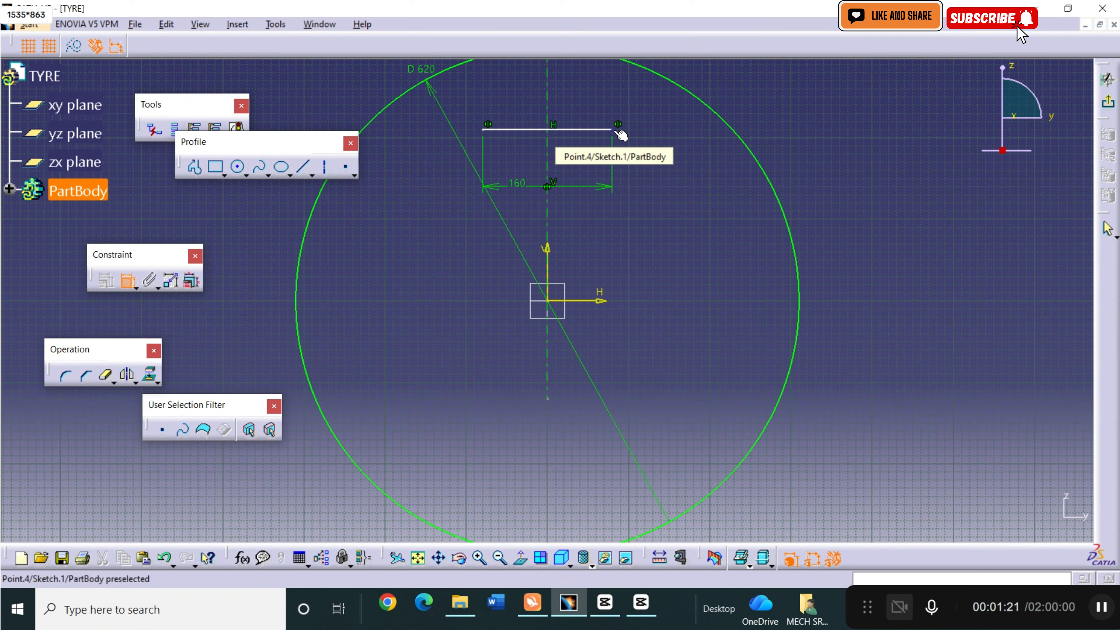
Dimension the distance from the horizontal line's right endpoint to the circle and set it to 0 mm.
{"action": "left_click", "coordinate": [615, 131]}
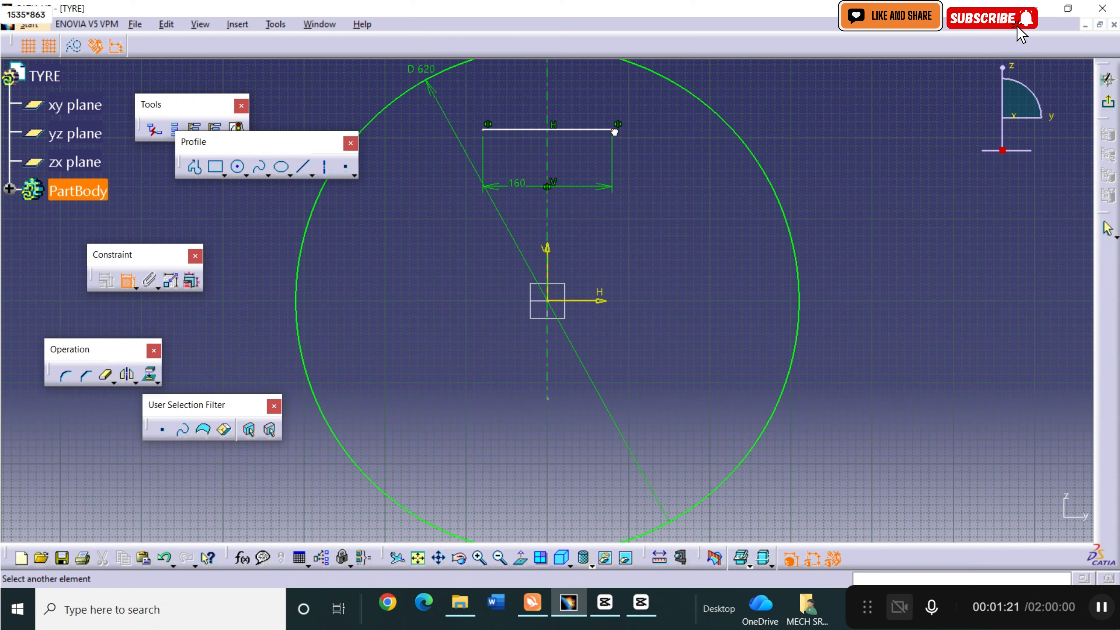
{"action": "left_click", "coordinate": [681, 91]}
{"action": "left_click", "coordinate": [829, 173]}
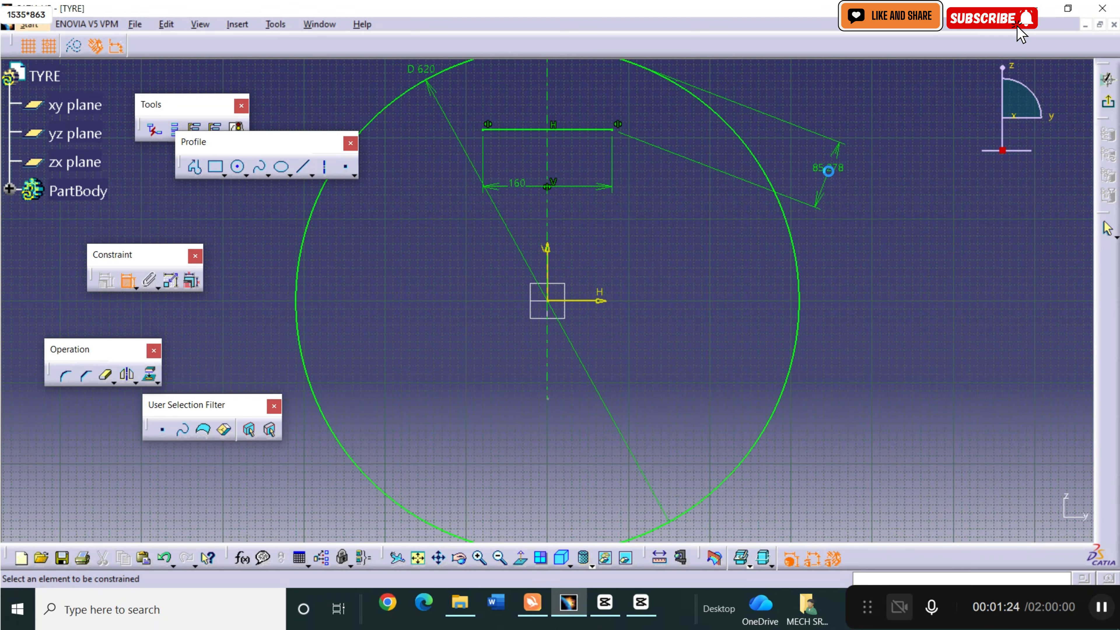
{"action": "double_click", "coordinate": [828, 169]}
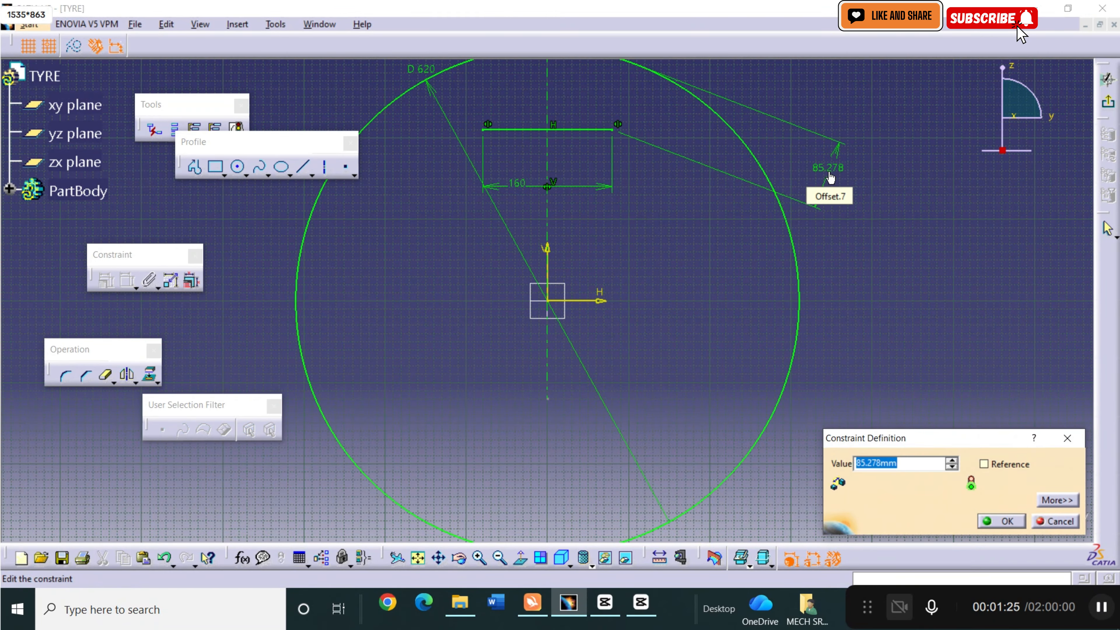
{"action": "type", "text": "0"}
{"action": "left_click", "coordinate": [1005, 522]}
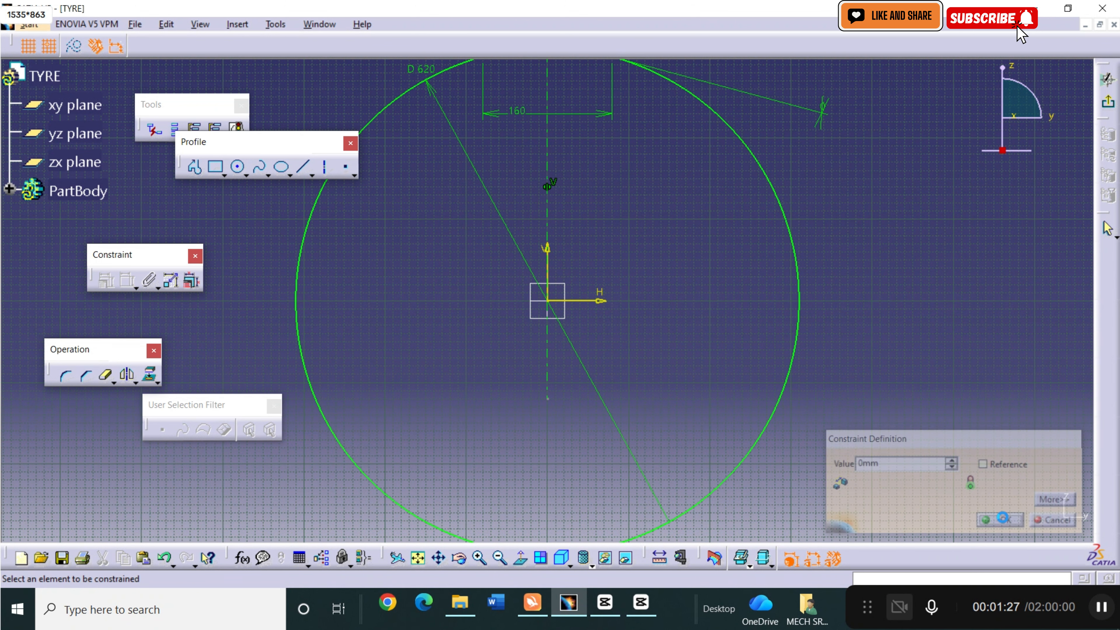
Draw a slanted line about 41 mm long from the horizontal line's right endpoint toward the circle's centre, ending at V 260 mm.
{"action": "left_click", "coordinate": [441, 561]}
{"action": "left_click_drag", "start_coordinate": [572, 179], "coordinate": [590, 334]}
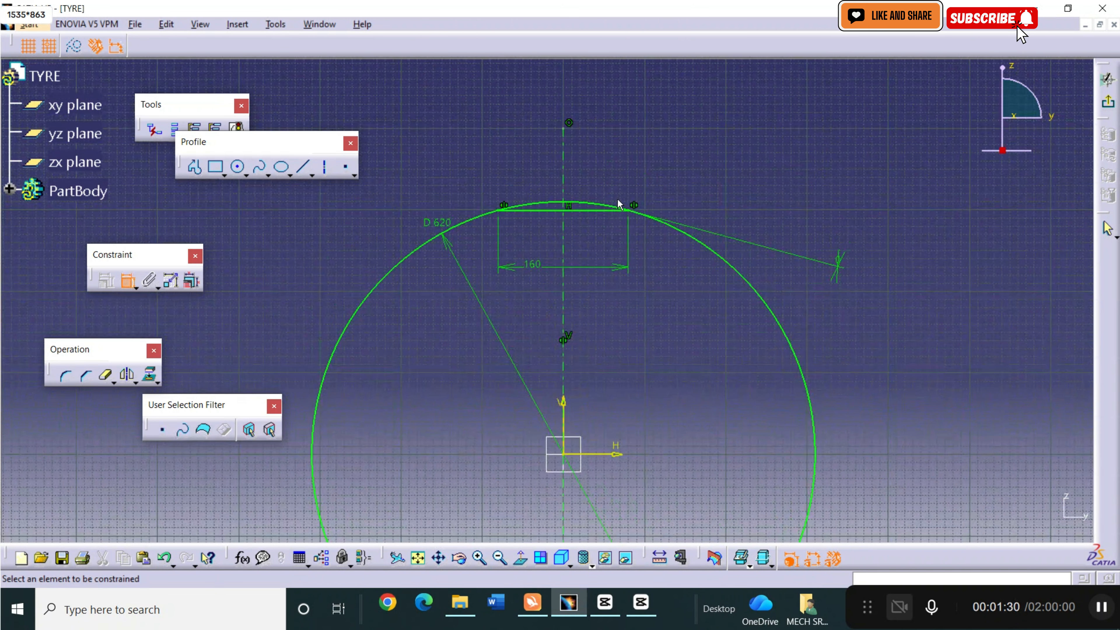
{"action": "left_click", "coordinate": [304, 168]}
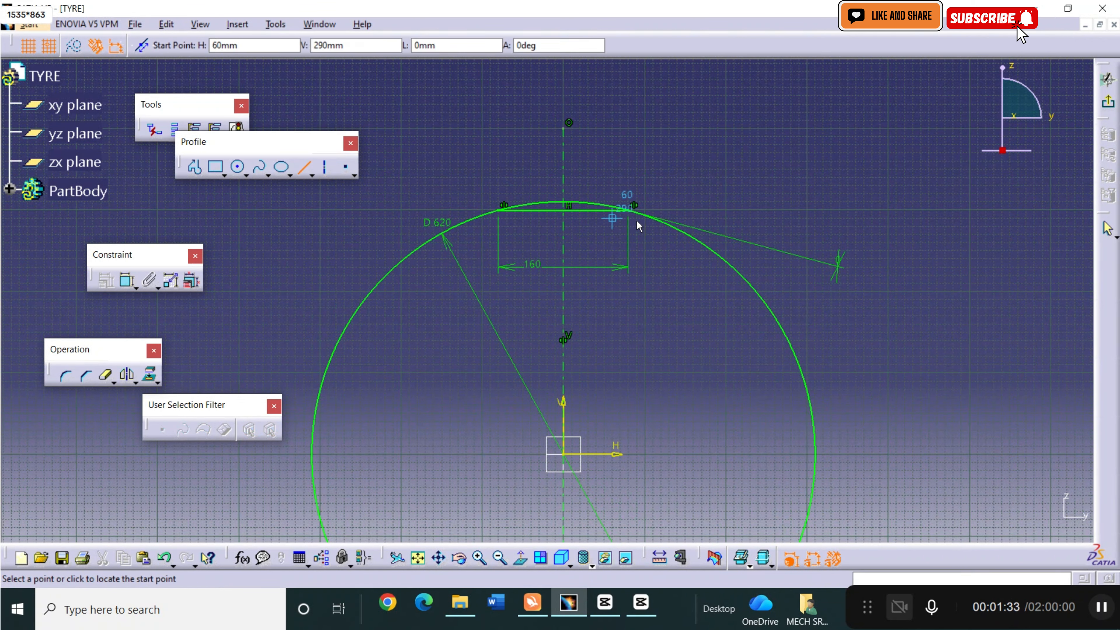
{"action": "left_click", "coordinate": [632, 212]}
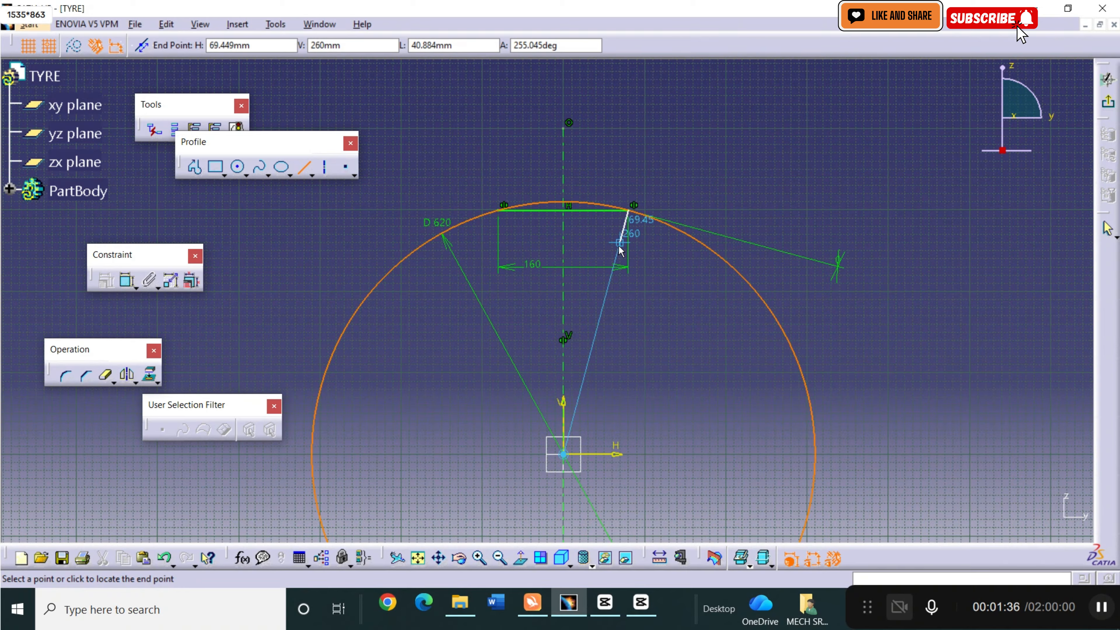
{"action": "left_click", "coordinate": [620, 243]}
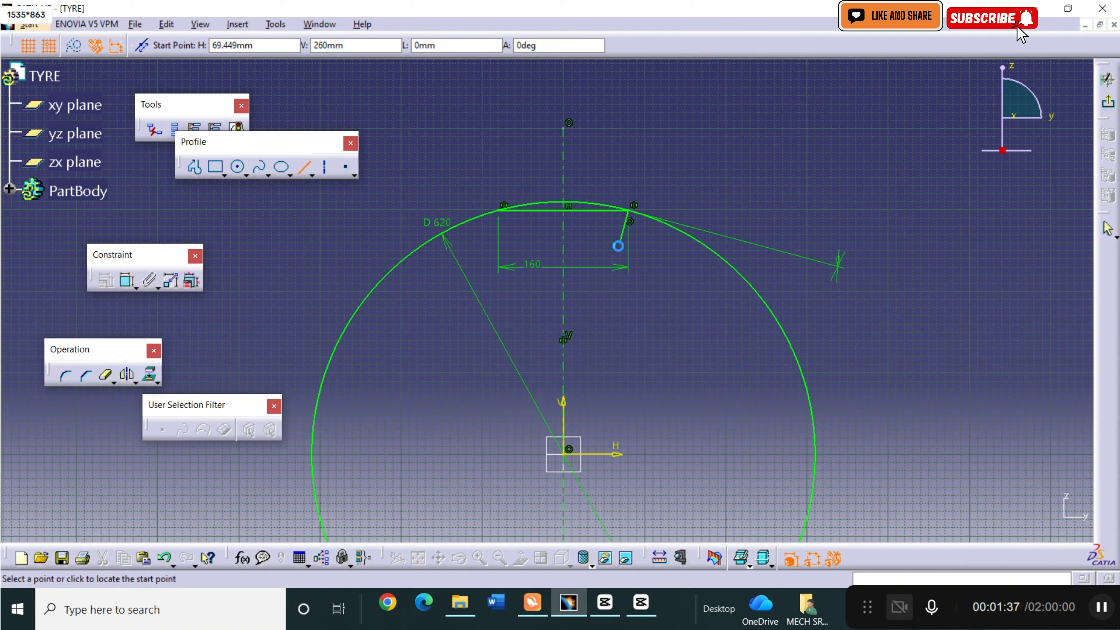
Dimension the slanted line's length and set it to 45 mm.
{"action": "left_click", "coordinate": [126, 281]}
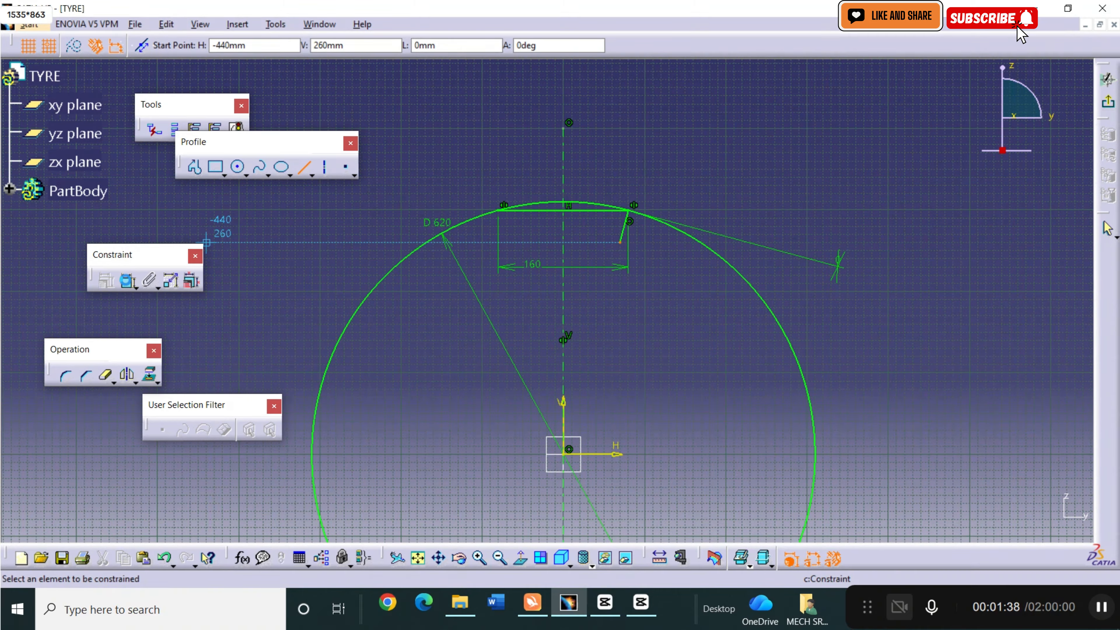
{"action": "left_click", "coordinate": [631, 230]}
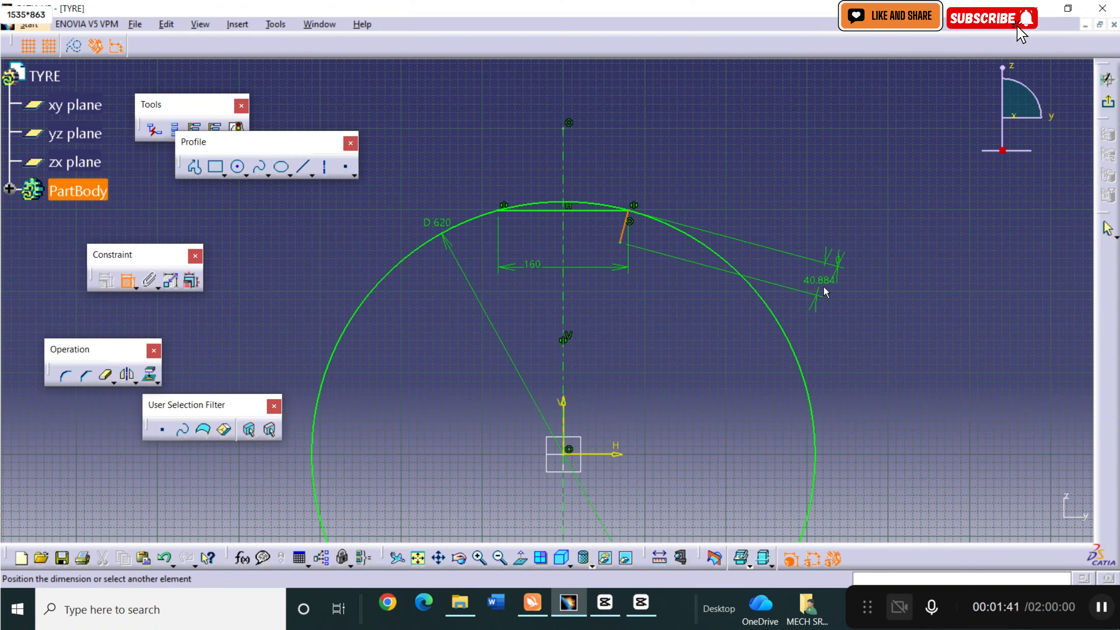
{"action": "left_click", "coordinate": [826, 292]}
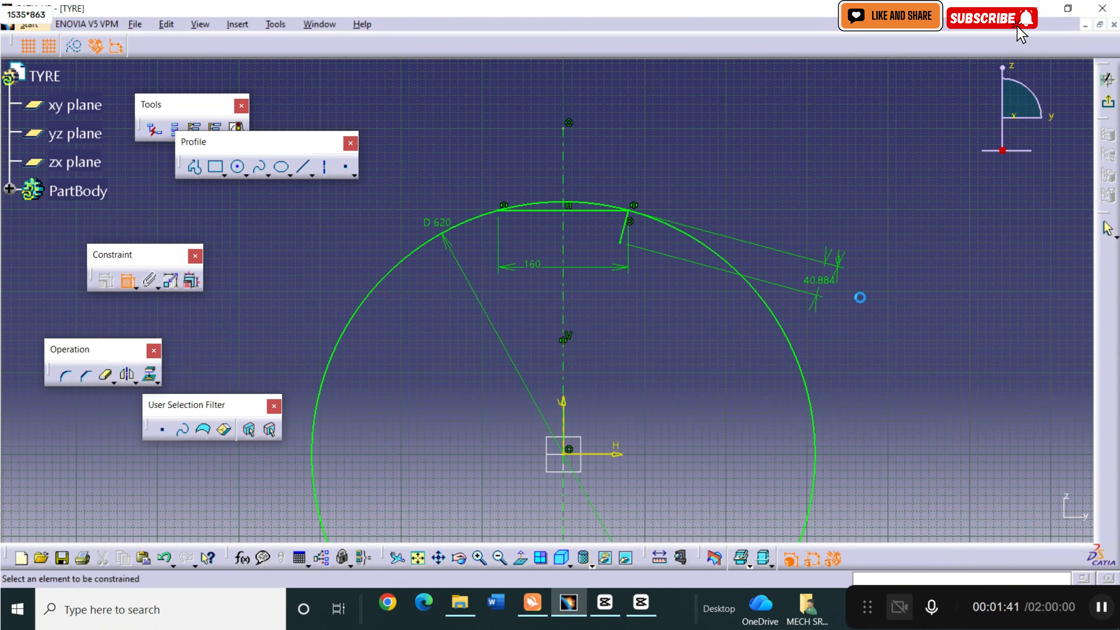
{"action": "double_click", "coordinate": [819, 295]}
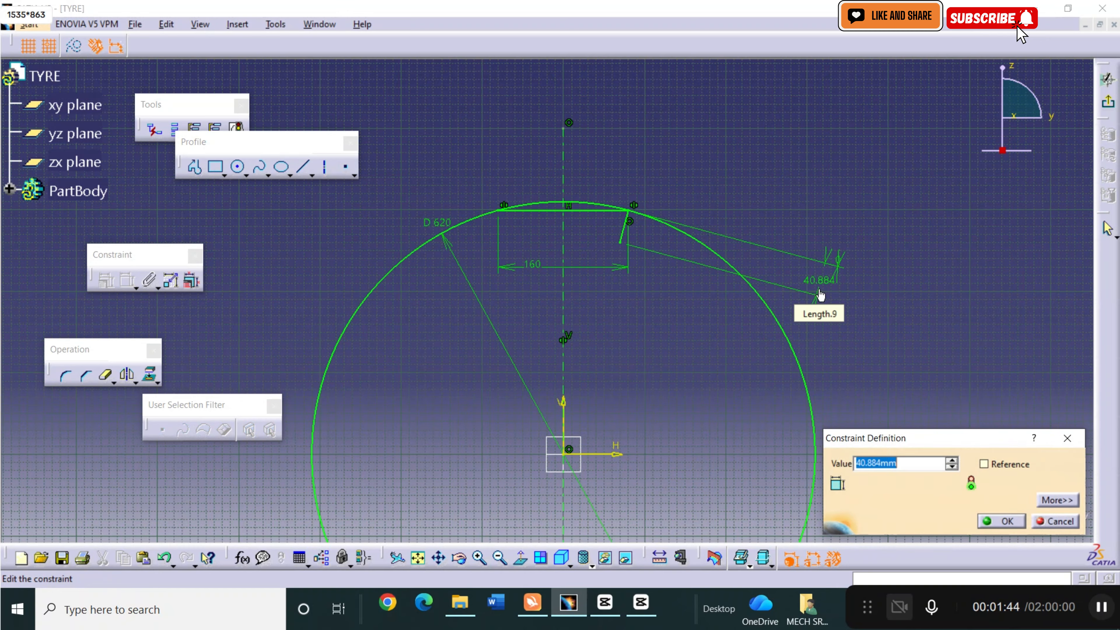
{"action": "left_click", "coordinate": [1007, 522]}
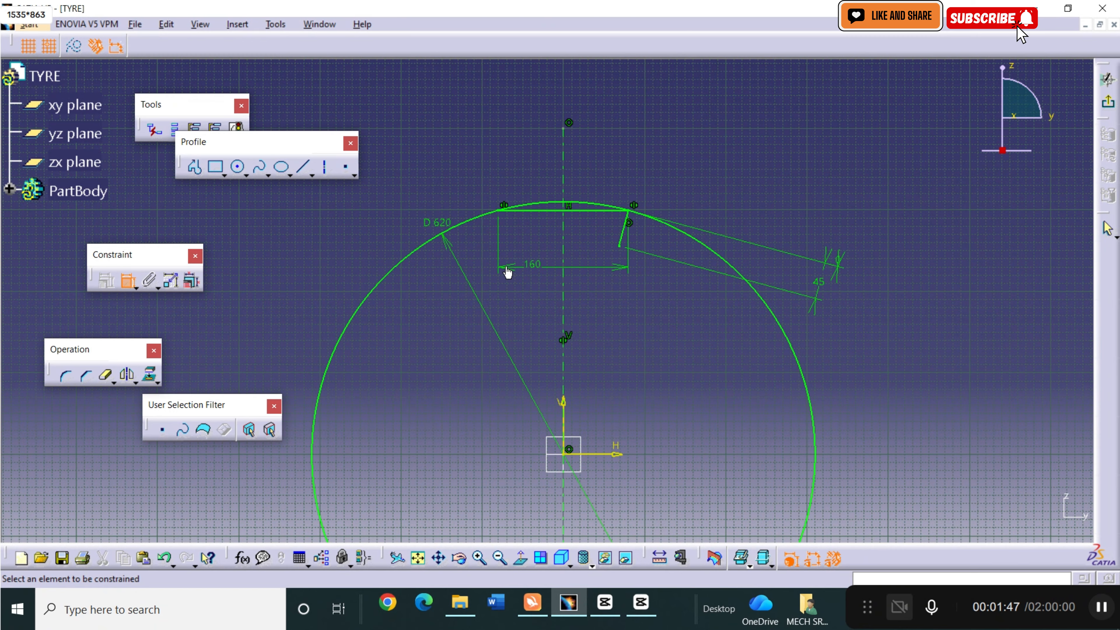
{"action": "key", "text": "Escape"}
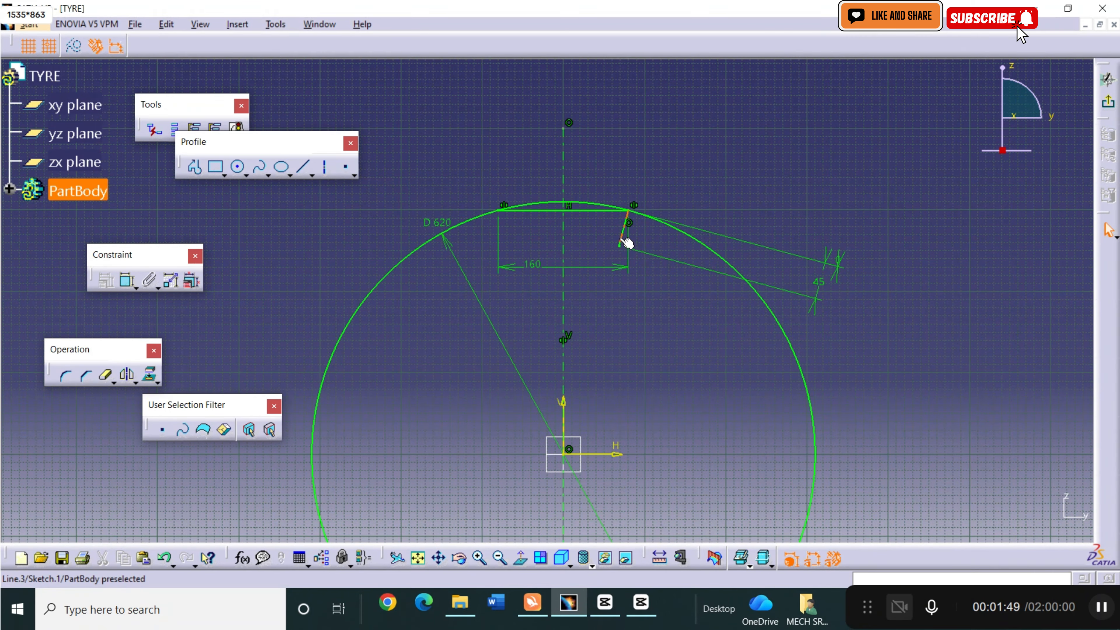
Mirror the slanted line about the vertical axis.
{"action": "left_click", "coordinate": [621, 236]}
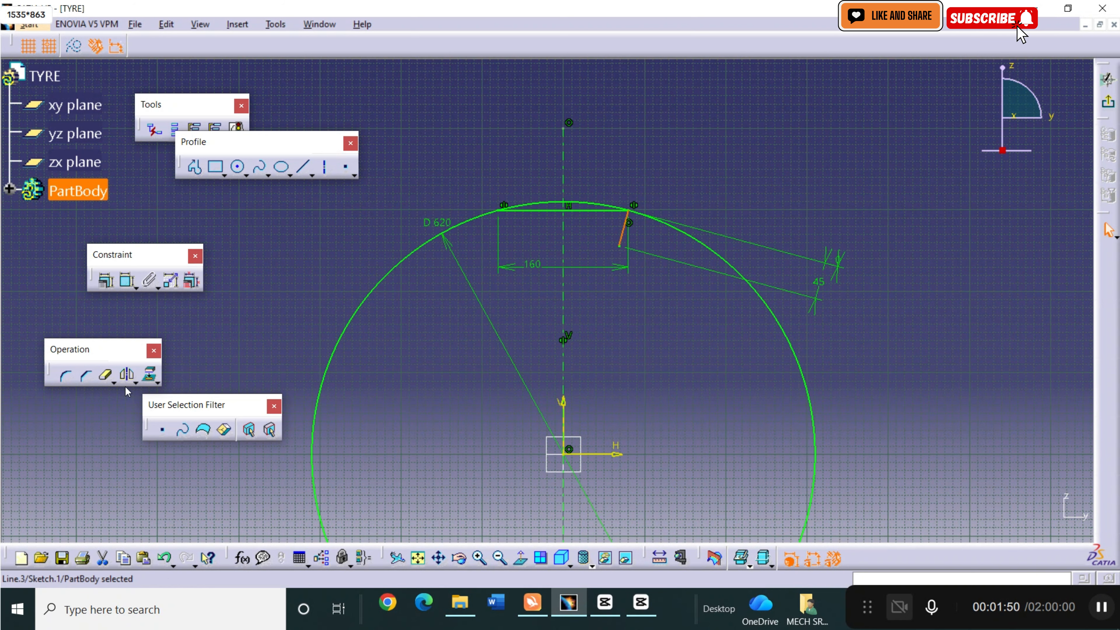
{"action": "left_click", "coordinate": [129, 376]}
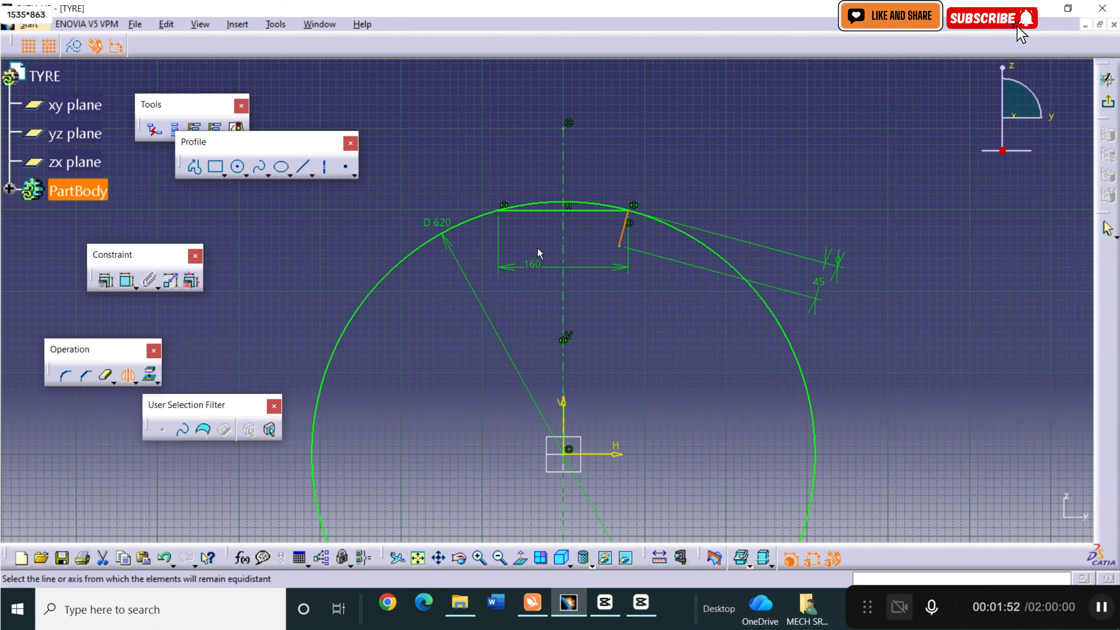
{"action": "left_click", "coordinate": [568, 239]}
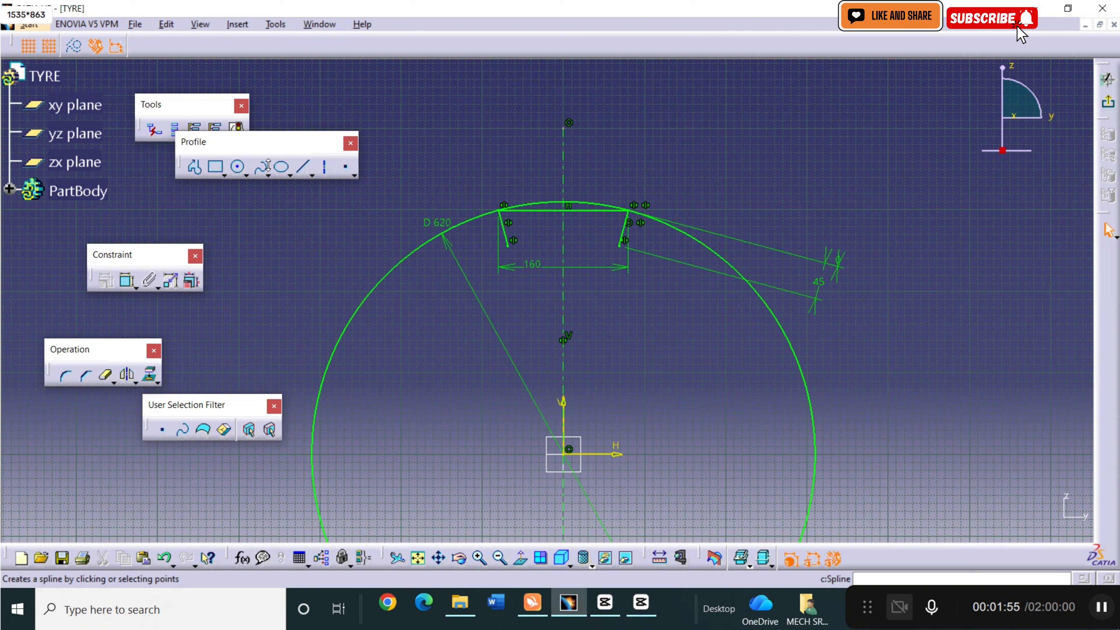
Draw a three-point arc between the horizontal line's two endpoints, bulging slightly above the circle.
{"action": "left_click", "coordinate": [249, 176]}
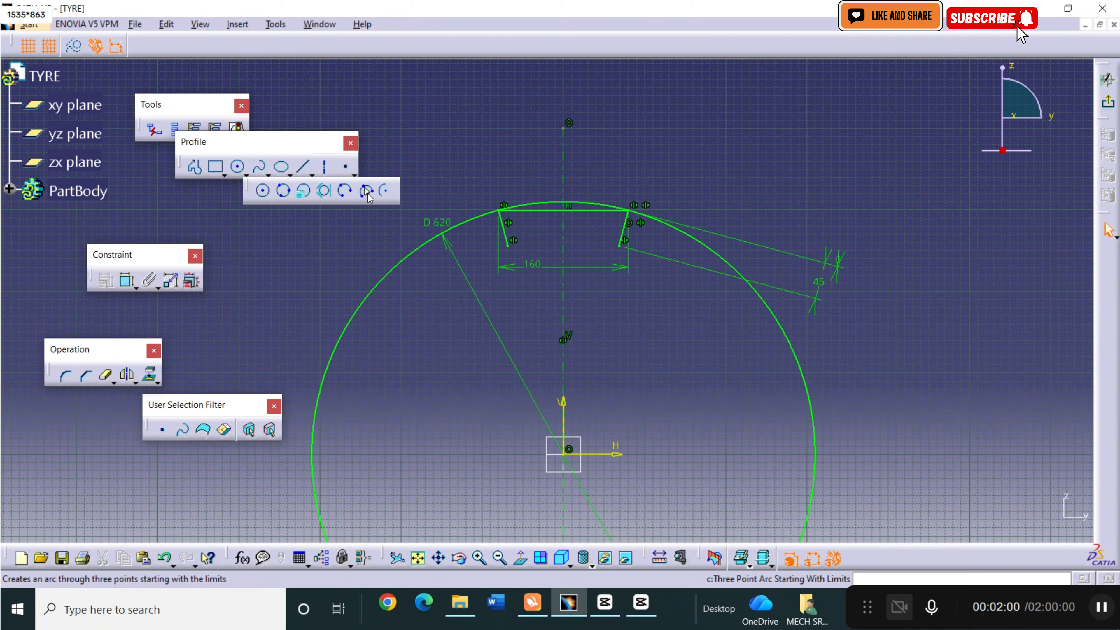
{"action": "left_click", "coordinate": [367, 191]}
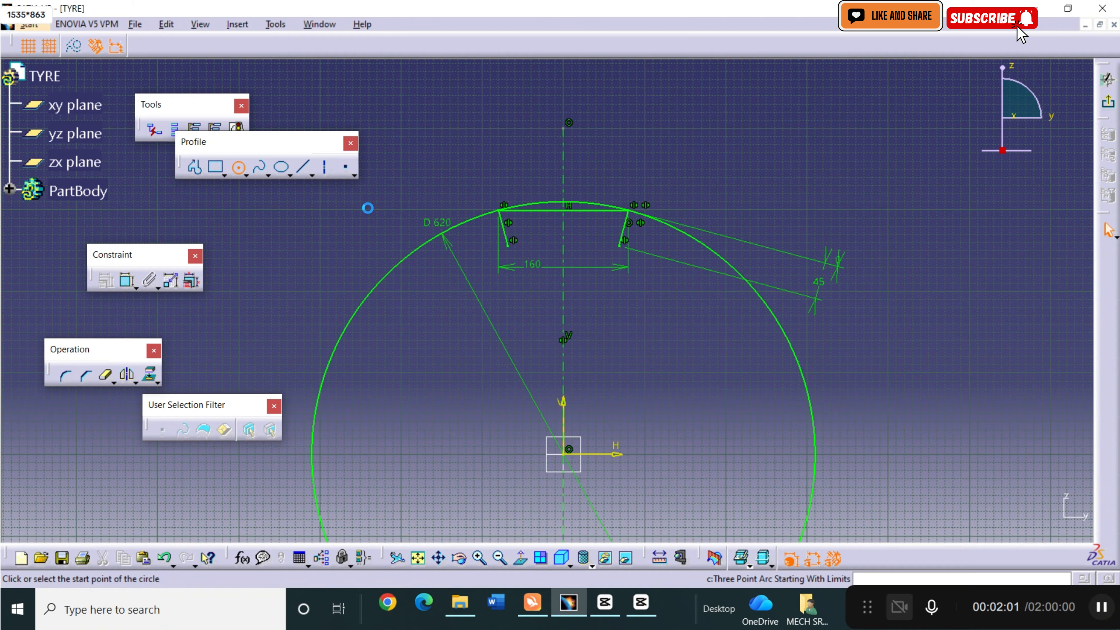
{"action": "left_click", "coordinate": [505, 214]}
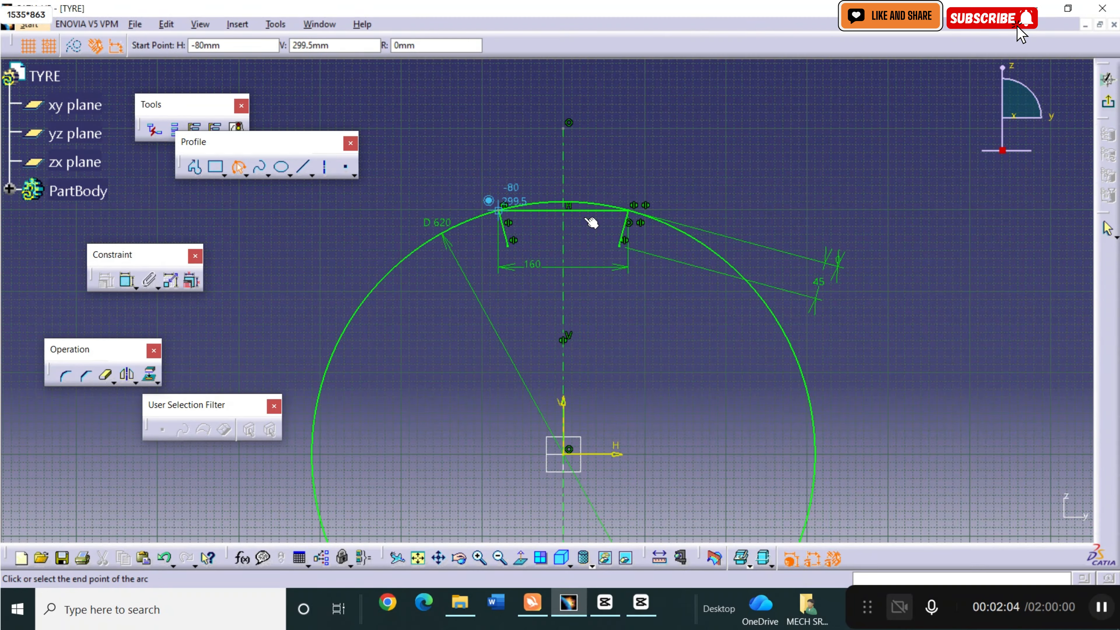
{"action": "left_click", "coordinate": [637, 212]}
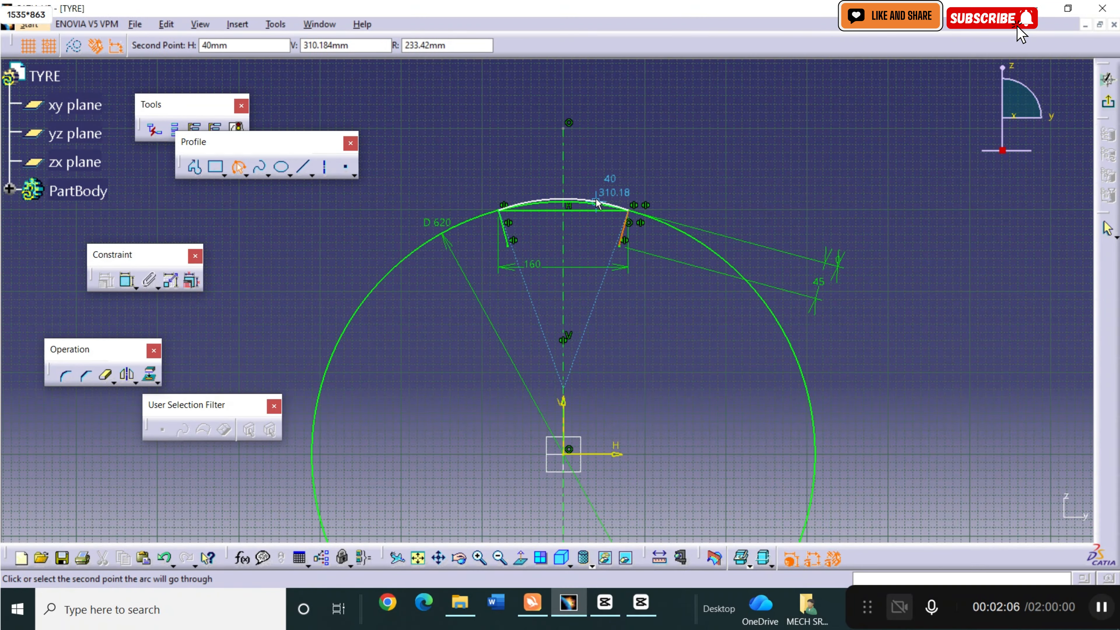
{"action": "left_click", "coordinate": [580, 192]}
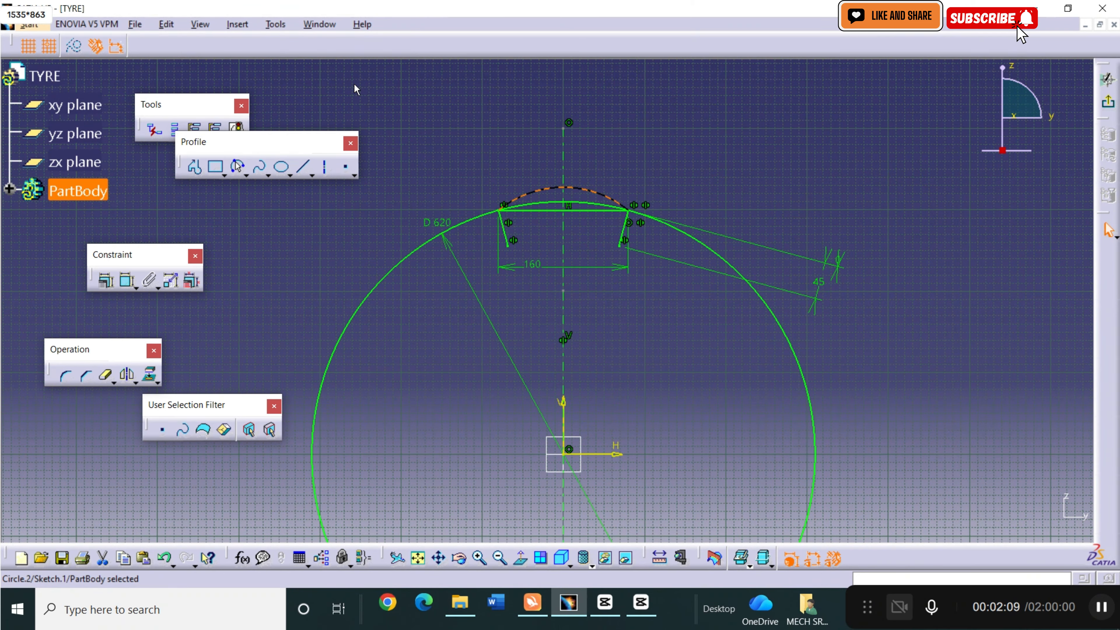
{"action": "left_click", "coordinate": [222, 270]}
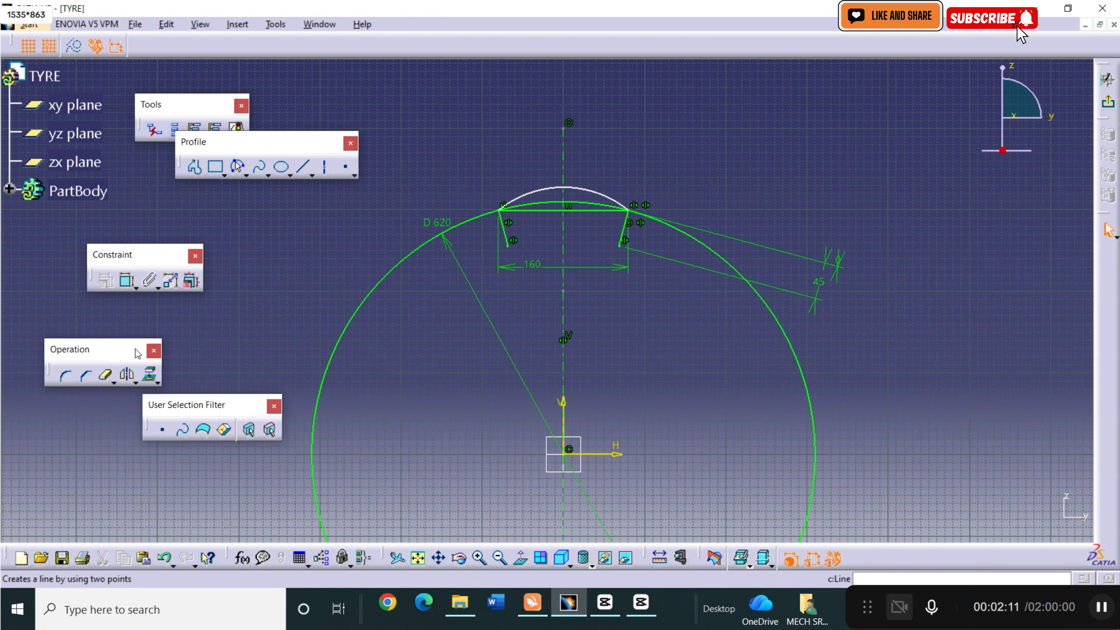
Remove the whole circle and the horizontal line with Quick Trim, converting the line's length constraint into a distance.
{"action": "left_click", "coordinate": [113, 373]}
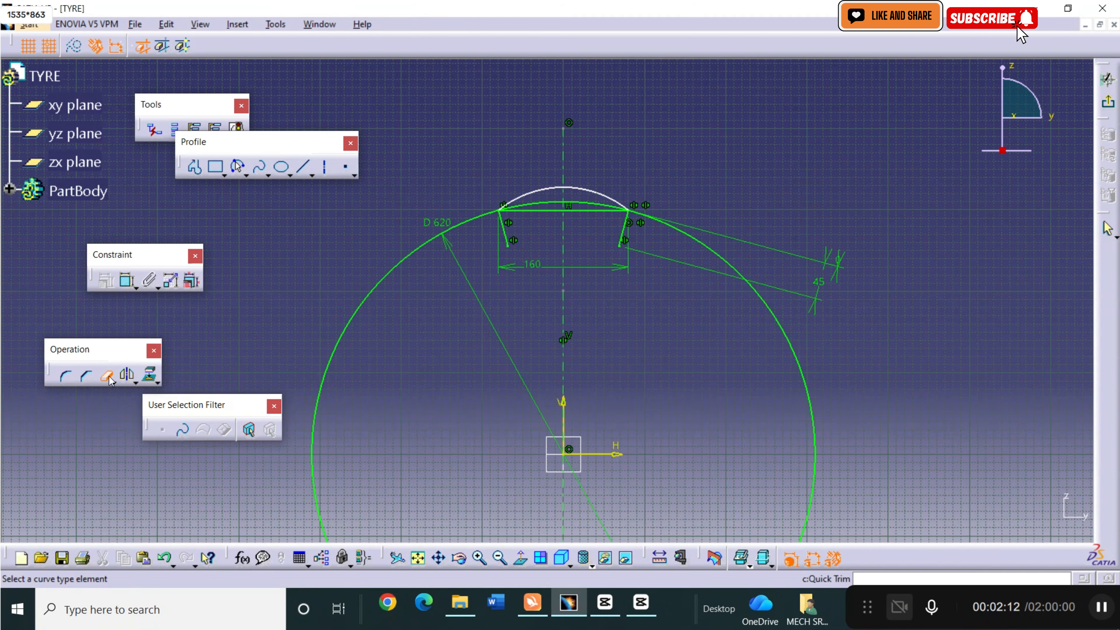
{"action": "left_click", "coordinate": [453, 234]}
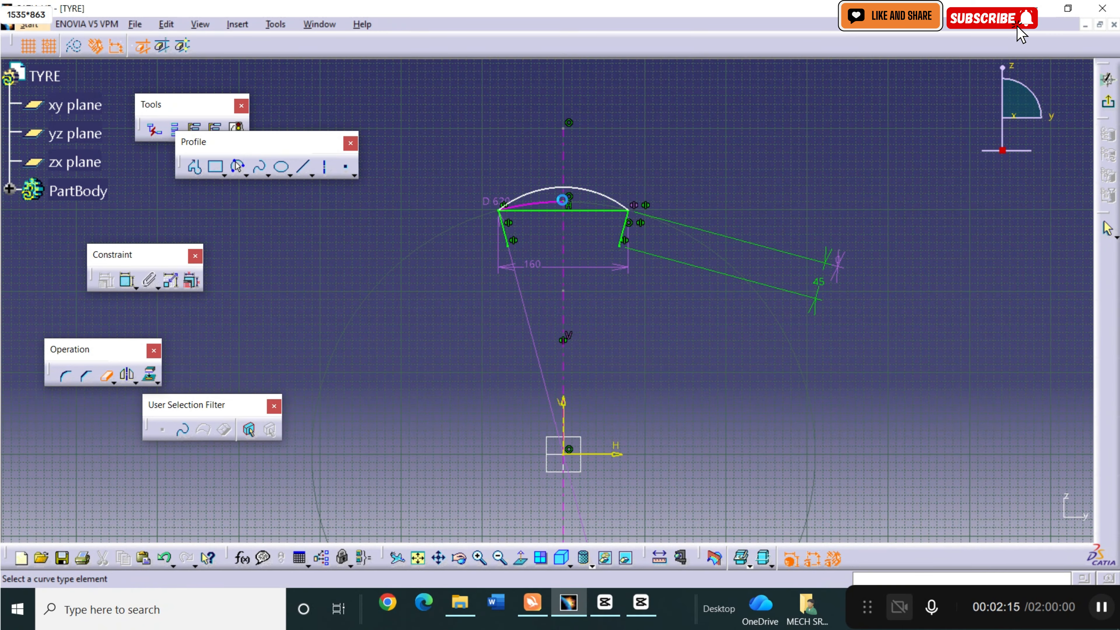
{"action": "left_click", "coordinate": [573, 204]}
{"action": "left_click", "coordinate": [548, 211]}
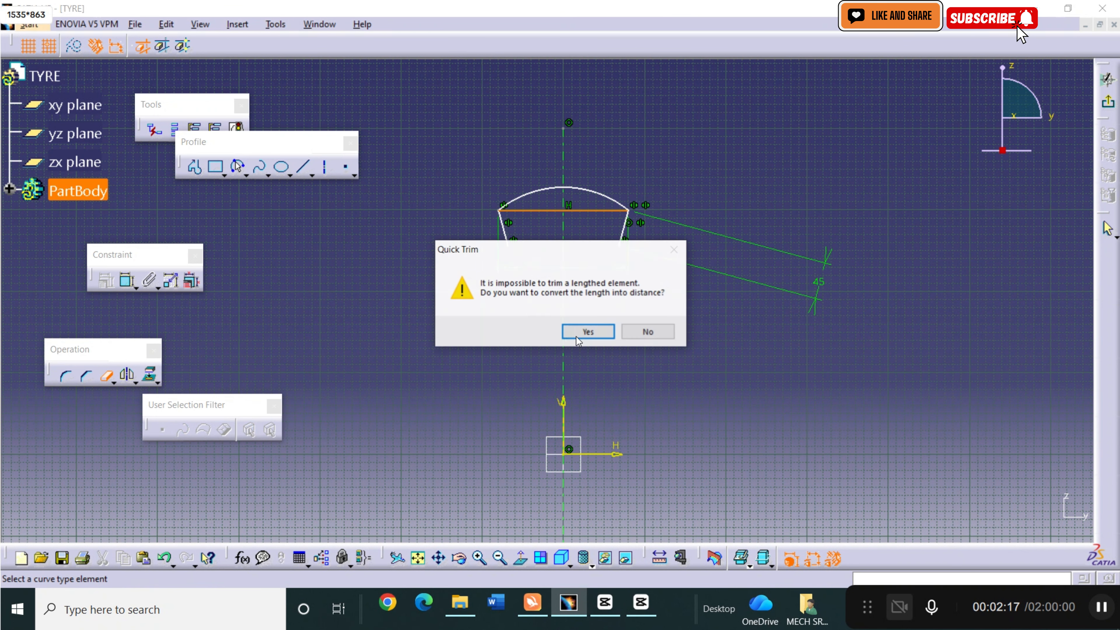
{"action": "left_click", "coordinate": [586, 331]}
{"action": "left_click", "coordinate": [590, 211]}
Close the profile with a horizontal line between the lower ends of the two slanted lines, and exit the sketch.
{"action": "left_click", "coordinate": [303, 166]}
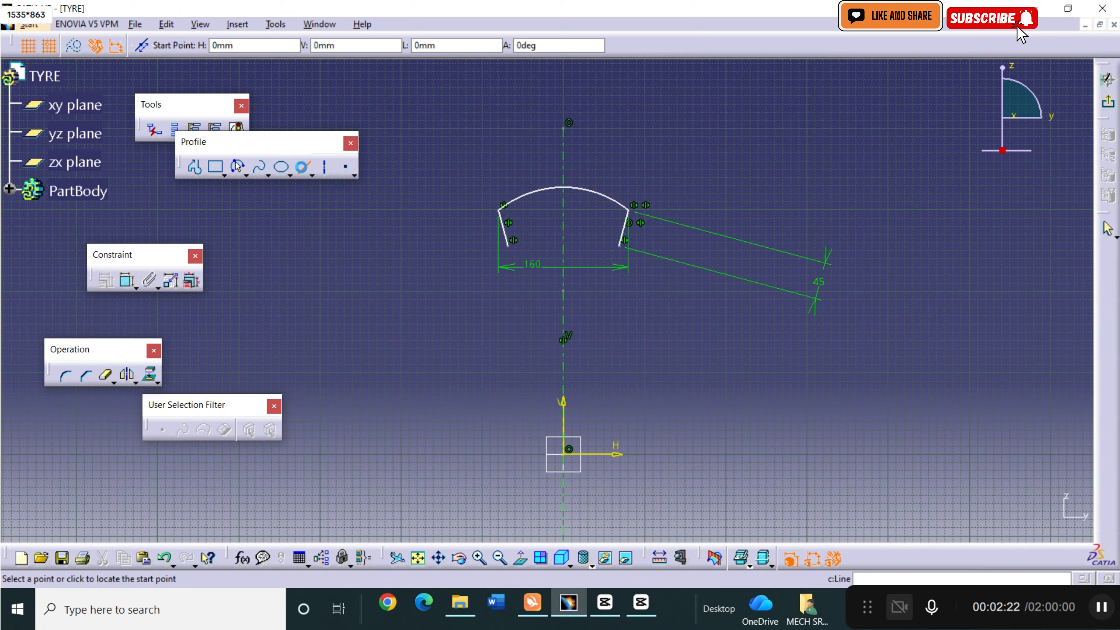
{"action": "left_click", "coordinate": [509, 246]}
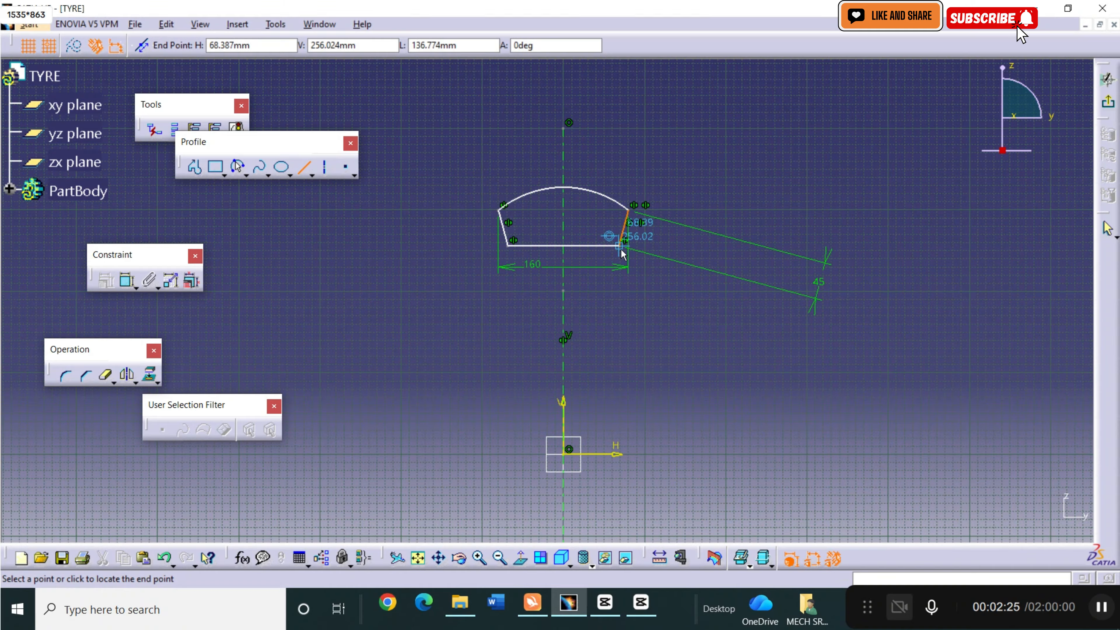
{"action": "left_click", "coordinate": [621, 248]}
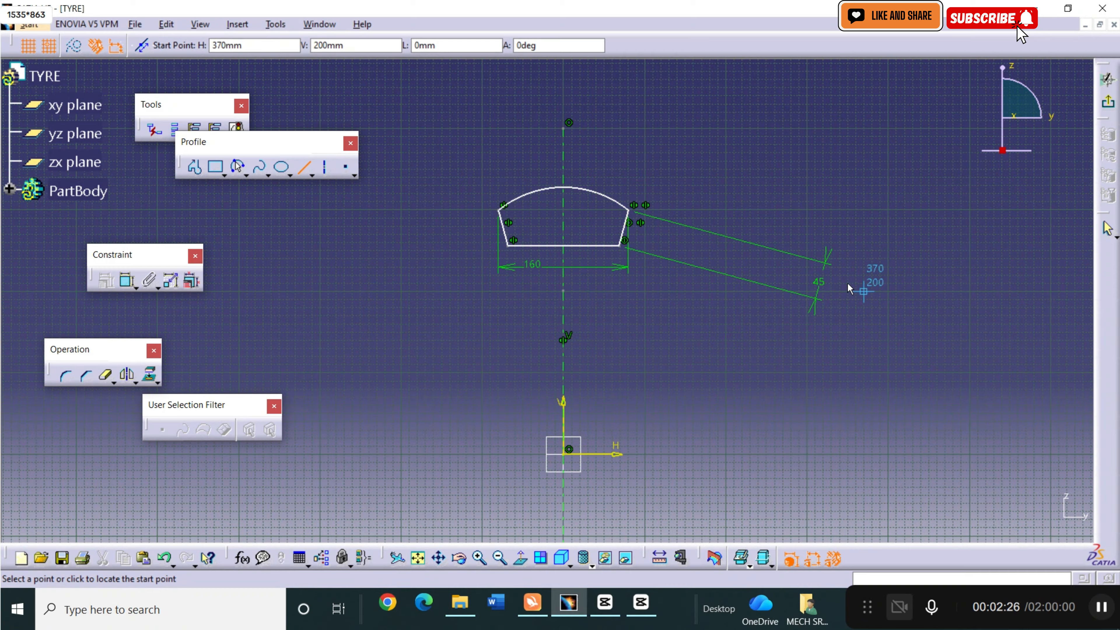
{"action": "left_click", "coordinate": [1110, 104]}
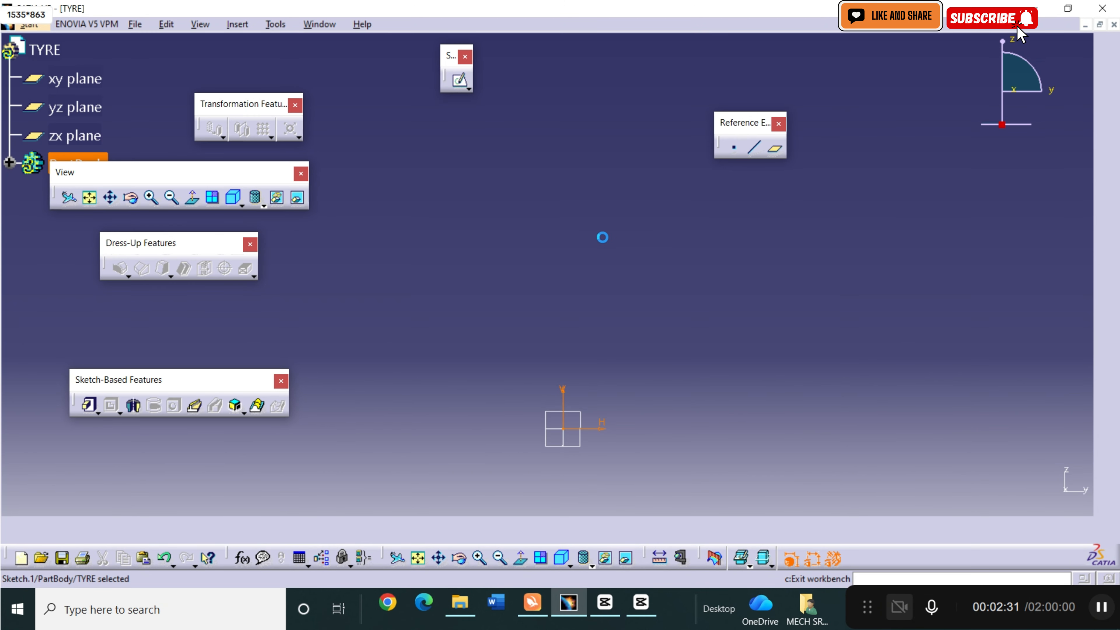
Set up a 360-degree Shaft of the profile sketch about the sketch's horizontal axis and preview it.
{"action": "left_click", "coordinate": [133, 405]}
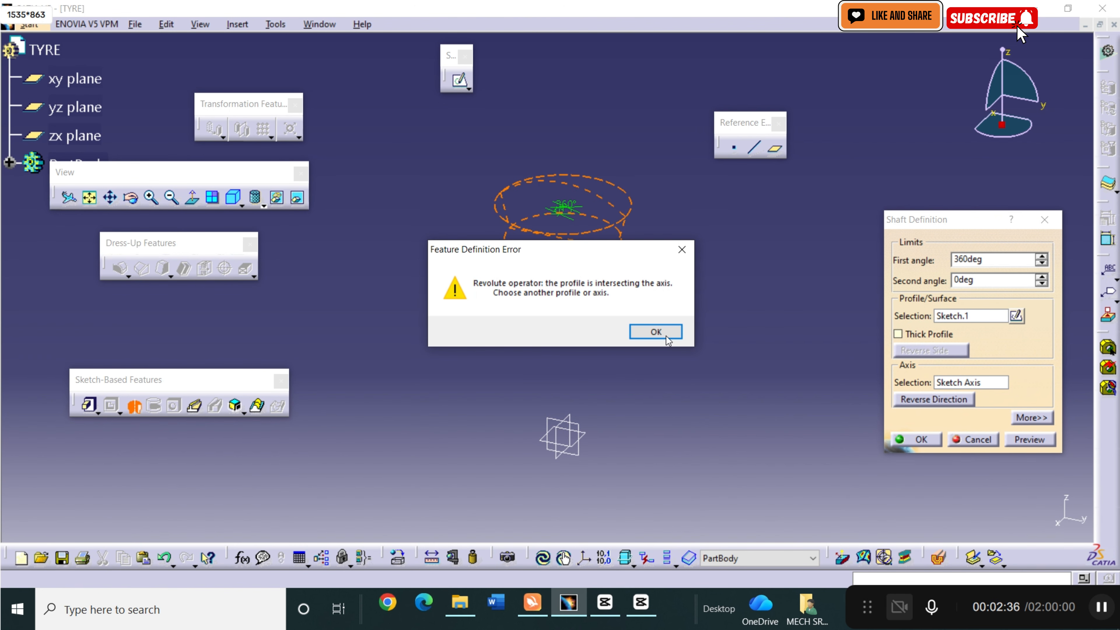
{"action": "left_click", "coordinate": [656, 331]}
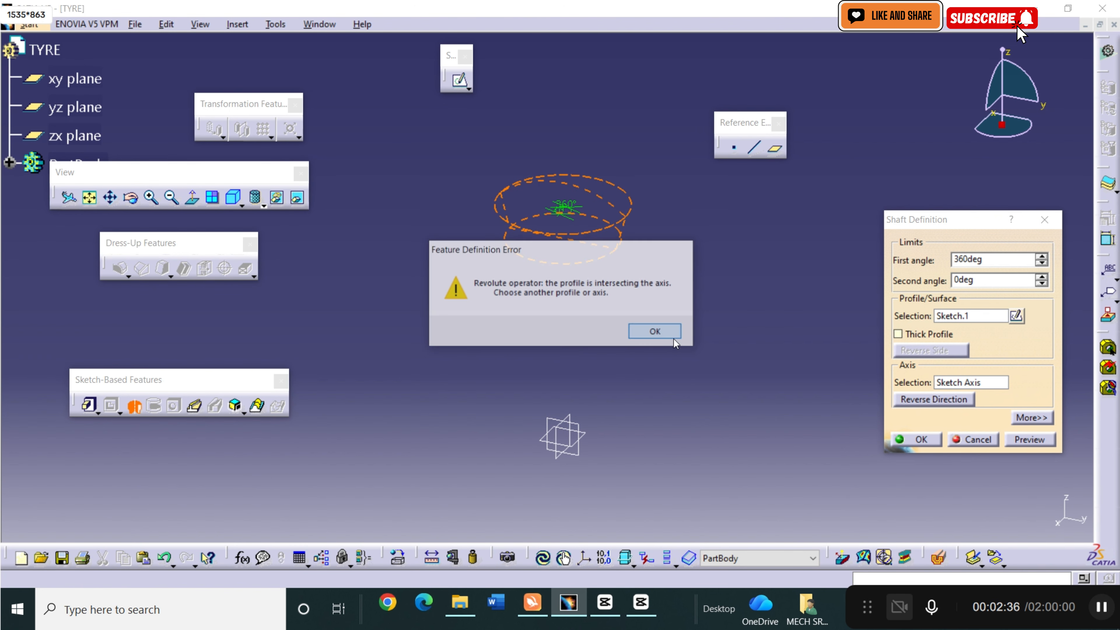
{"action": "left_click", "coordinate": [985, 384]}
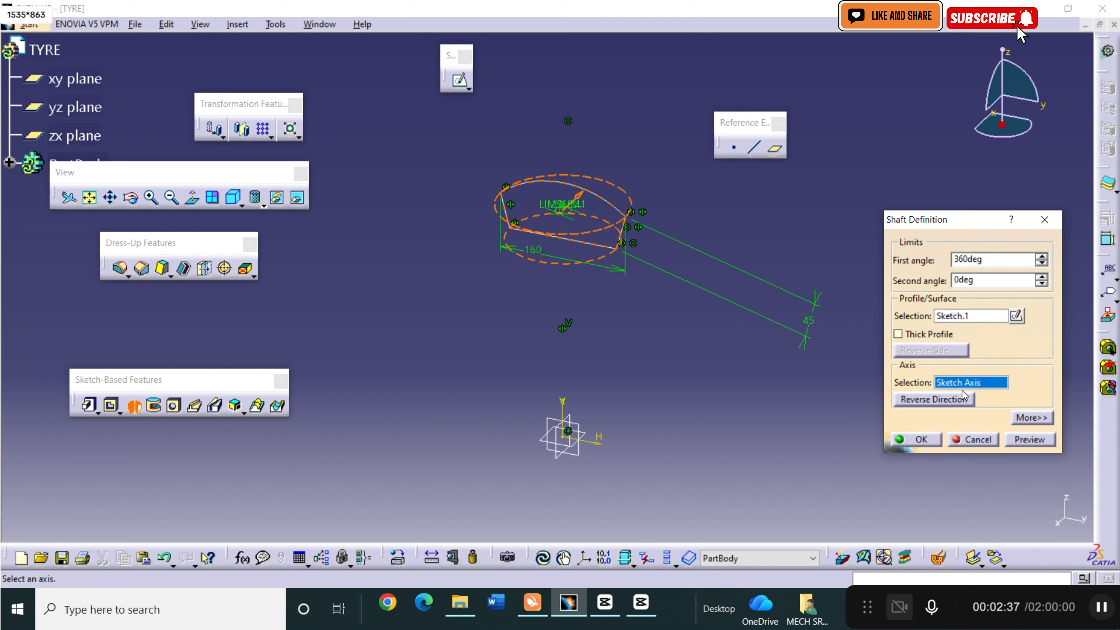
{"action": "left_click", "coordinate": [599, 441]}
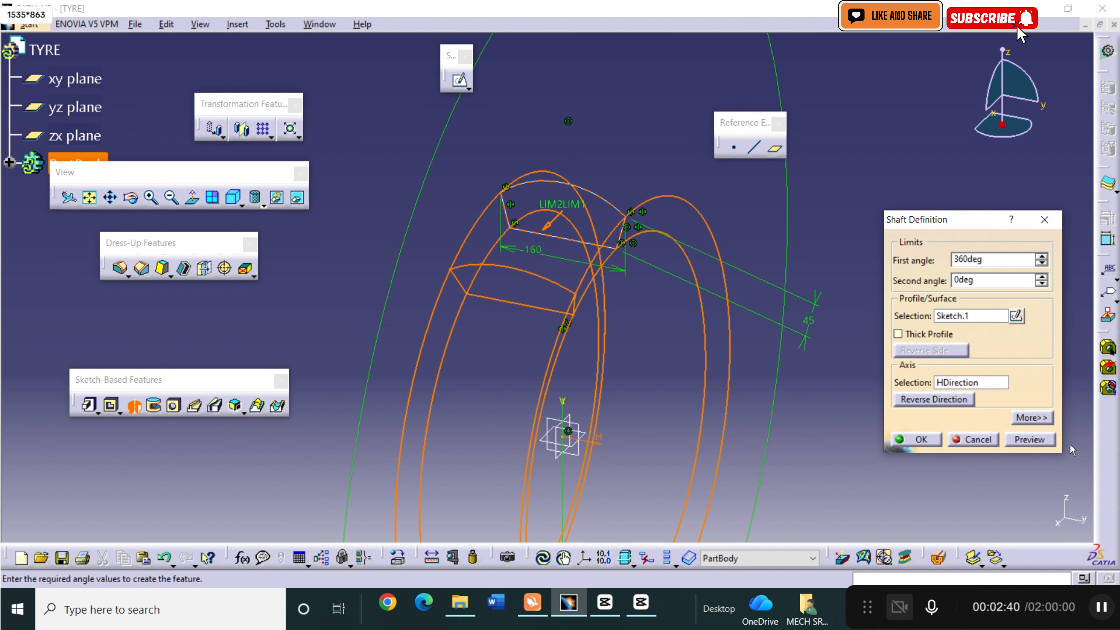
{"action": "left_click", "coordinate": [1030, 439]}
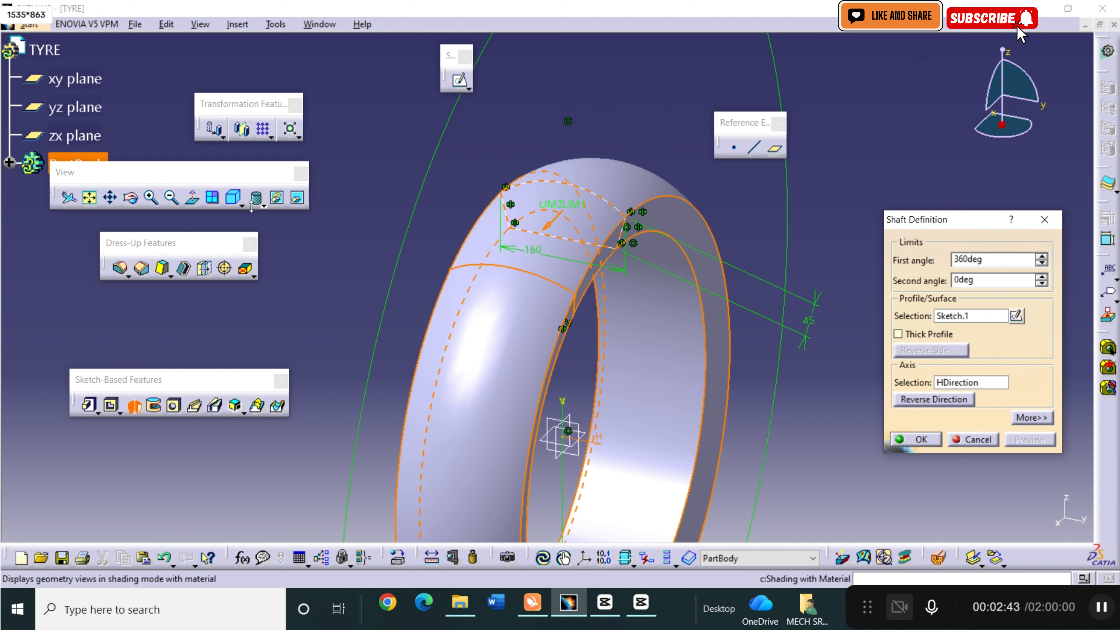
Try the shading mode with edges and hidden edges, and set the view style to Shading with Edges.
{"action": "left_click", "coordinate": [263, 205]}
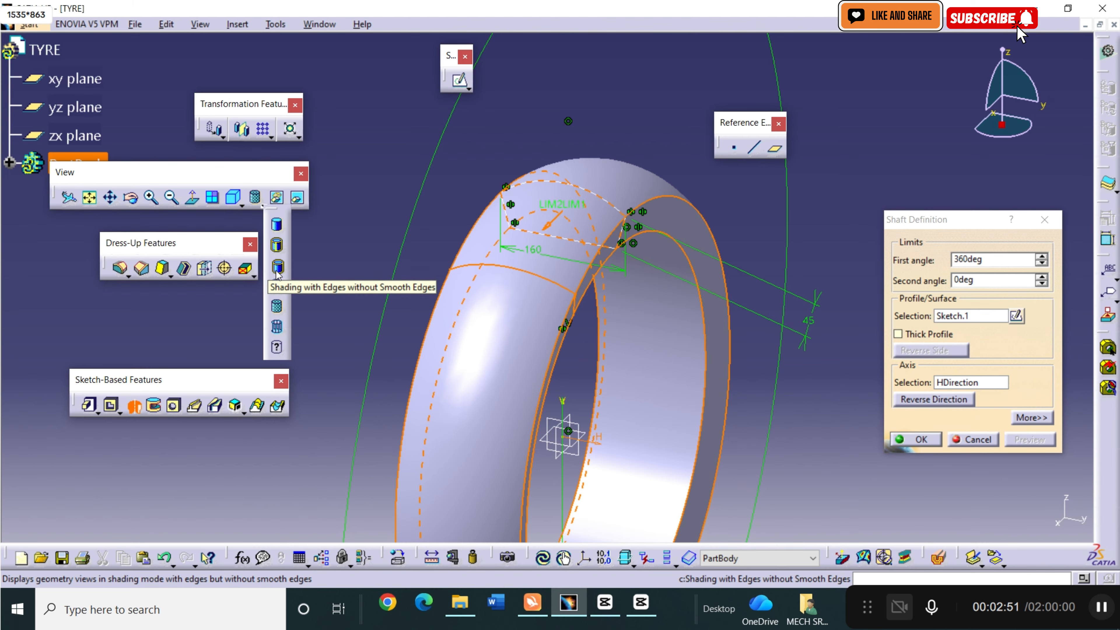
{"action": "left_click", "coordinate": [277, 287]}
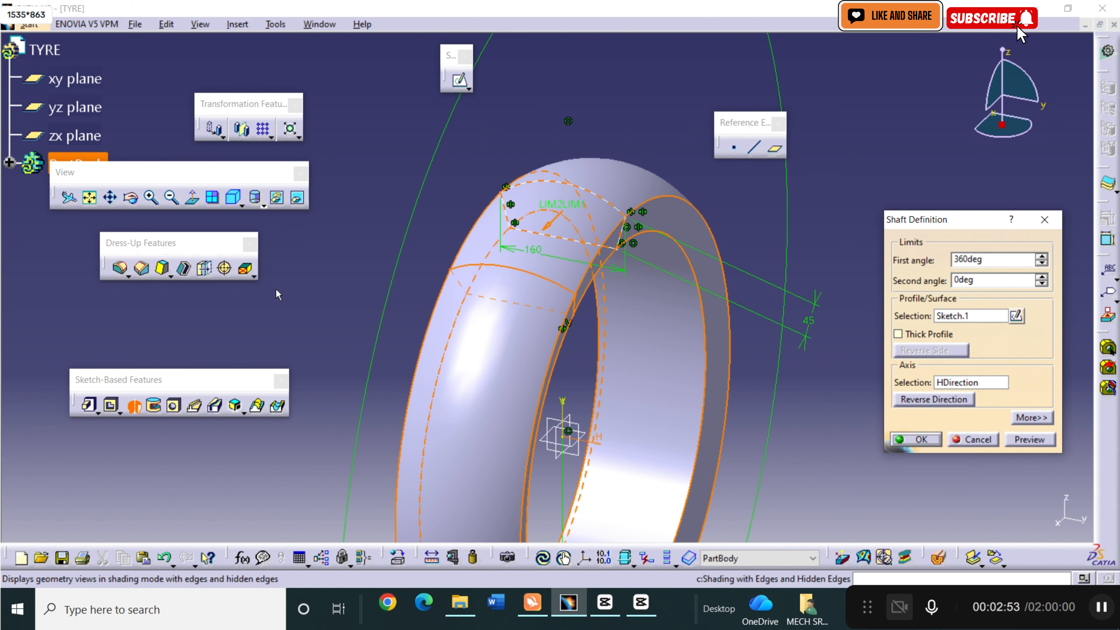
{"action": "left_click", "coordinate": [264, 205]}
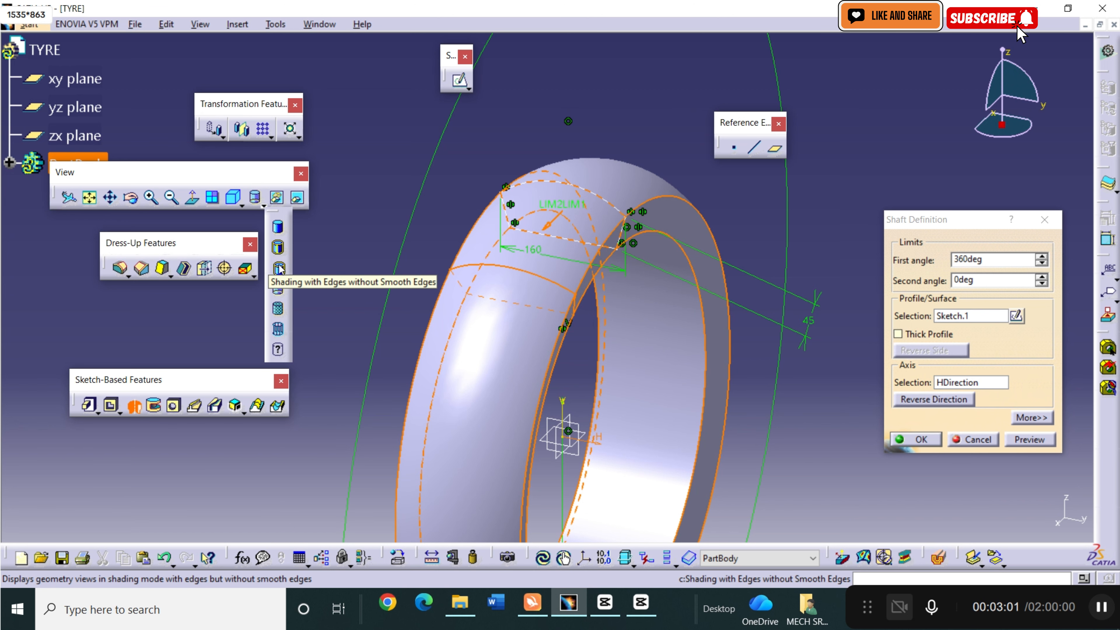
{"action": "left_click", "coordinate": [278, 249]}
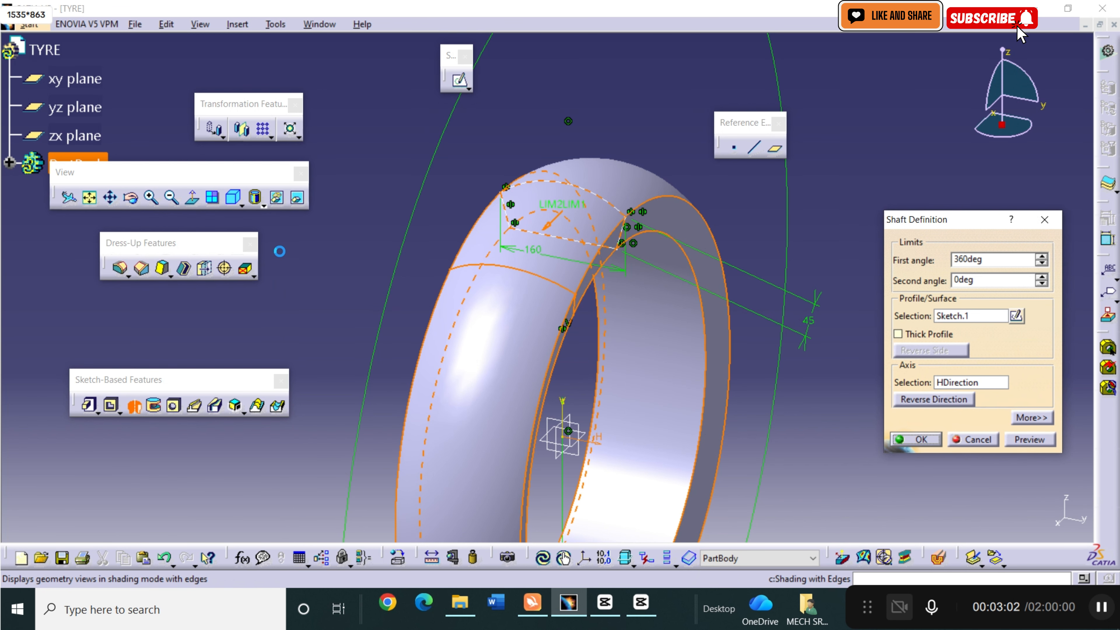
Preview and accept the 360-degree Shaft of the arched profile about the horizontal axis.
{"action": "left_click", "coordinate": [1020, 442]}
{"action": "left_click", "coordinate": [939, 439]}
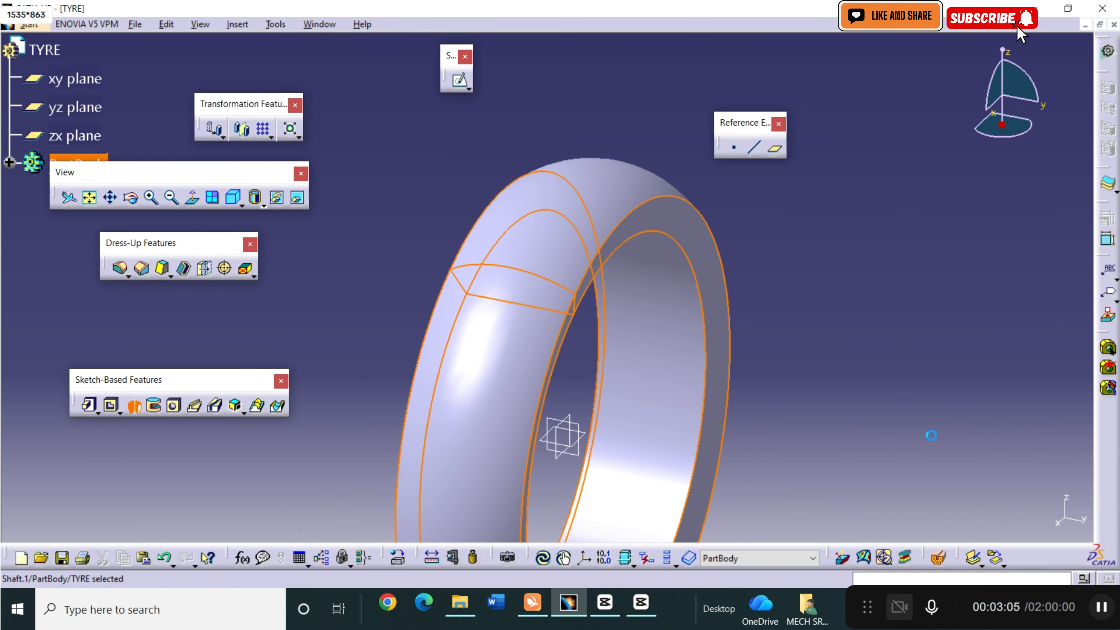
Shell the ring with a 15 mm inside thickness, removing its inner cylindrical face.
{"action": "left_click", "coordinate": [686, 402]}
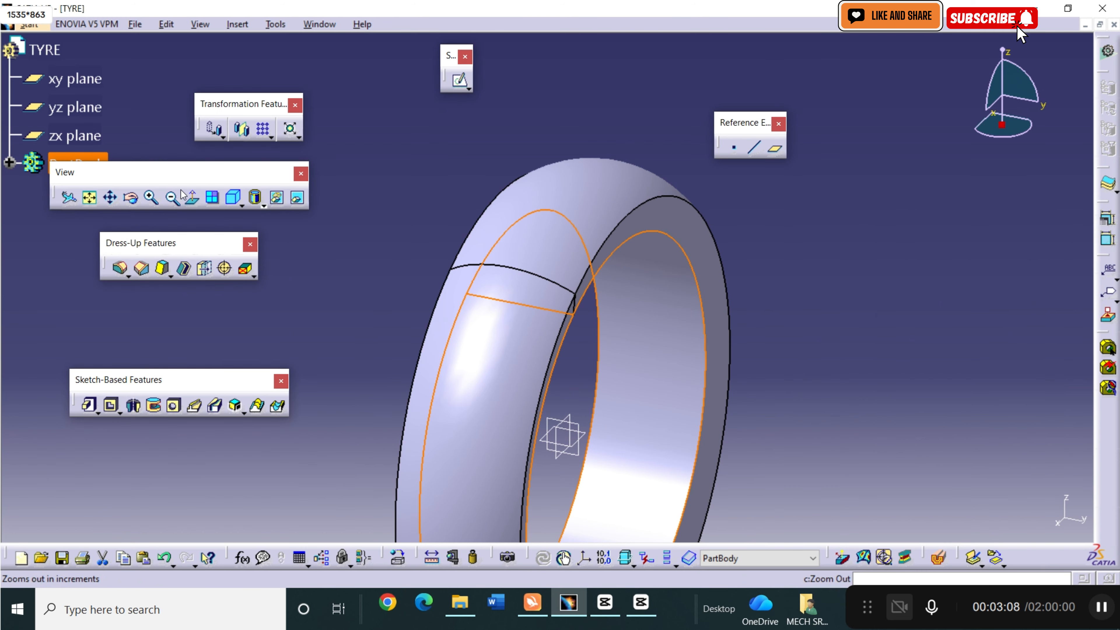
{"action": "left_click", "coordinate": [182, 267]}
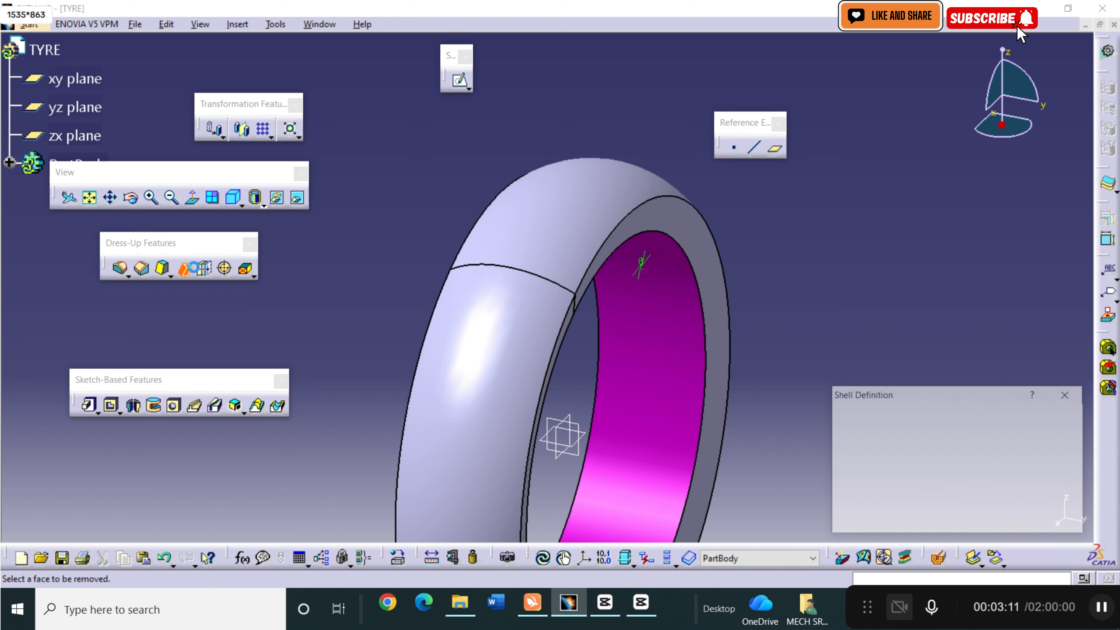
{"action": "type", "text": "1"}
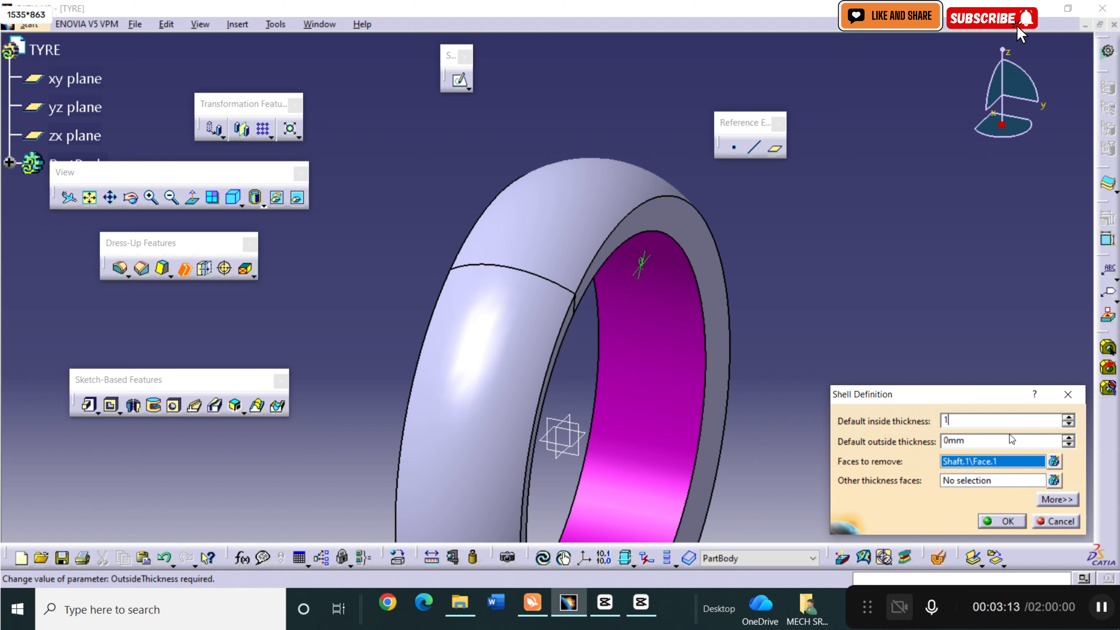
{"action": "type", "text": "5"}
{"action": "left_click", "coordinate": [996, 523]}
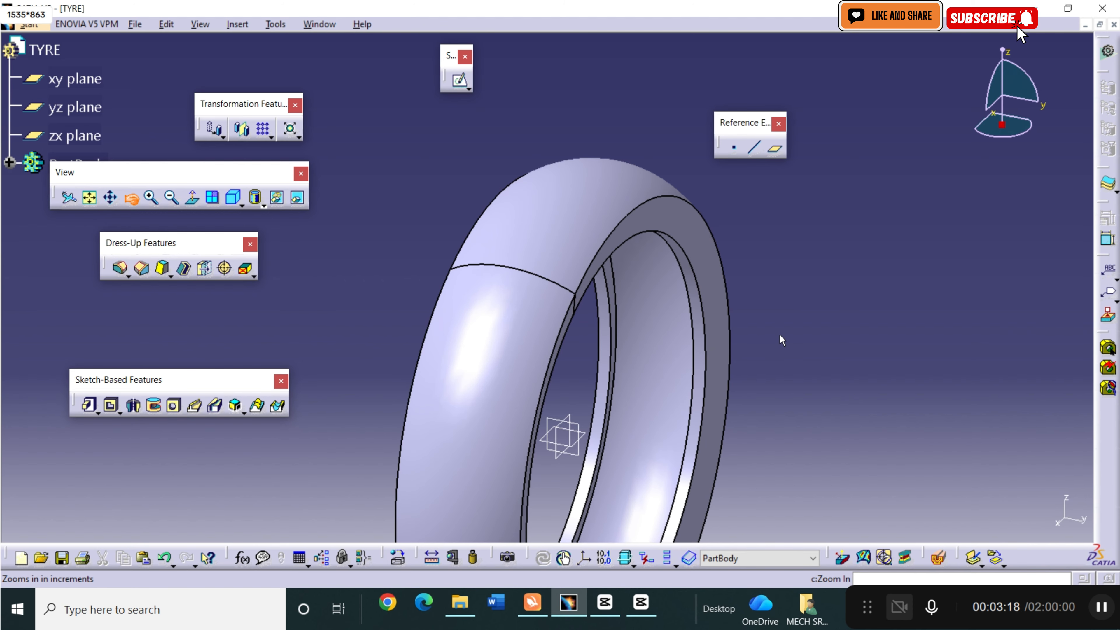
{"action": "mouse_move", "coordinate": [779, 336]}
{"action": "middle_mouse_down"}
{"action": "mouse_move", "coordinate": [677, 302]}
{"action": "mouse_move", "coordinate": [603, 224]}
{"action": "mouse_move", "coordinate": [496, 222]}
{"action": "mouse_move", "coordinate": [775, 323]}
{"action": "middle_mouse_up"}
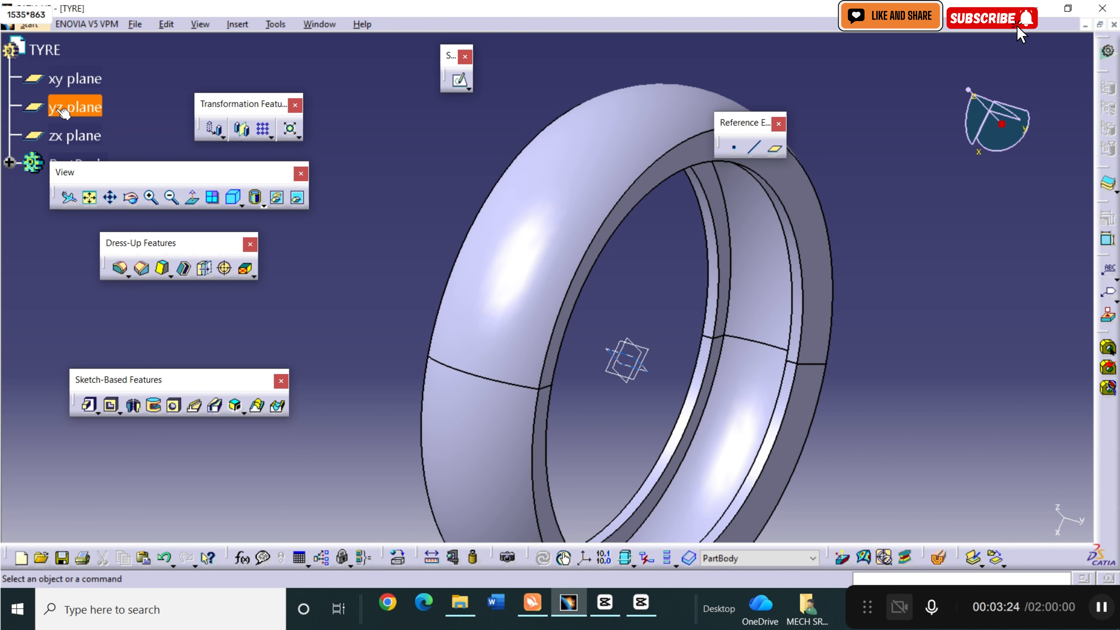
Create a reference plane offset 330 mm from the yz plane.
{"action": "left_click", "coordinate": [75, 106]}
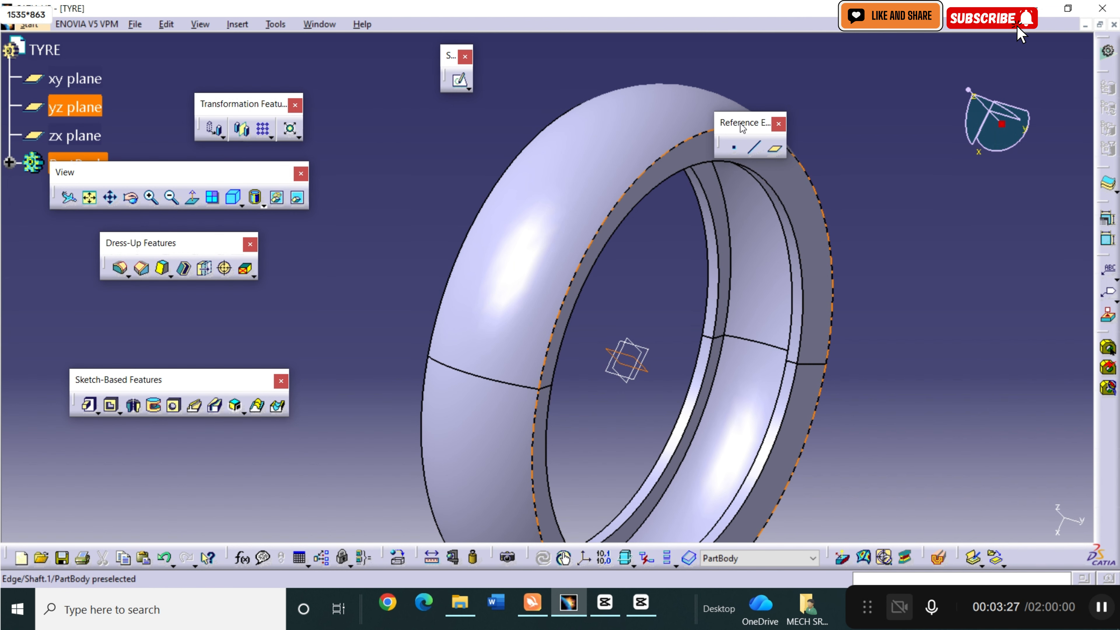
{"action": "left_click", "coordinate": [776, 151]}
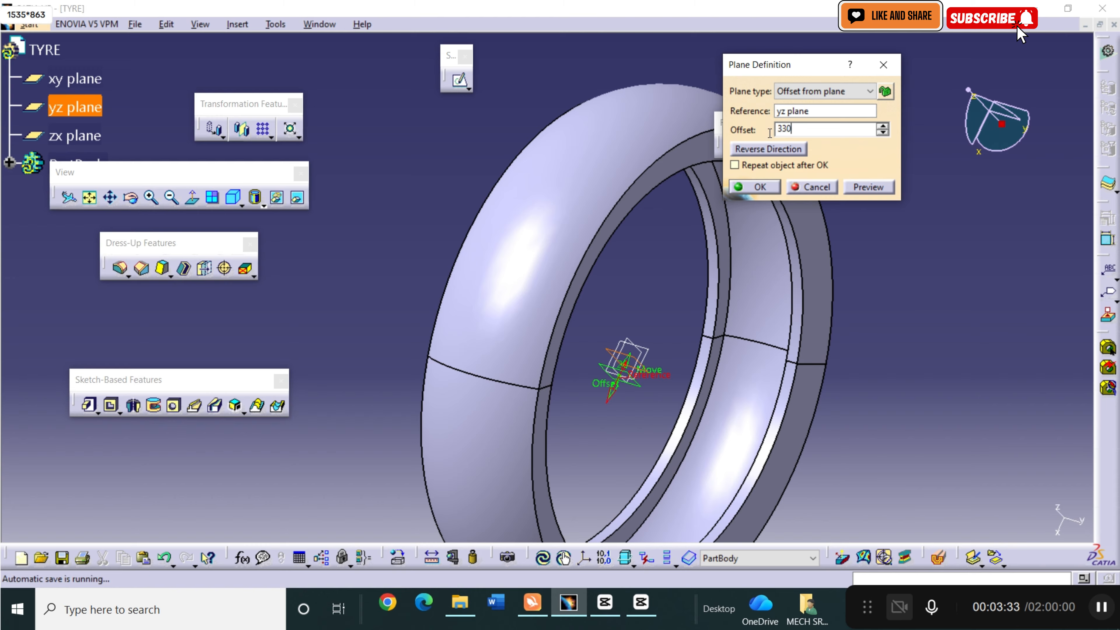
{"action": "left_click", "coordinate": [865, 186]}
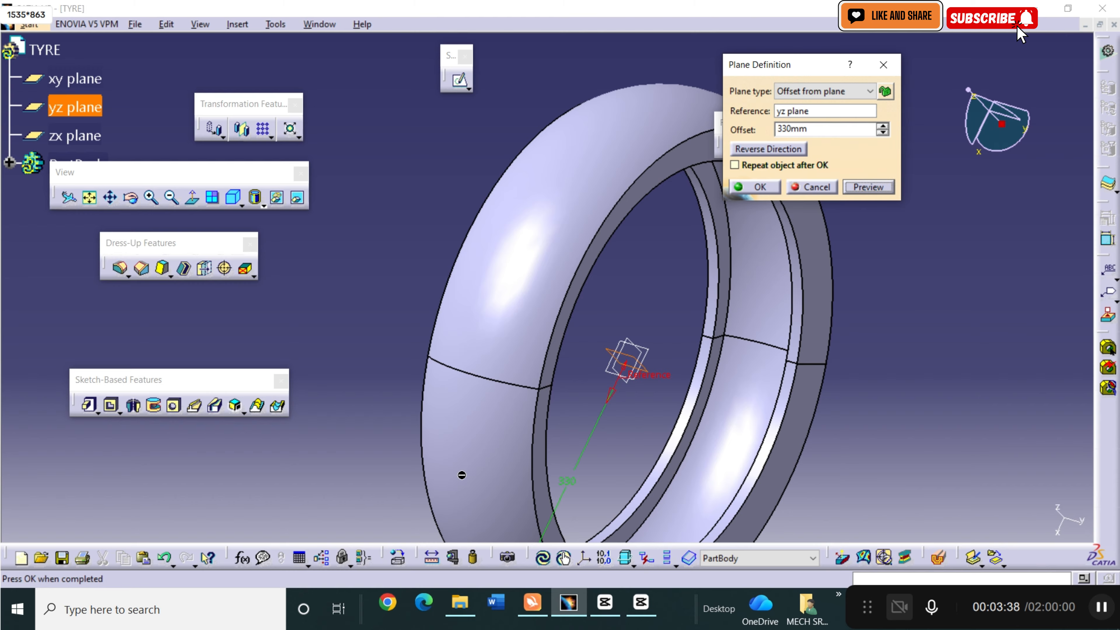
{"action": "left_click", "coordinate": [131, 197]}
{"action": "left_click_drag", "start_coordinate": [430, 291], "coordinate": [351, 97]}
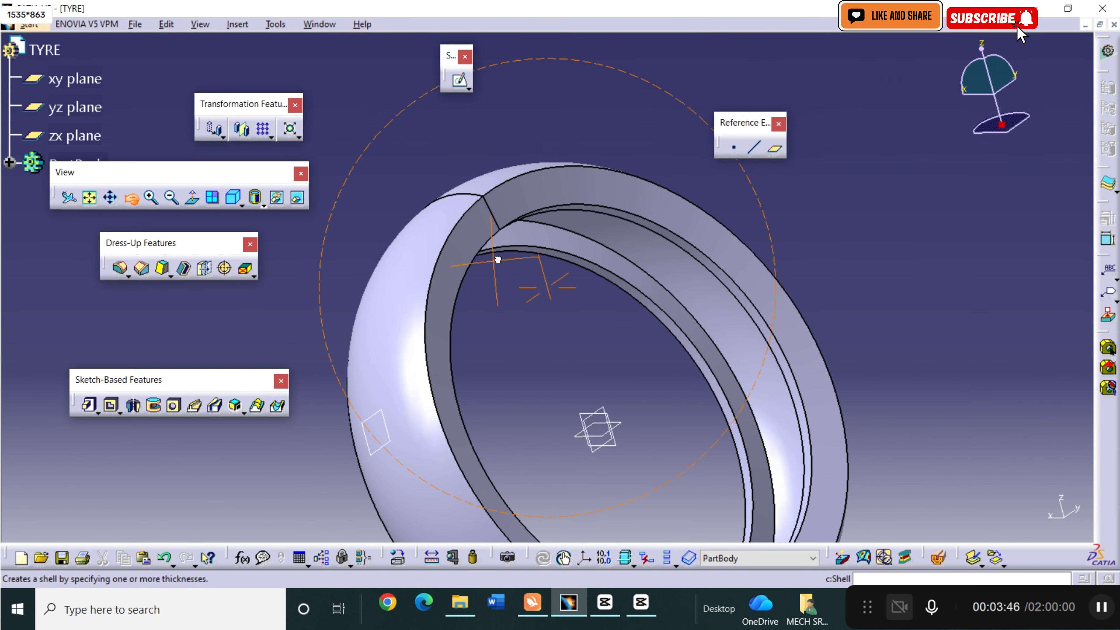
{"action": "left_click_drag", "start_coordinate": [495, 259], "coordinate": [656, 251]}
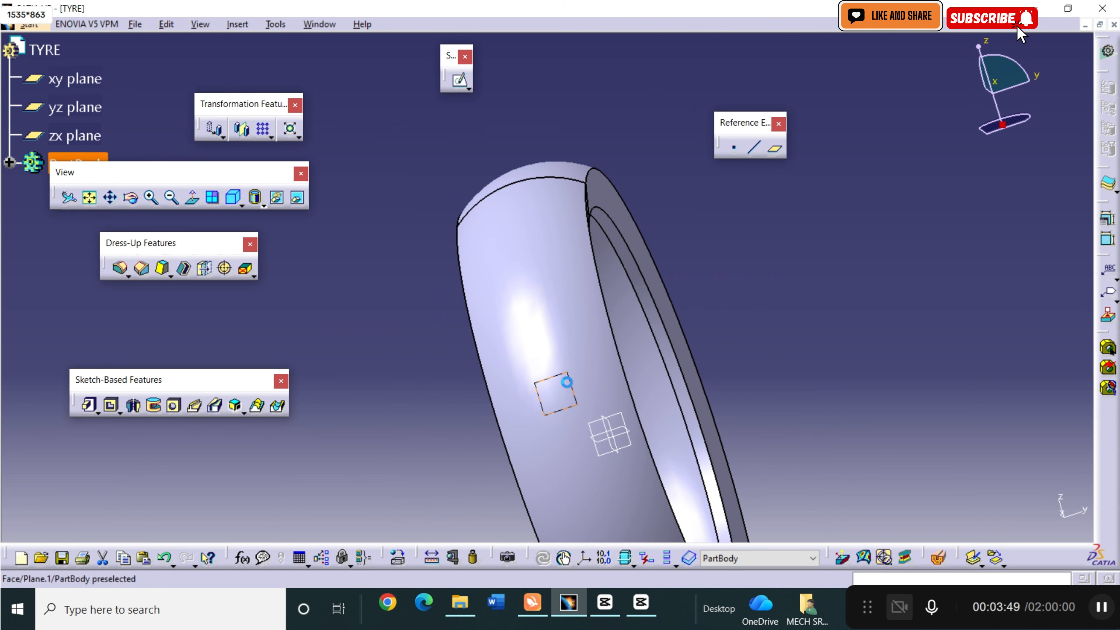
Start a sketch on the offset plane and draw a vertical line through the origin, from 40 mm above it to about 30 mm below.
{"action": "left_click", "coordinate": [558, 386]}
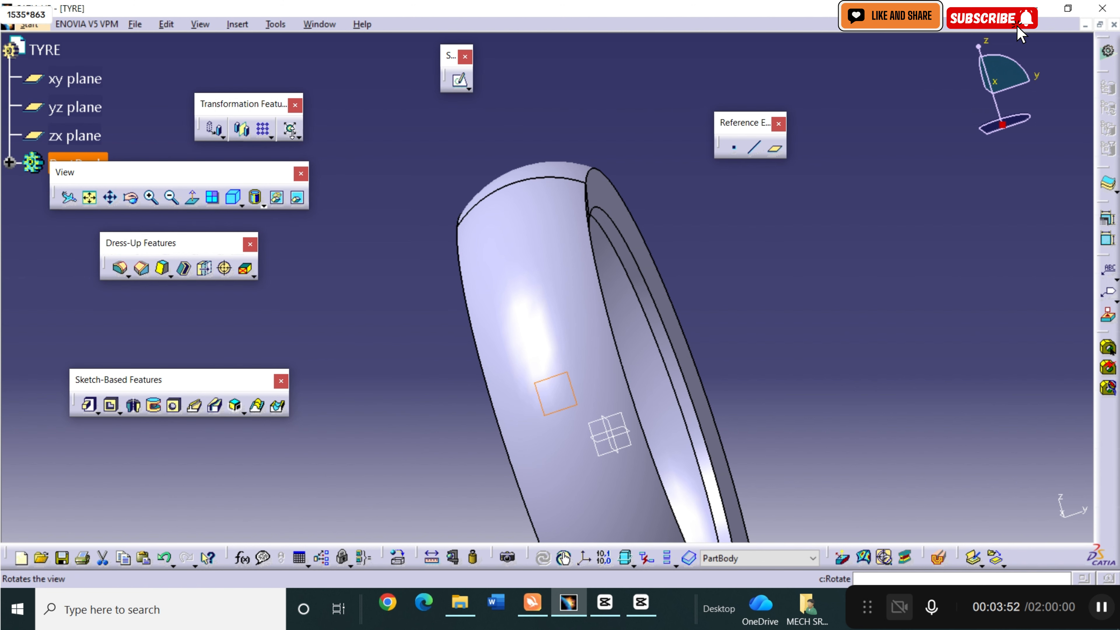
{"action": "left_click", "coordinate": [460, 79]}
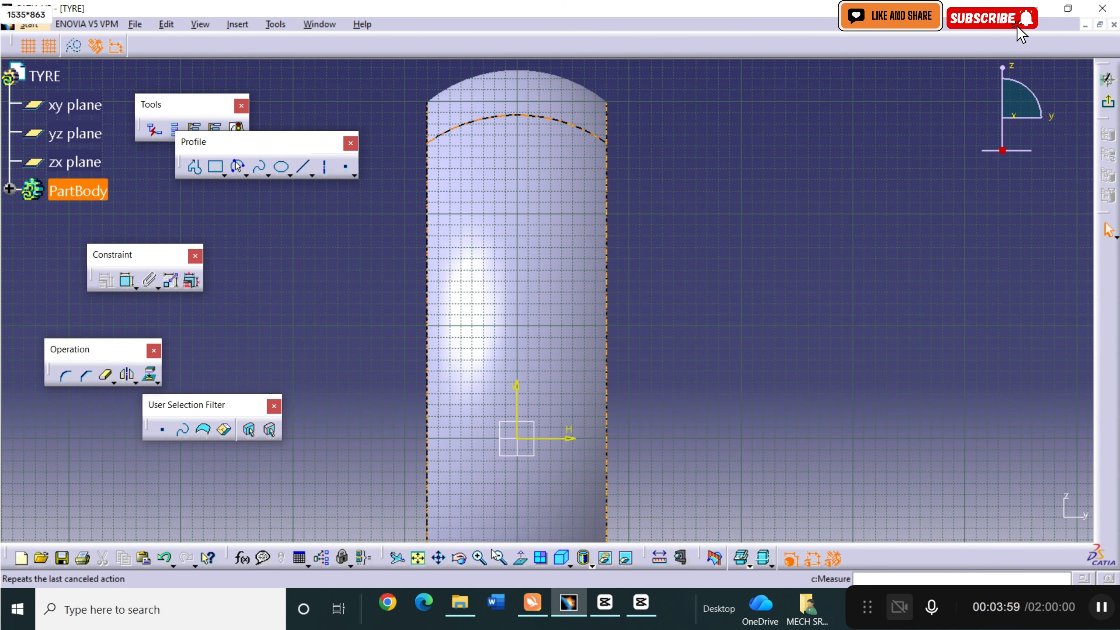
{"action": "left_click", "coordinate": [480, 559]}
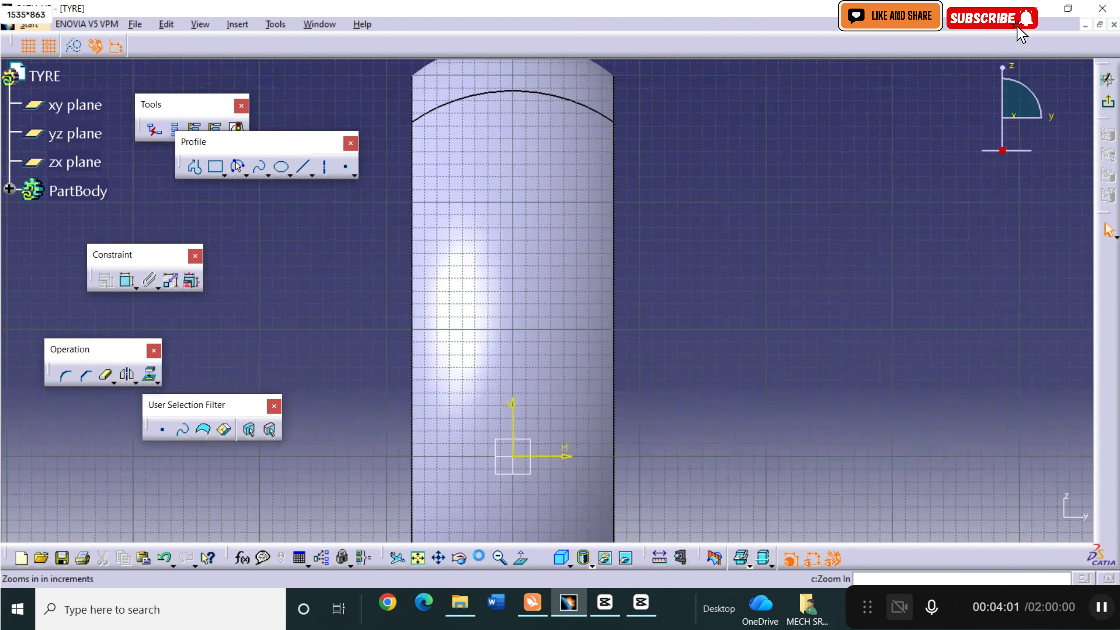
{"action": "left_click", "coordinate": [480, 559]}
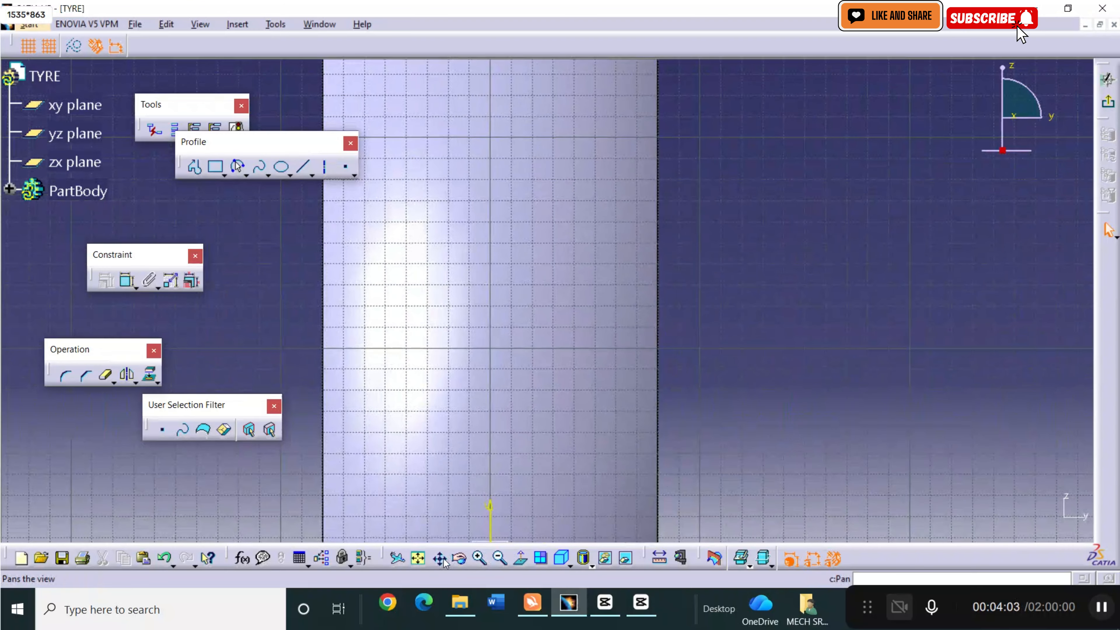
{"action": "left_click", "coordinate": [441, 558]}
{"action": "left_click_drag", "start_coordinate": [441, 490], "coordinate": [473, 217]}
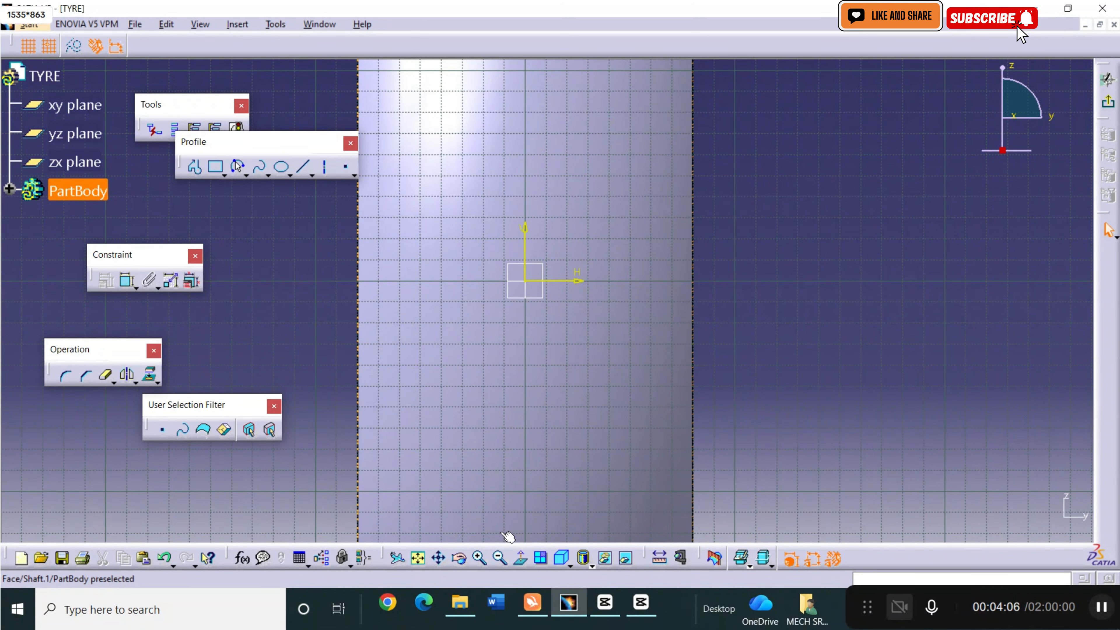
{"action": "left_click", "coordinate": [479, 559]}
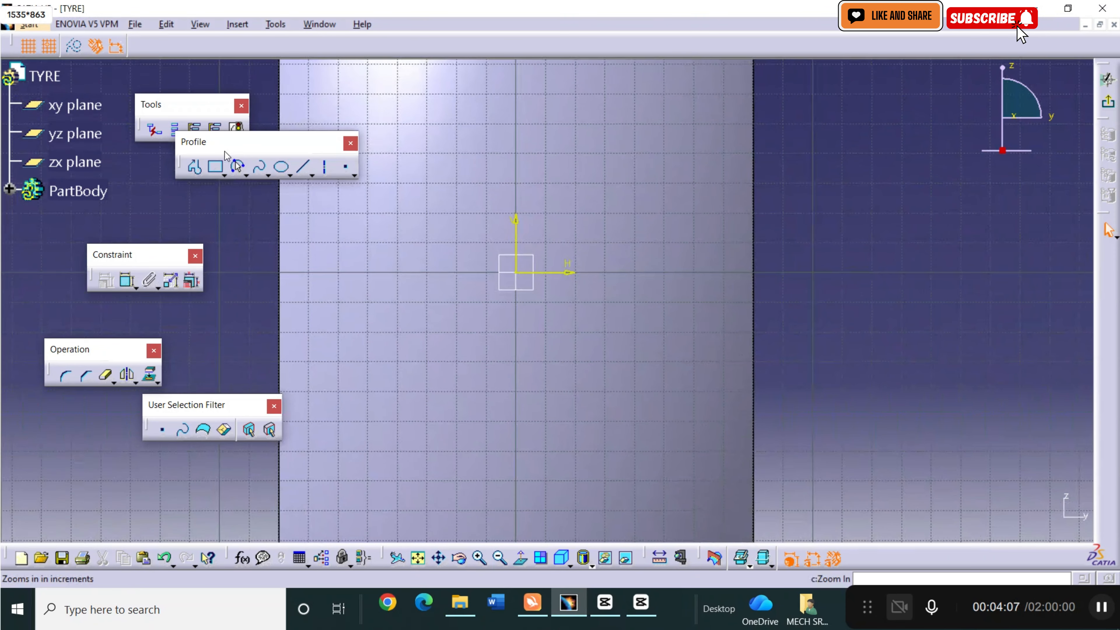
{"action": "left_click", "coordinate": [304, 169]}
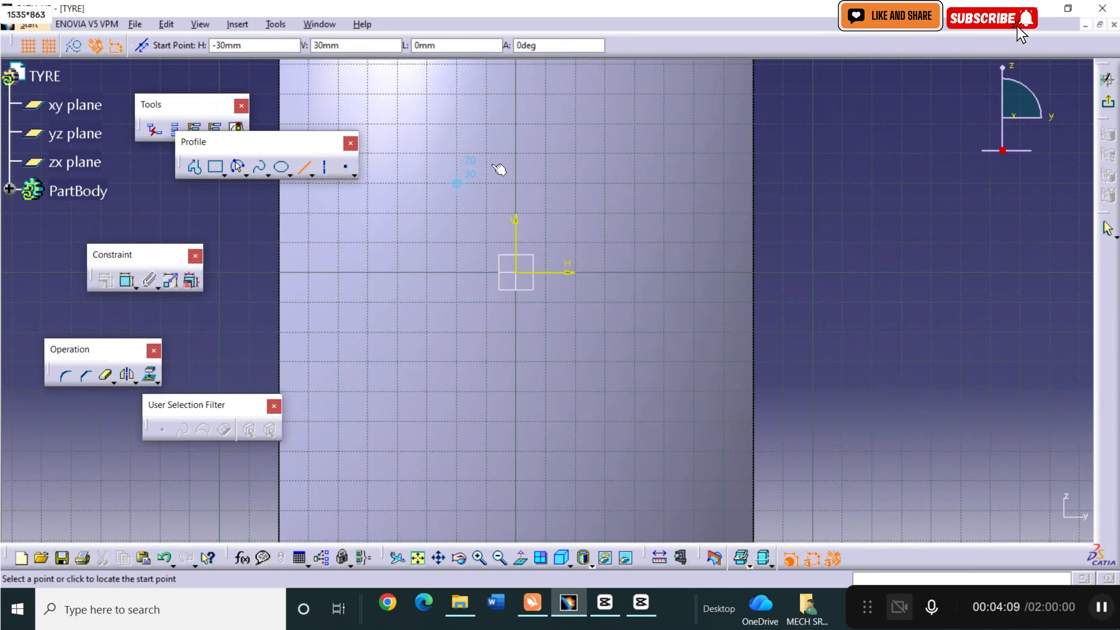
{"action": "left_click", "coordinate": [525, 154]}
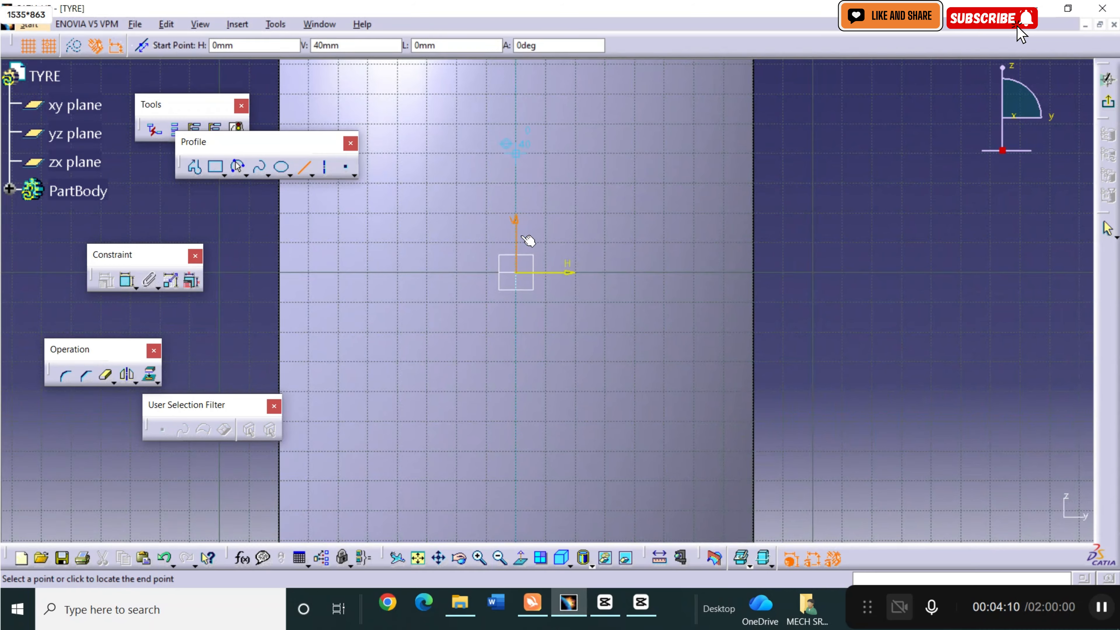
{"action": "left_click", "coordinate": [517, 361]}
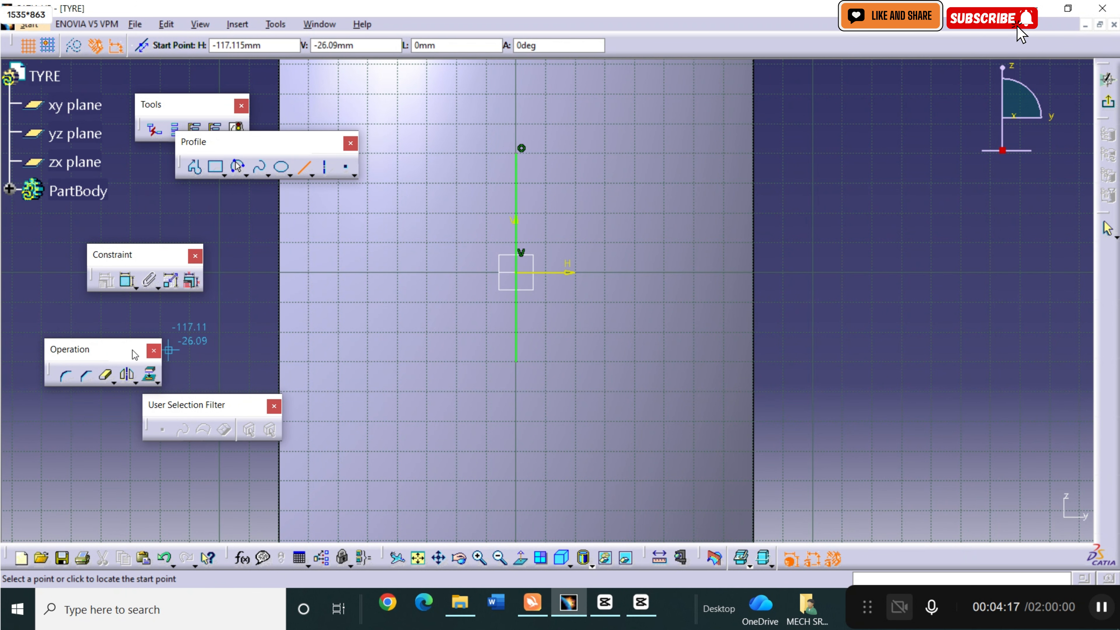
Offset the vertical line about 3 mm in the positive horizontal direction.
{"action": "left_click", "coordinate": [135, 382]}
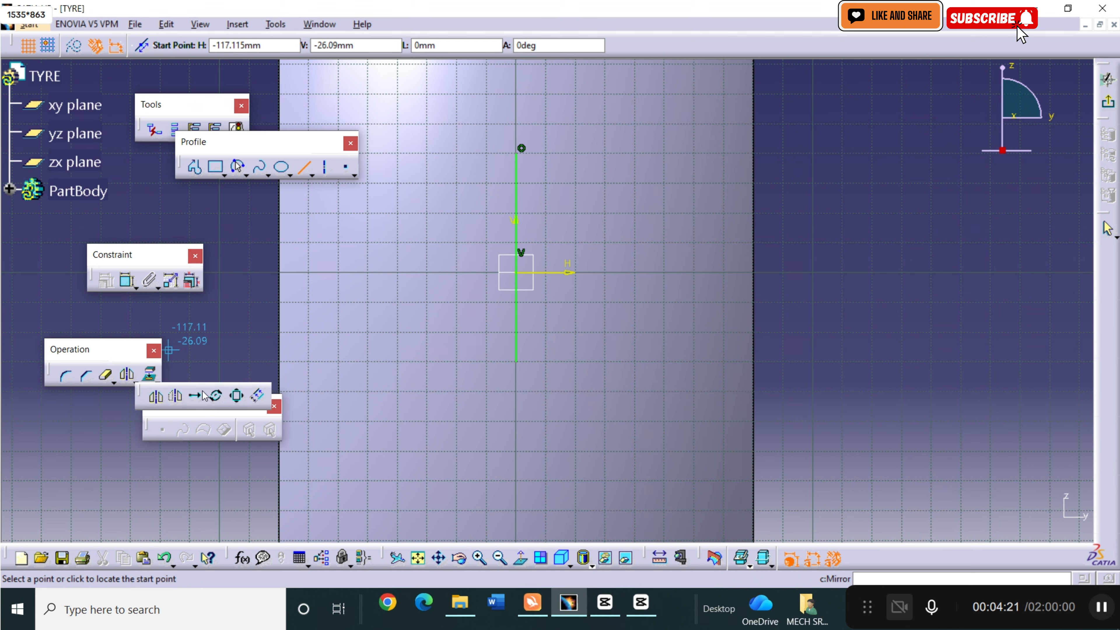
{"action": "left_click", "coordinate": [258, 396]}
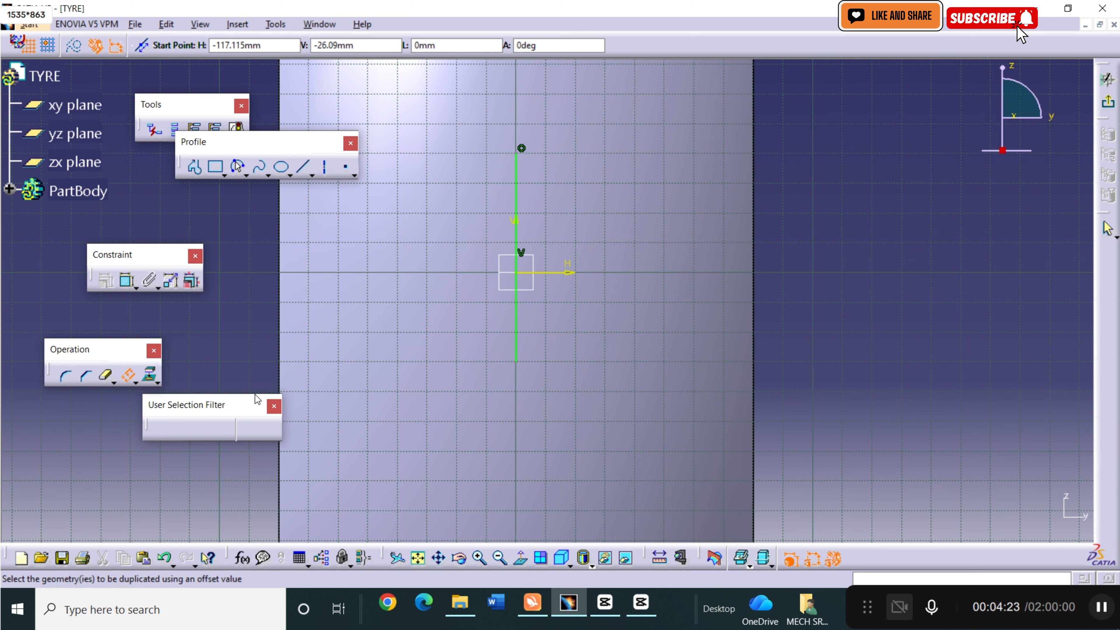
{"action": "left_click", "coordinate": [520, 208]}
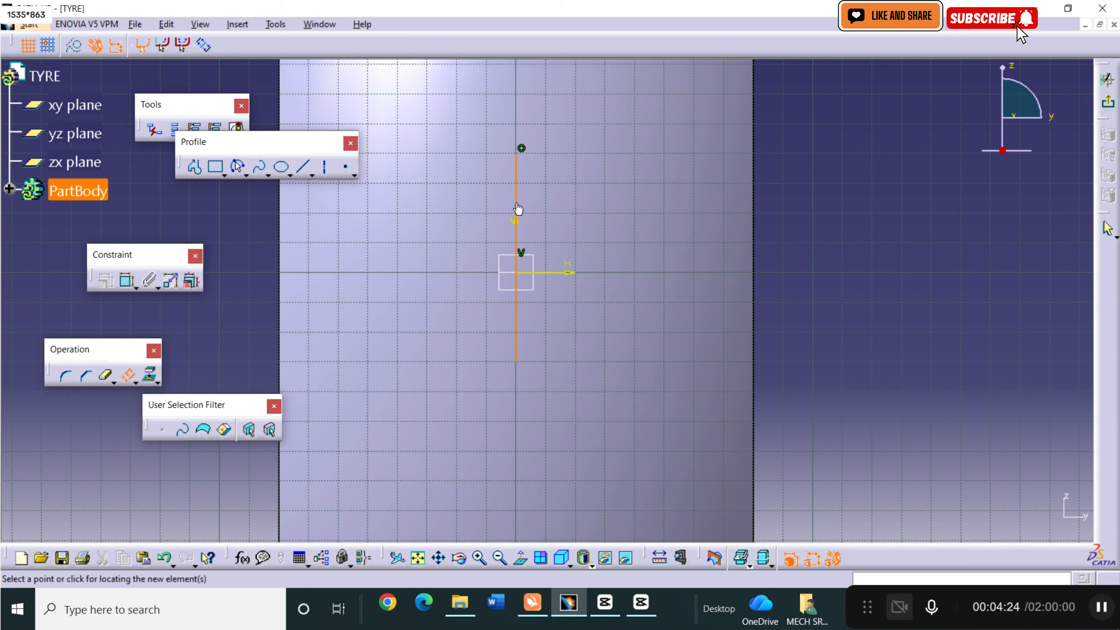
{"action": "left_click", "coordinate": [524, 200]}
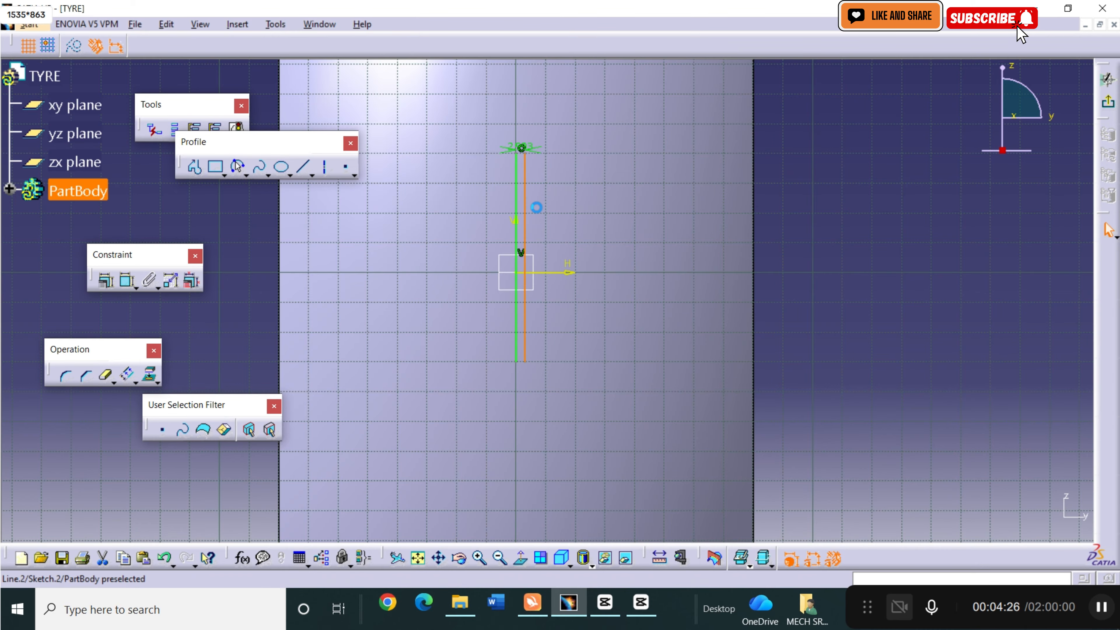
Draw an angled arm joining the vertical lines' upper ends, with a slanted edge about 17 mm long at 36 degrees and a short vertical end.
{"action": "left_click", "coordinate": [196, 169]}
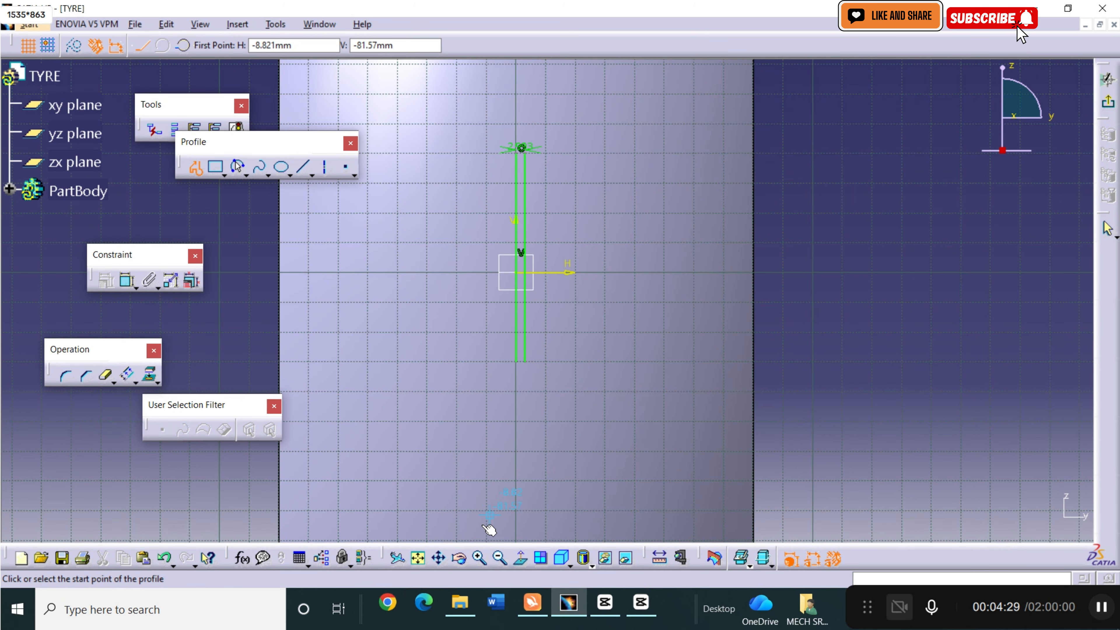
{"action": "left_click", "coordinate": [480, 558]}
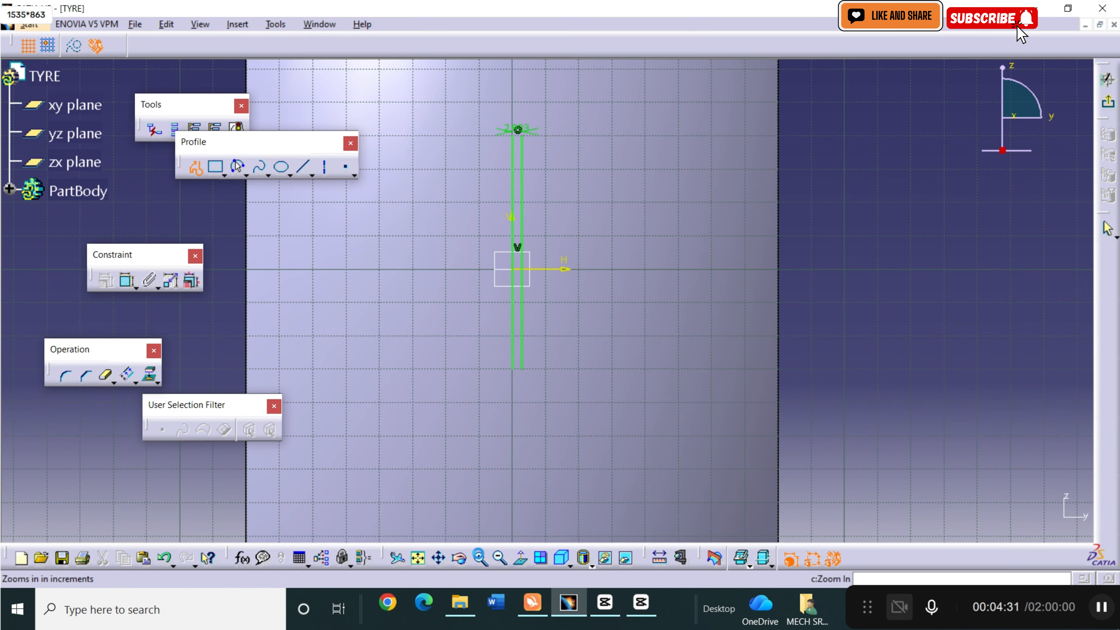
{"action": "left_click", "coordinate": [443, 562]}
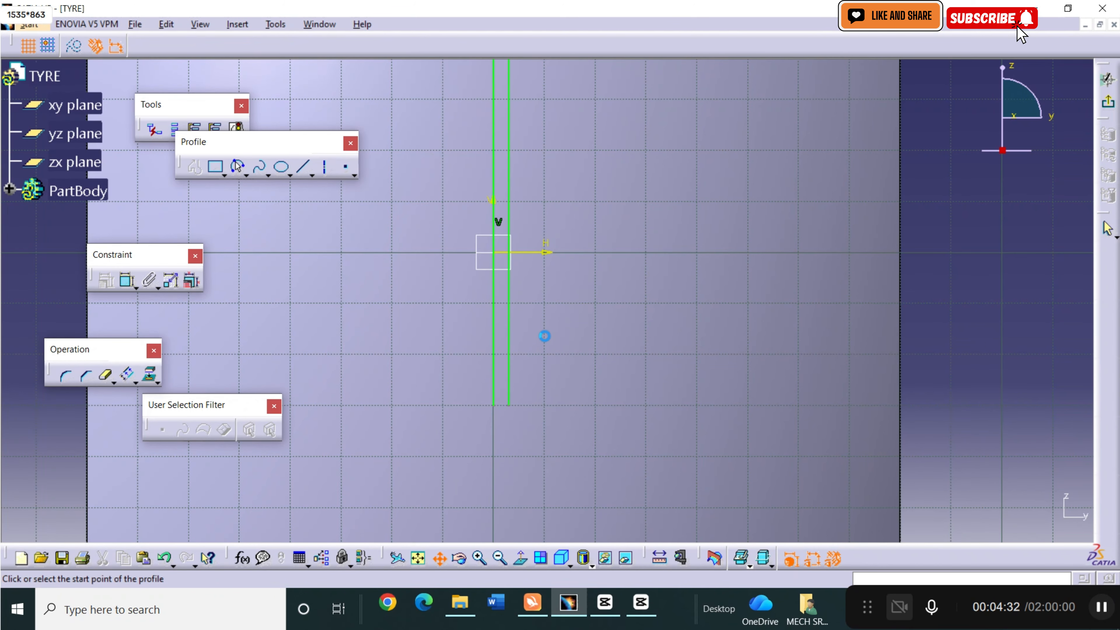
{"action": "left_click_drag", "start_coordinate": [545, 333], "coordinate": [534, 470]}
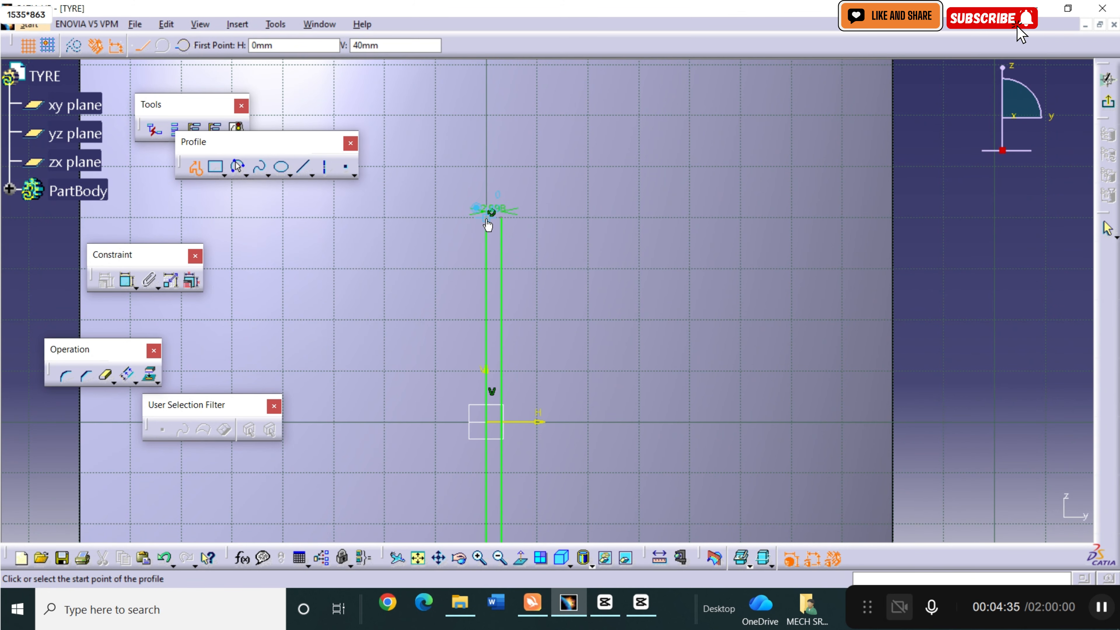
{"action": "left_click", "coordinate": [488, 223]}
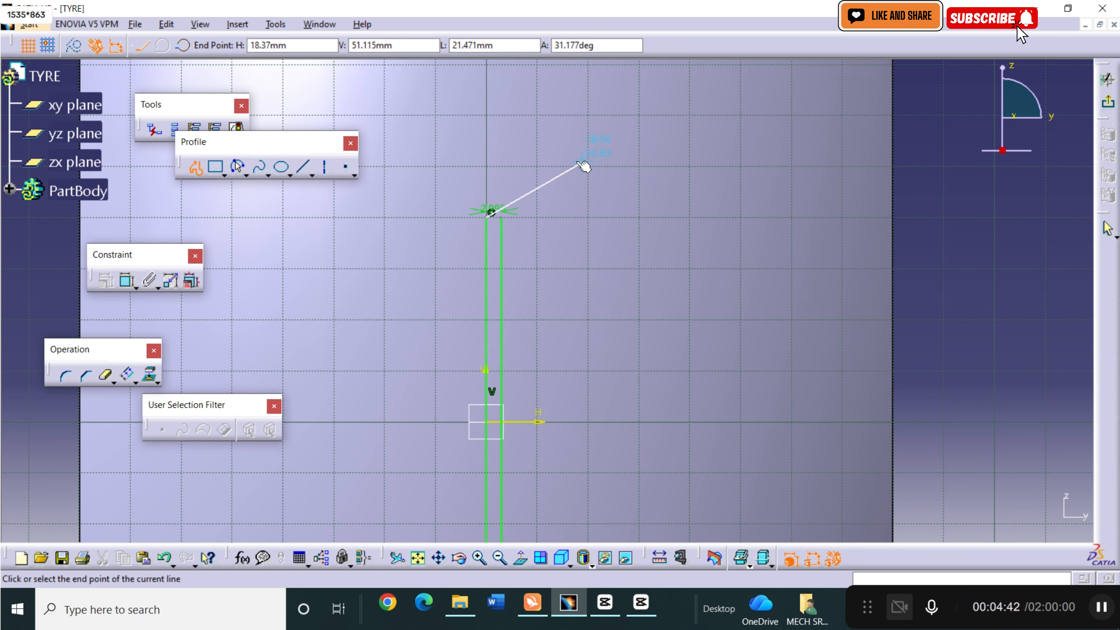
{"action": "left_click", "coordinate": [557, 166]}
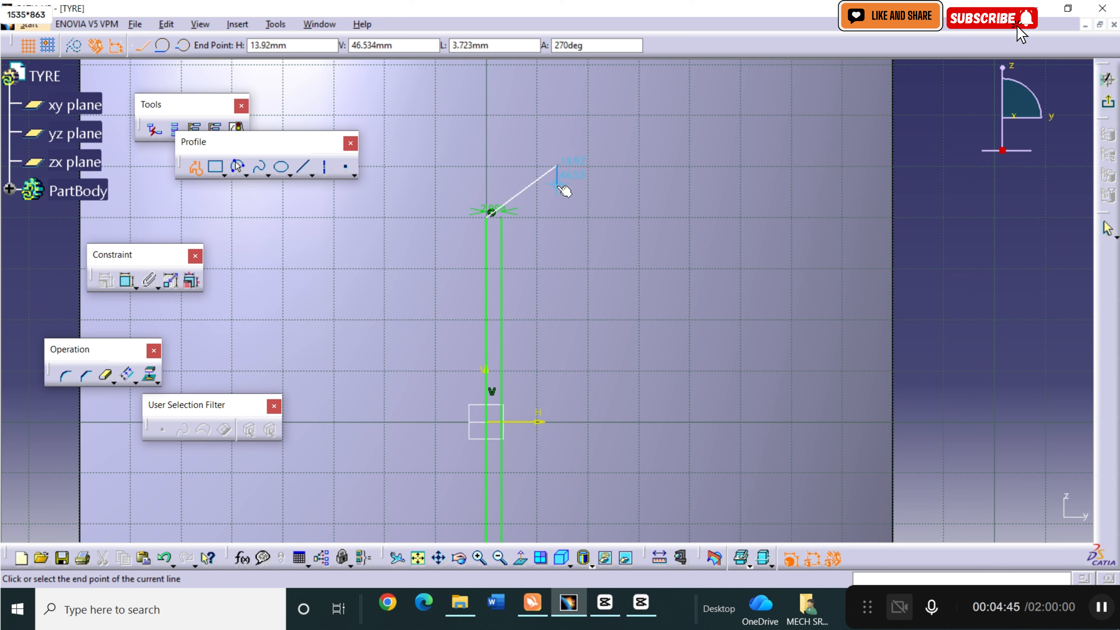
{"action": "left_click", "coordinate": [532, 195]}
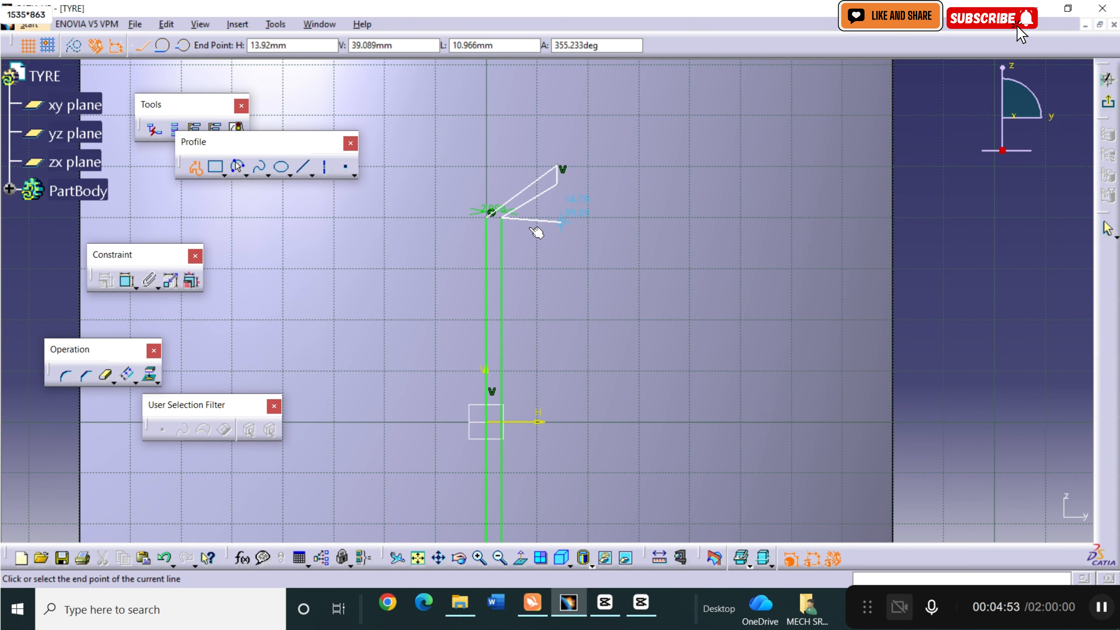
{"action": "key", "text": "Escape"}
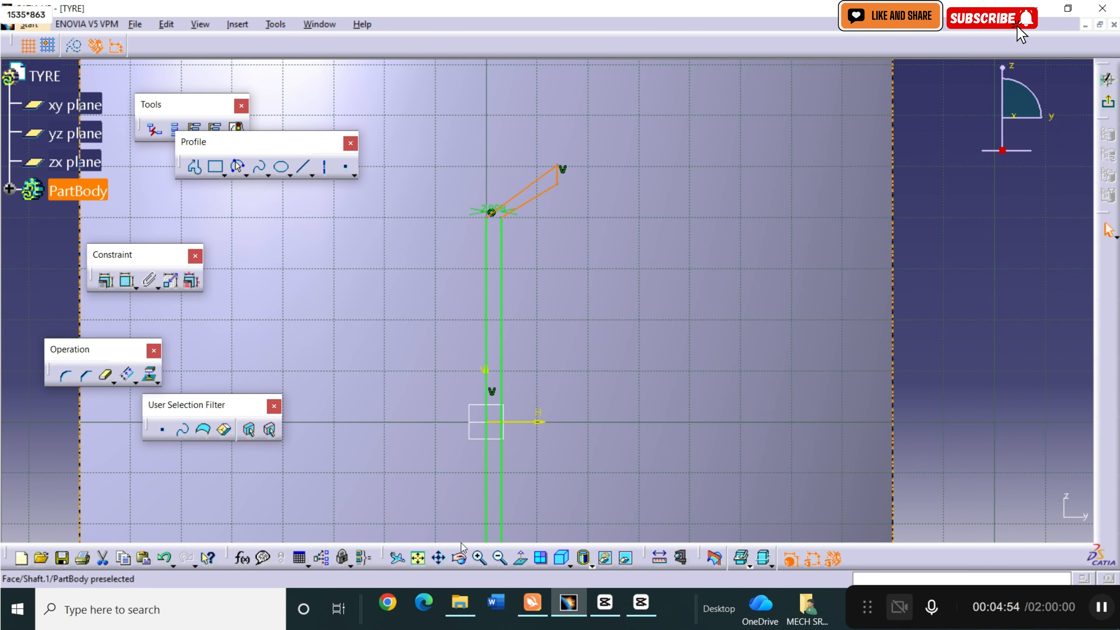
Draw an angled arm joining the vertical lines' lower ends, with a slanted edge about 17 mm long at 217 degrees and a 4 mm vertical end.
{"action": "mouse_move", "coordinate": [467, 476]}
{"action": "left_mouse_down"}
{"action": "mouse_move", "coordinate": [420, 292]}
{"action": "mouse_move", "coordinate": [451, 204]}
{"action": "left_mouse_up"}
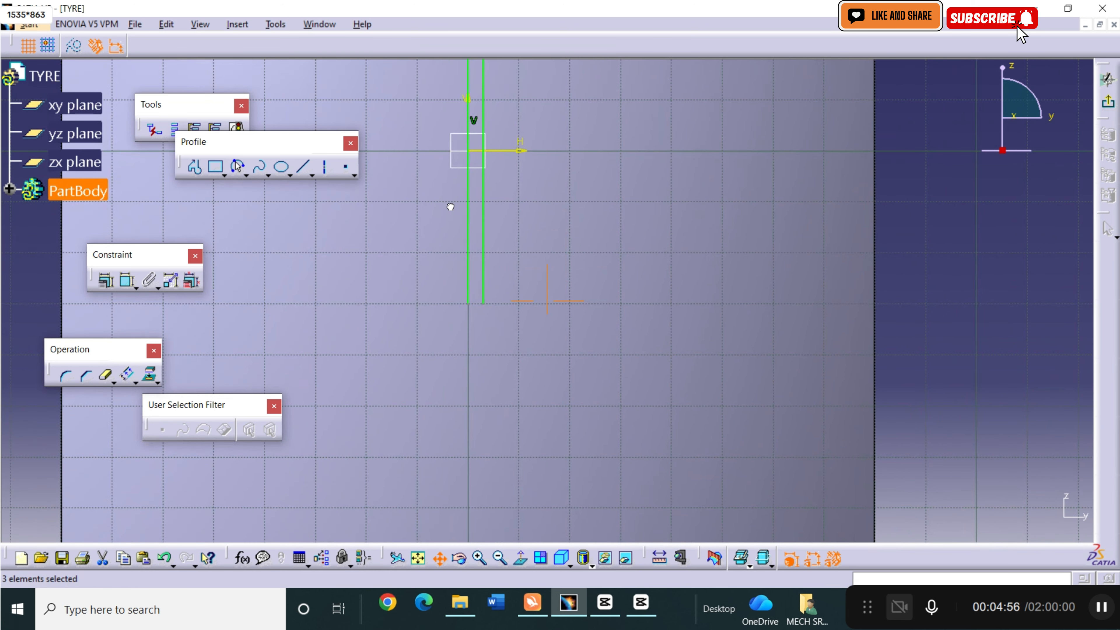
{"action": "left_click", "coordinate": [194, 167]}
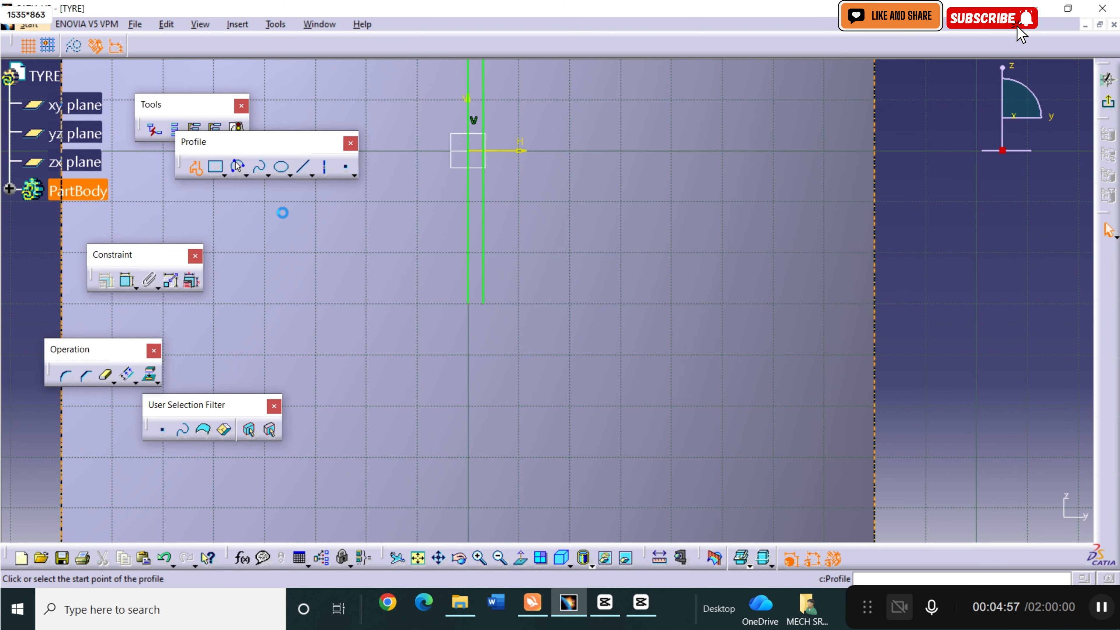
{"action": "left_click", "coordinate": [483, 305]}
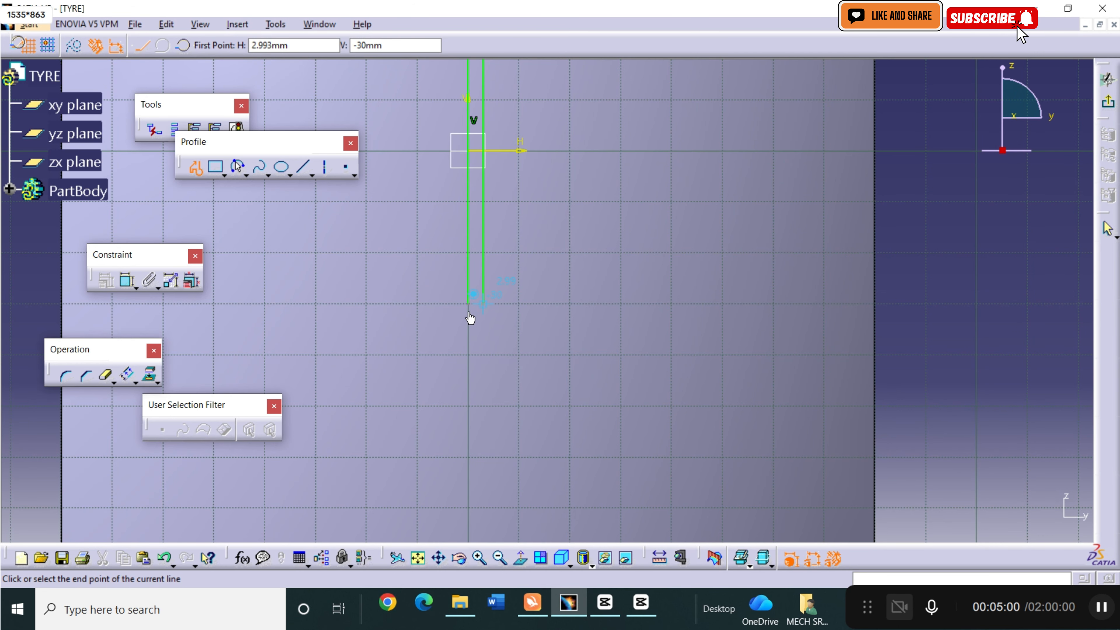
{"action": "left_click", "coordinate": [414, 356]}
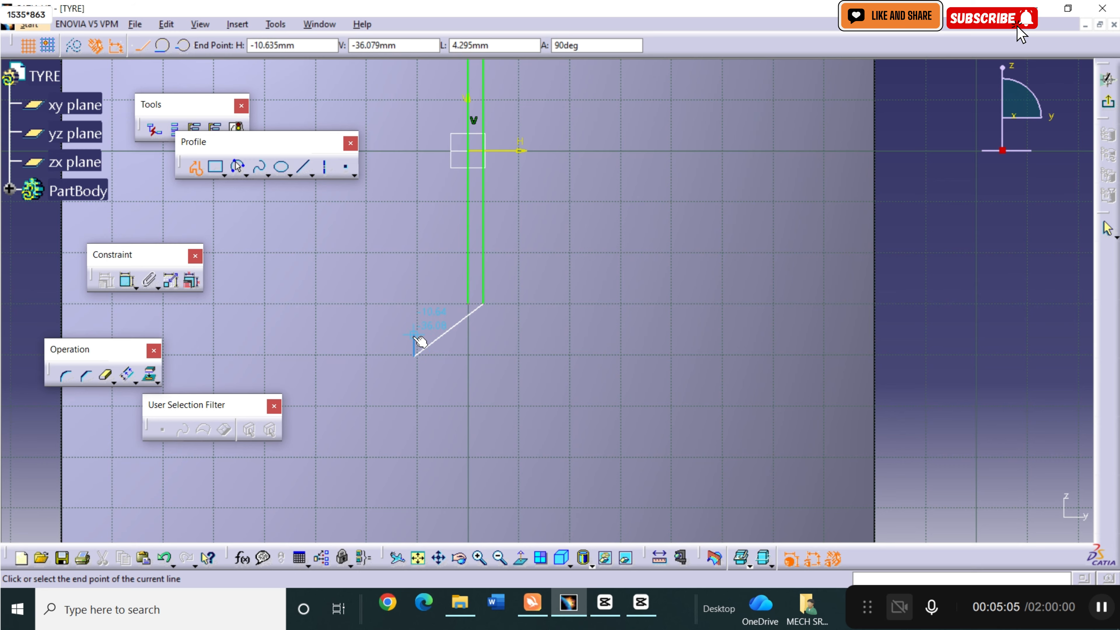
{"action": "left_click", "coordinate": [414, 334]}
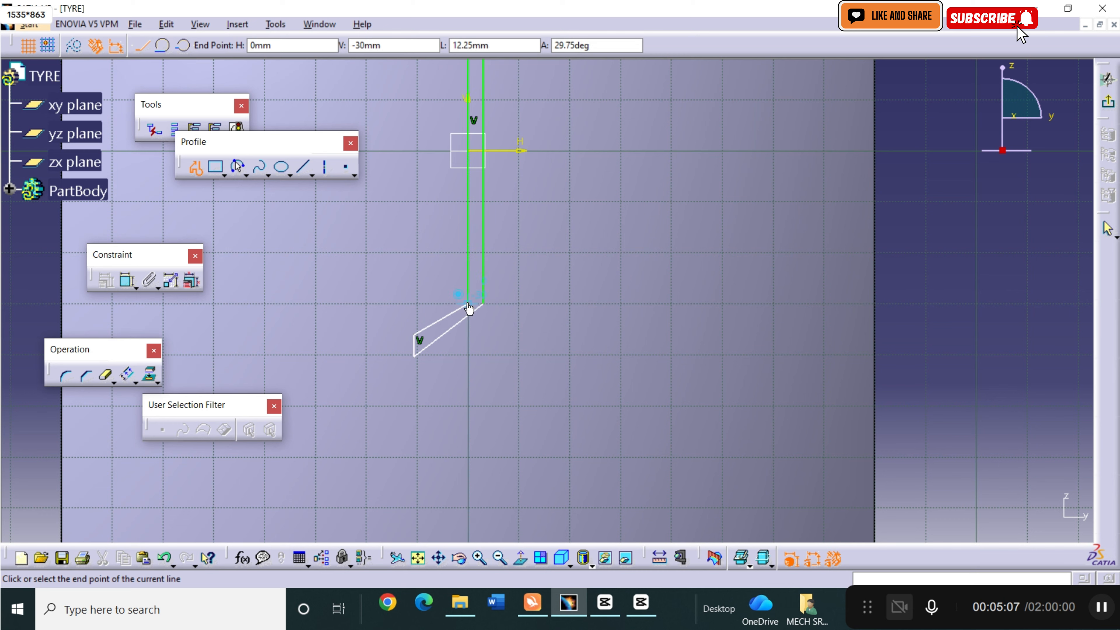
{"action": "left_click", "coordinate": [469, 304]}
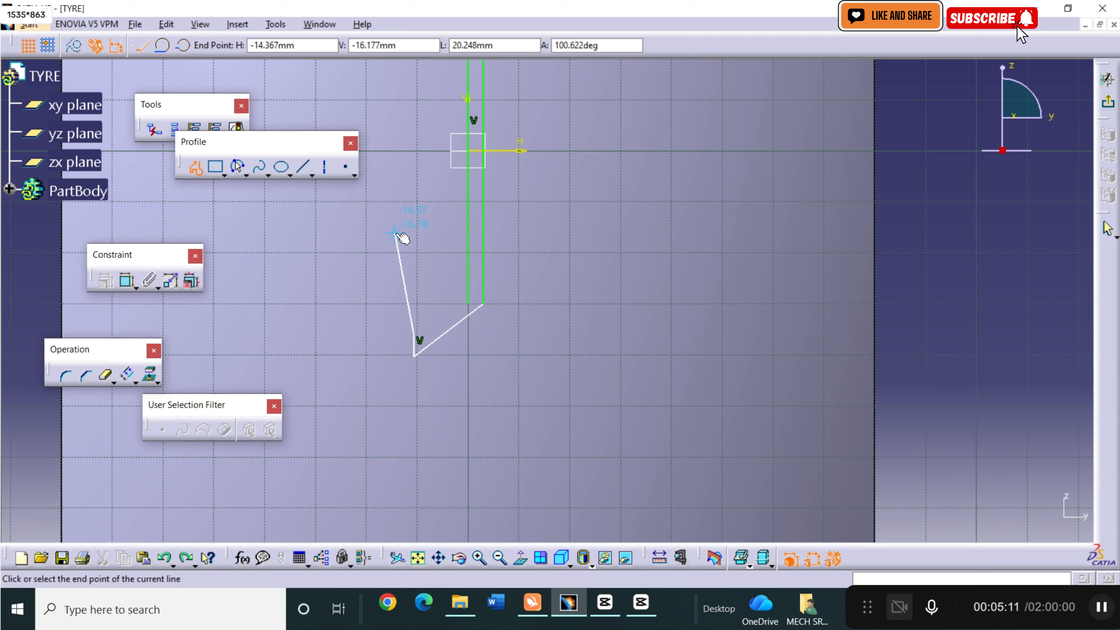
{"action": "key", "text": "ctrl+z"}
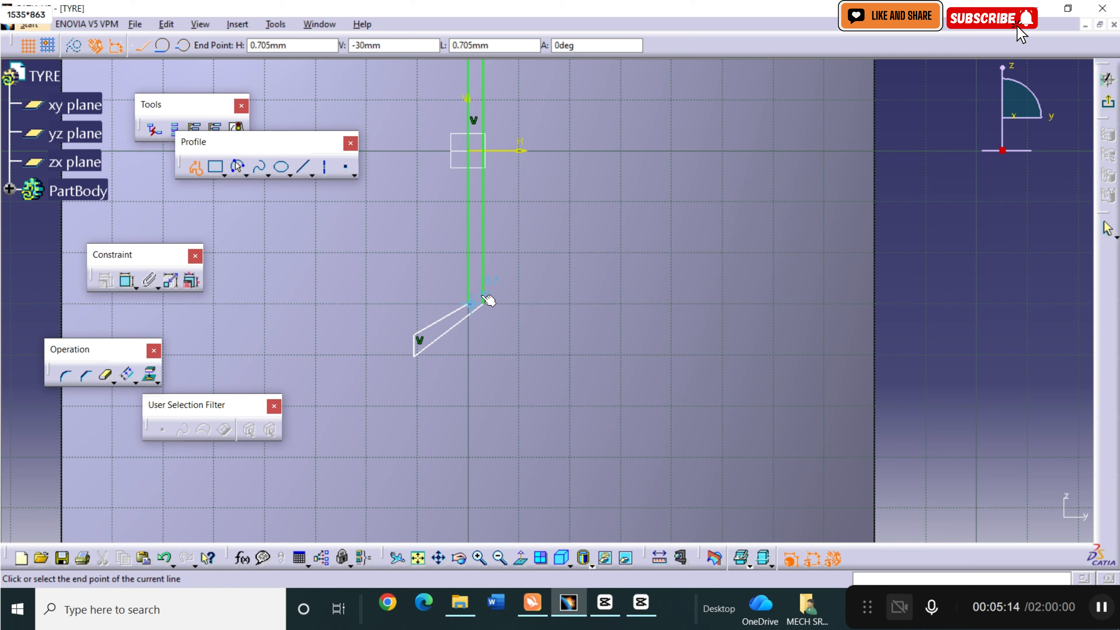
{"action": "left_click", "coordinate": [468, 303]}
{"action": "key", "text": "Escape"}
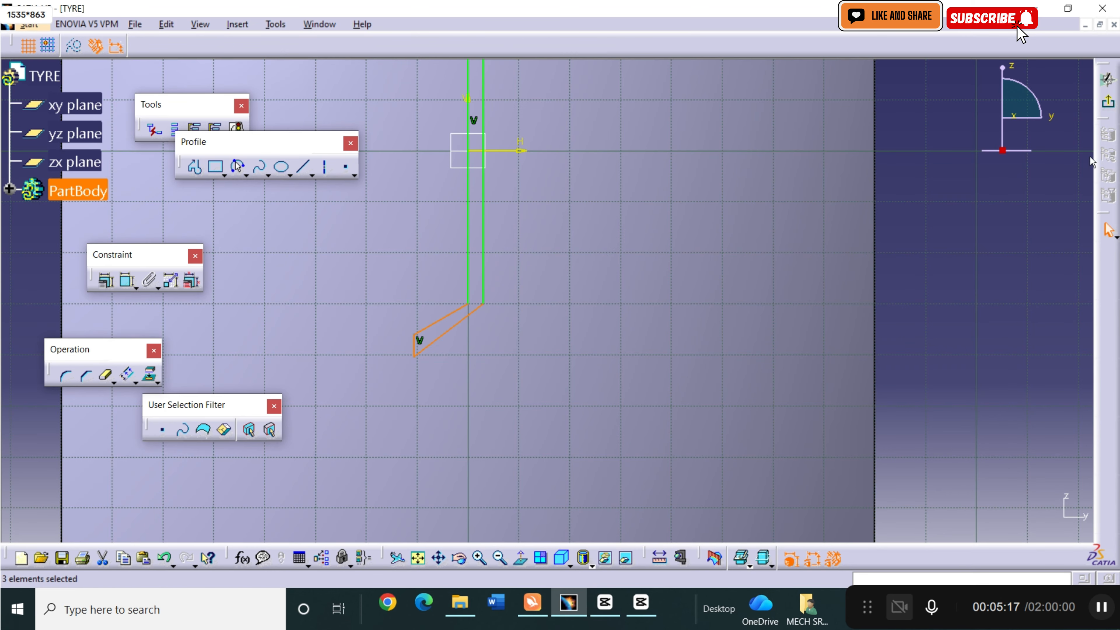
Finish the tread sketch and cut its profile into the tyre as a dimension-type pocket.
{"action": "left_click", "coordinate": [1109, 105]}
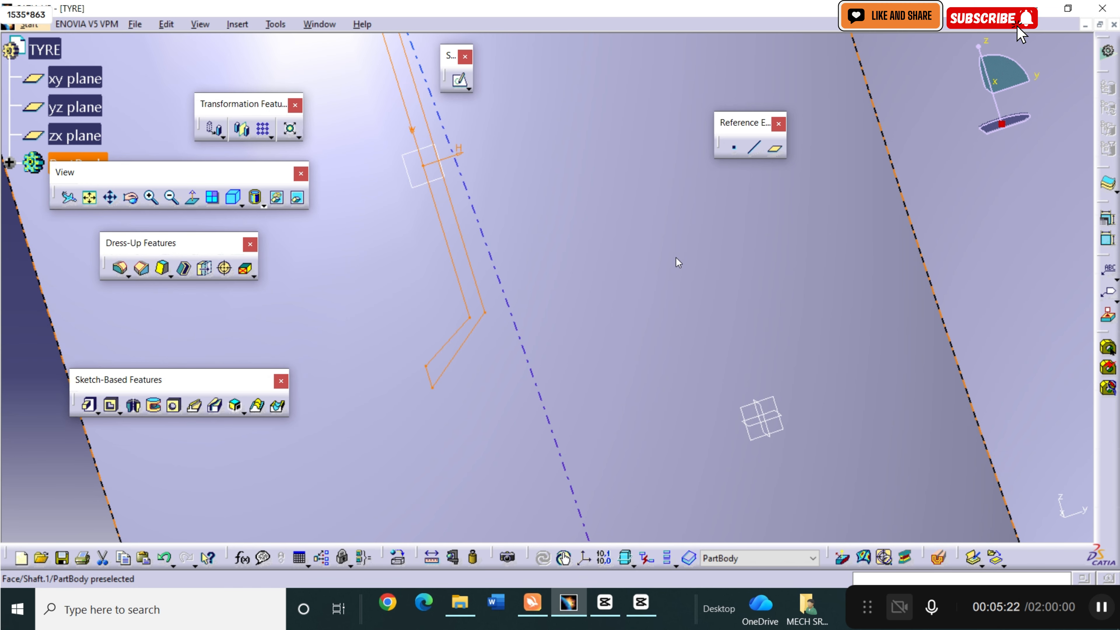
{"action": "left_click", "coordinate": [89, 197]}
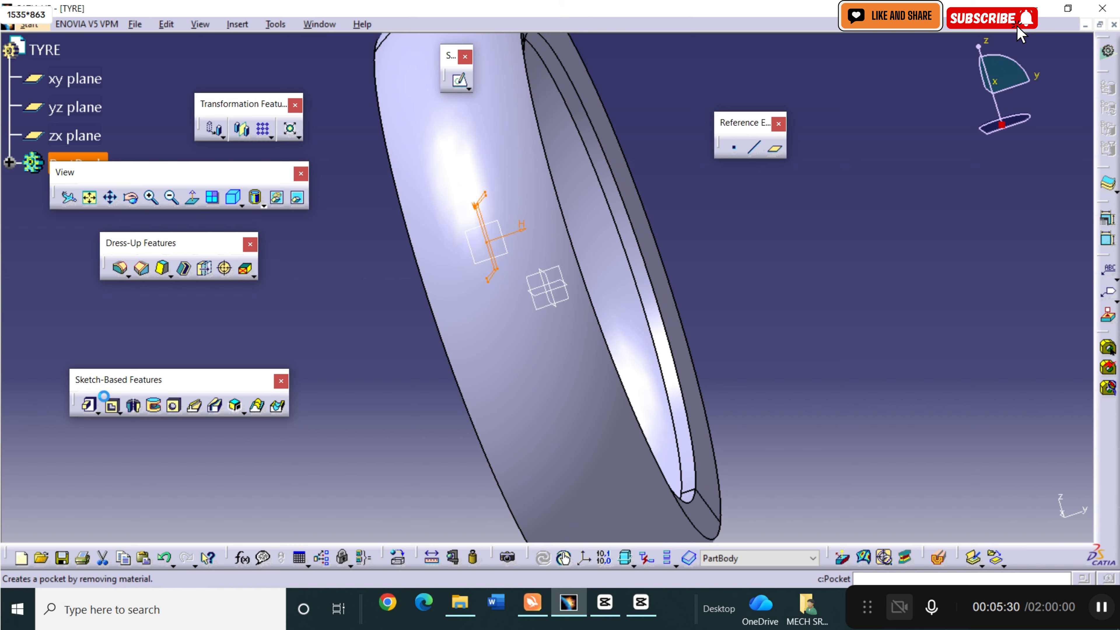
{"action": "left_click", "coordinate": [116, 406]}
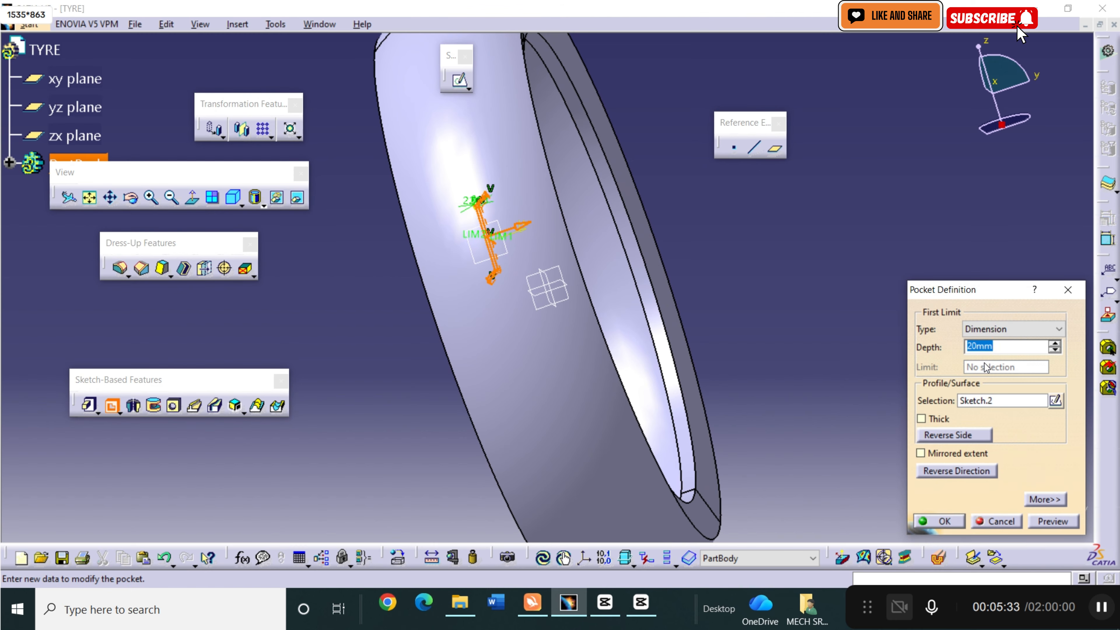
{"action": "type", "text": "0"}
{"action": "left_click", "coordinate": [939, 520]}
{"action": "type", "text": "1"}
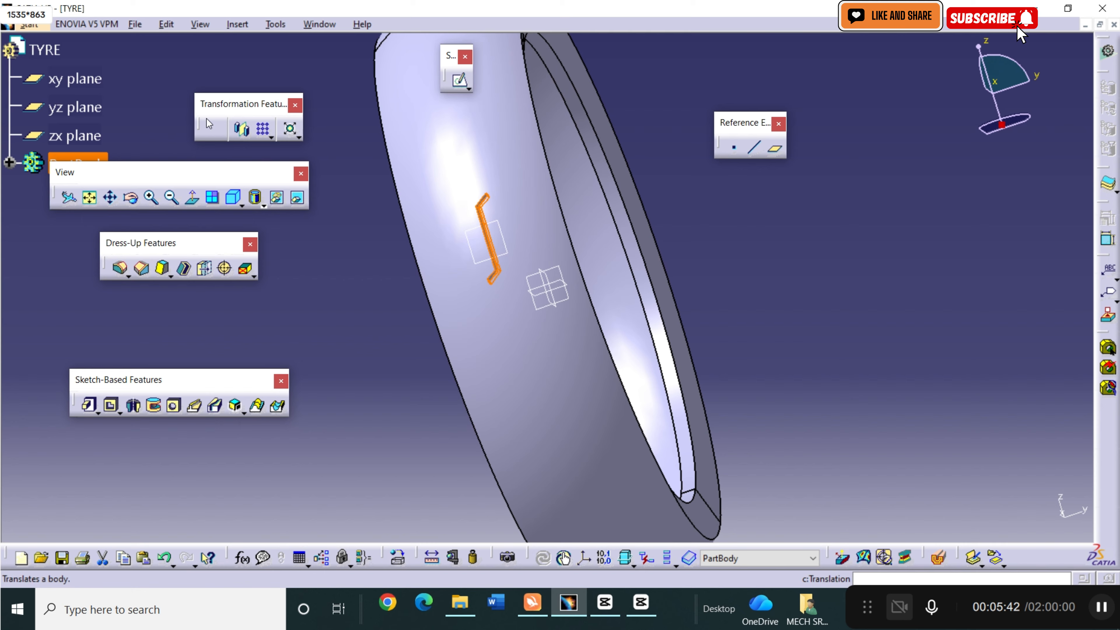
Set up a complete-crown circular pattern of the tread pocket, using the tyre's flat side face as the reference element.
{"action": "left_click", "coordinate": [272, 136]}
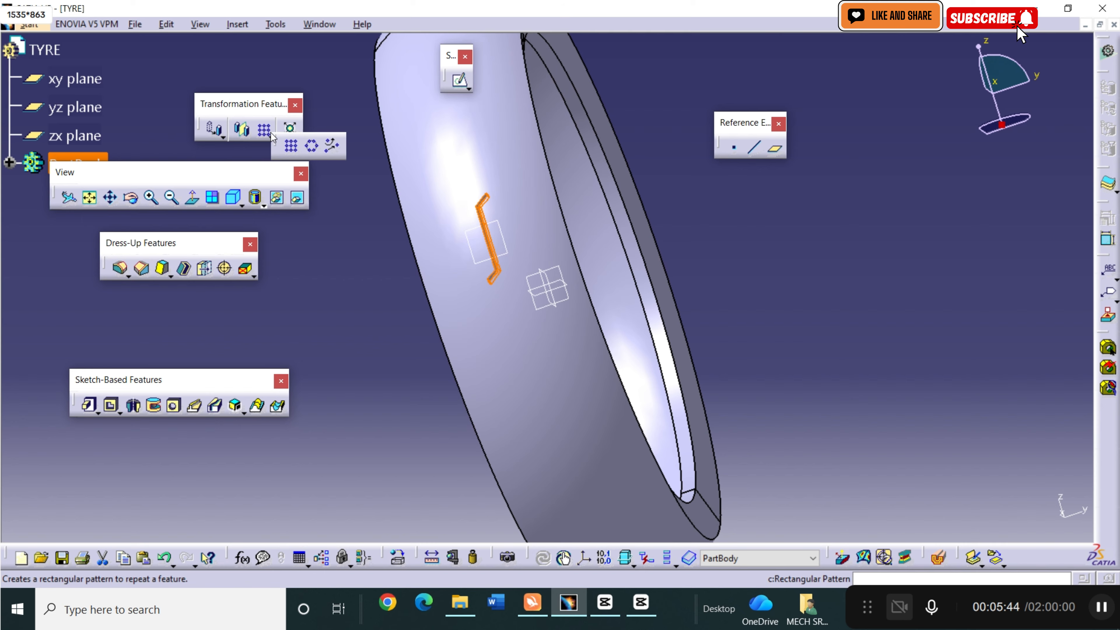
{"action": "left_click", "coordinate": [311, 147]}
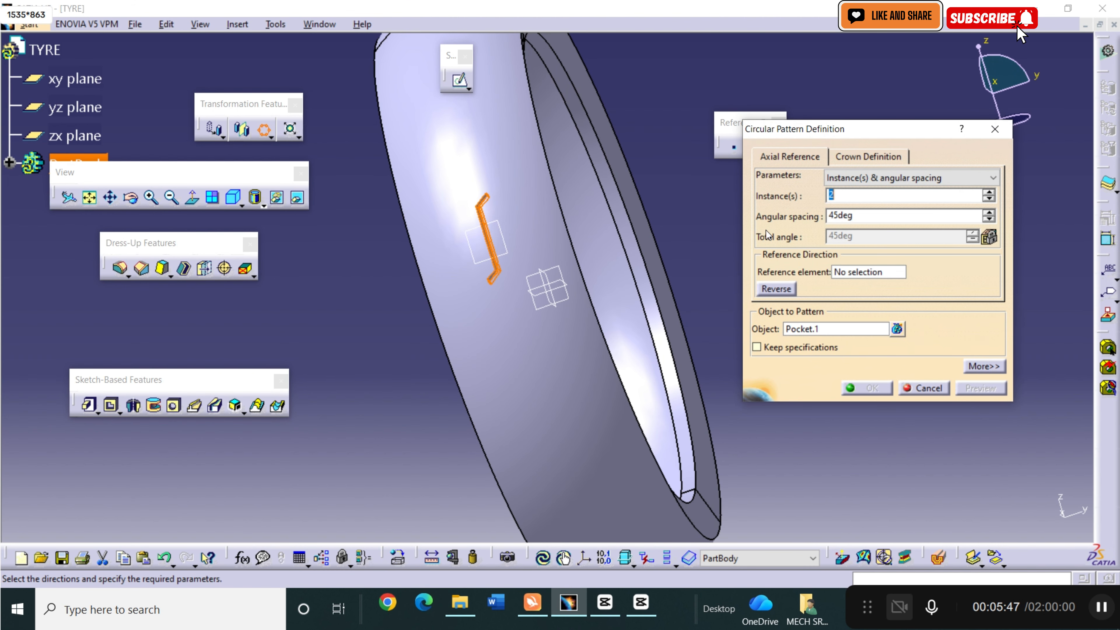
{"action": "left_click", "coordinate": [878, 178]}
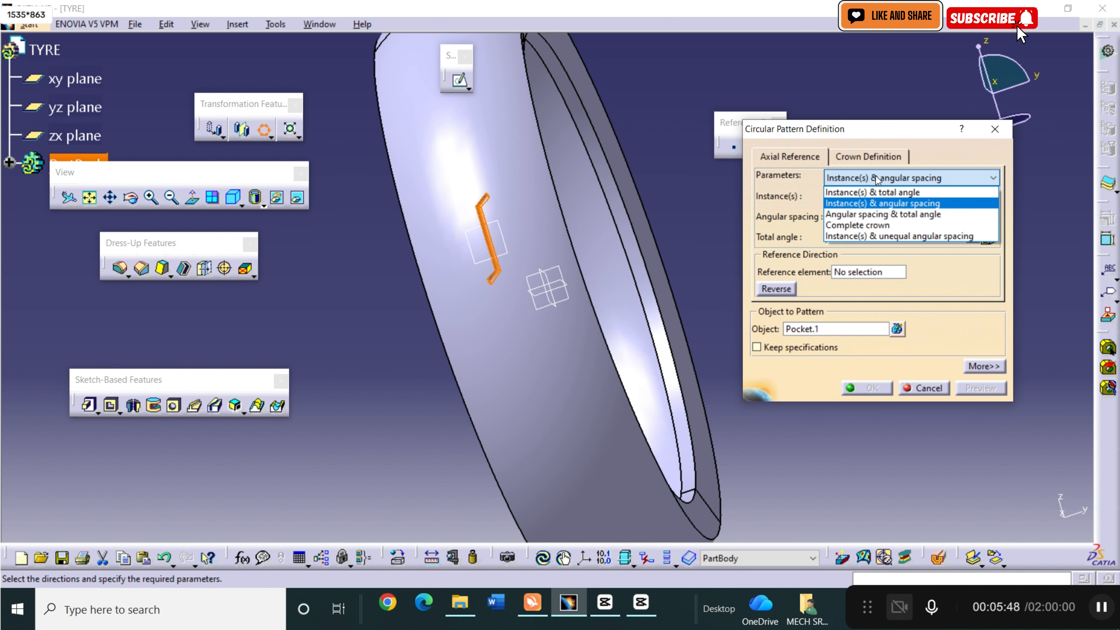
{"action": "left_click", "coordinate": [878, 225]}
{"action": "left_click", "coordinate": [863, 273]}
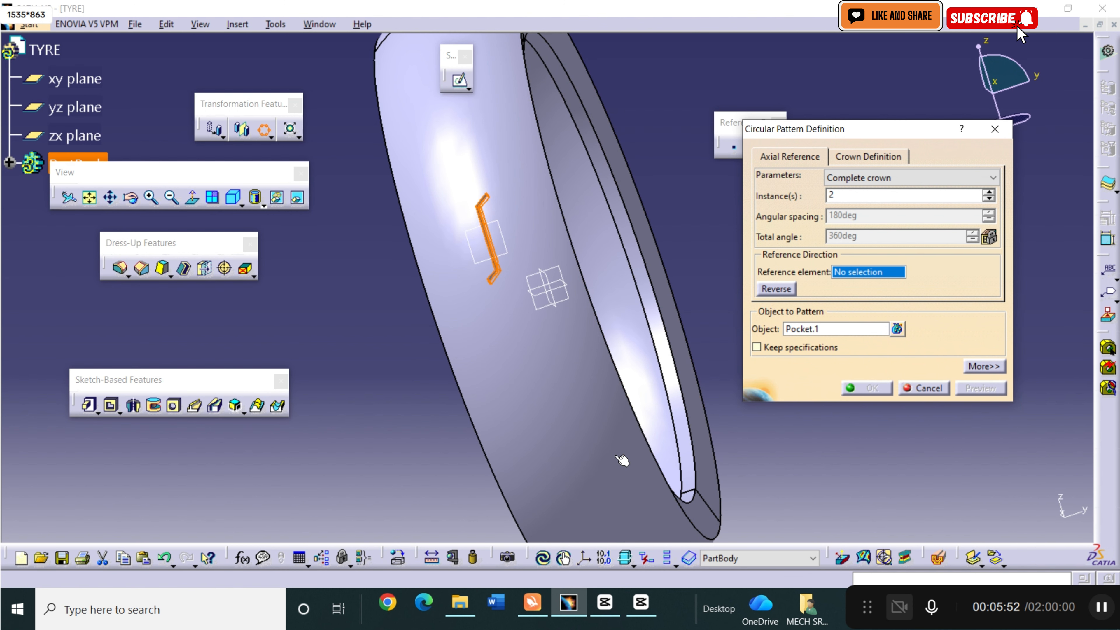
{"action": "left_click", "coordinate": [136, 197]}
{"action": "left_click_drag", "start_coordinate": [515, 224], "coordinate": [366, 260]}
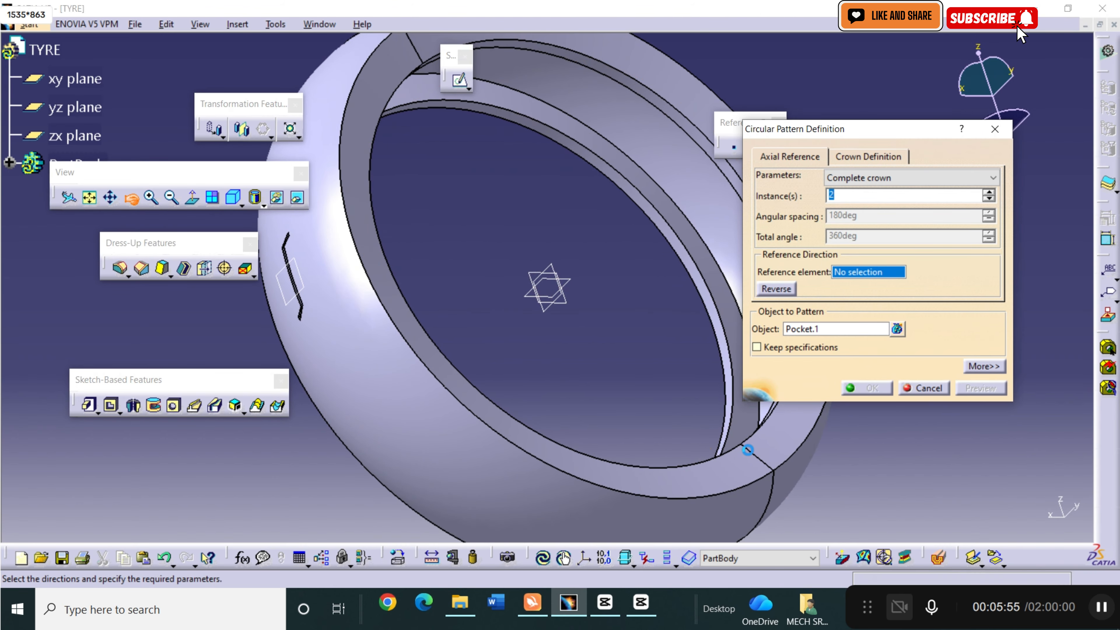
{"action": "left_click", "coordinate": [706, 476]}
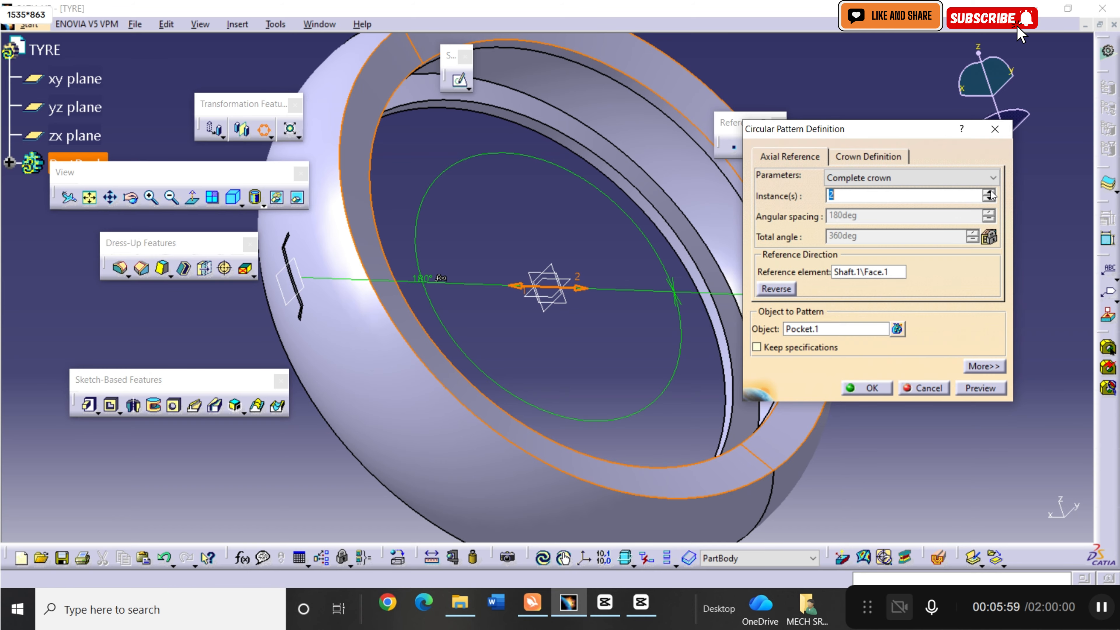
Set the circular pattern to 22 instances and create it.
{"action": "type", "text": "5"}
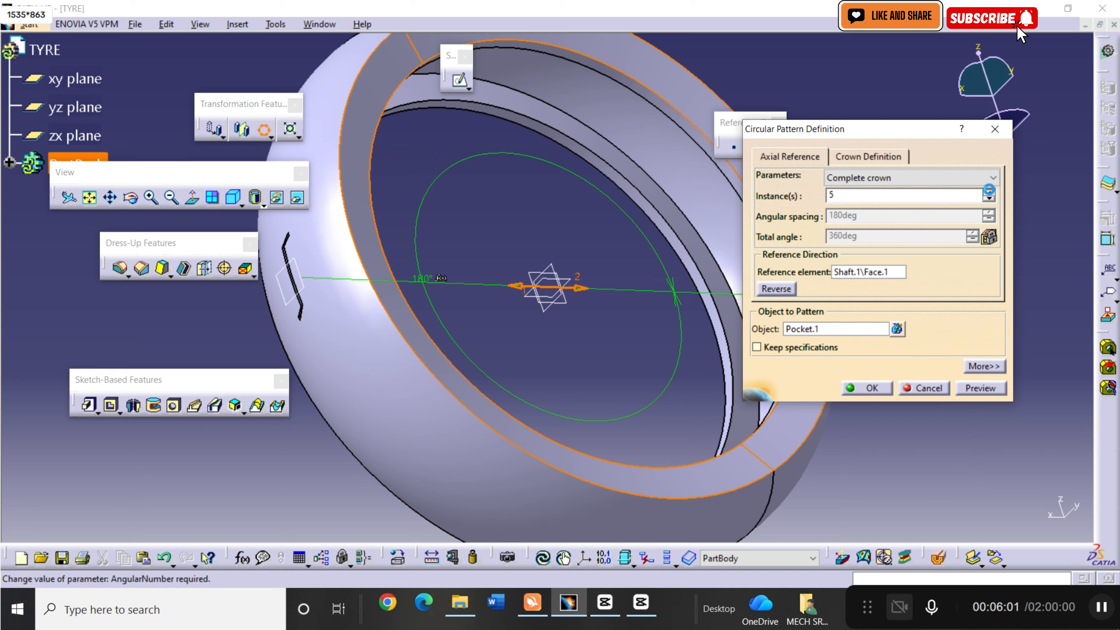
{"action": "left_click", "coordinate": [989, 191]}
{"action": "left_click", "coordinate": [989, 191]}
{"action": "left_click", "coordinate": [989, 190]}
{"action": "left_click", "coordinate": [989, 191]}
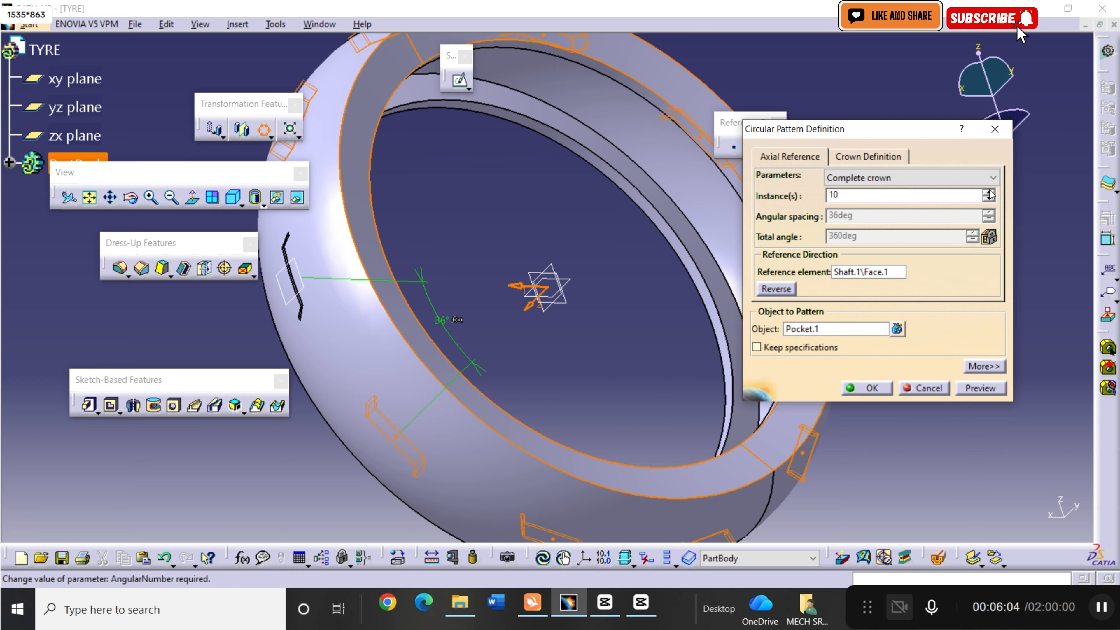
{"action": "left_click", "coordinate": [990, 192]}
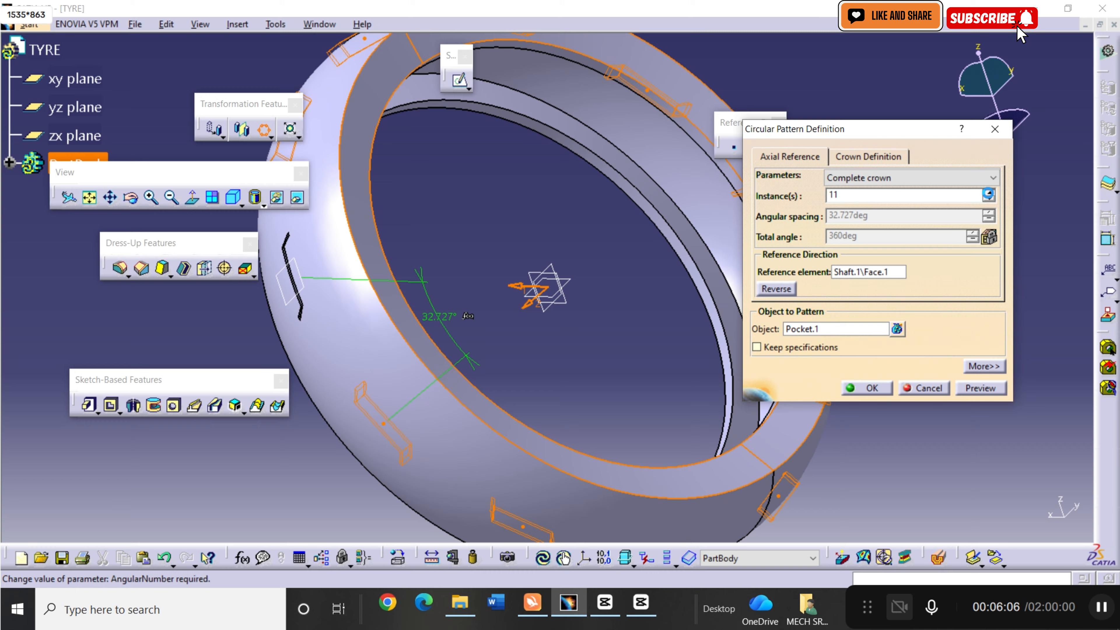
{"action": "left_click", "coordinate": [989, 192]}
{"action": "left_click", "coordinate": [988, 192]}
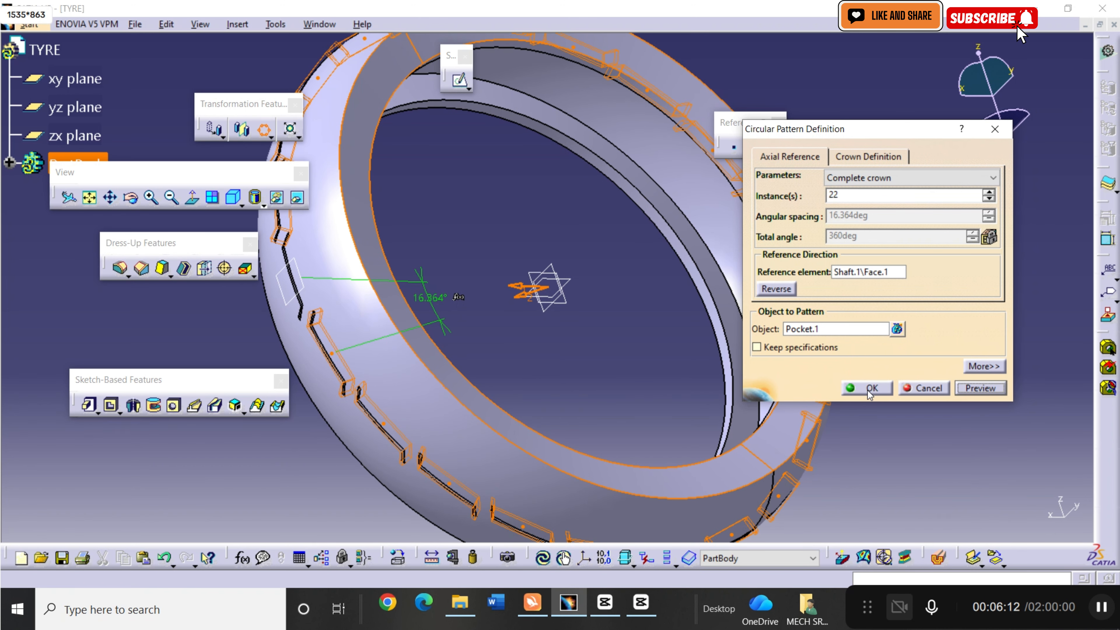
{"action": "left_click", "coordinate": [845, 392]}
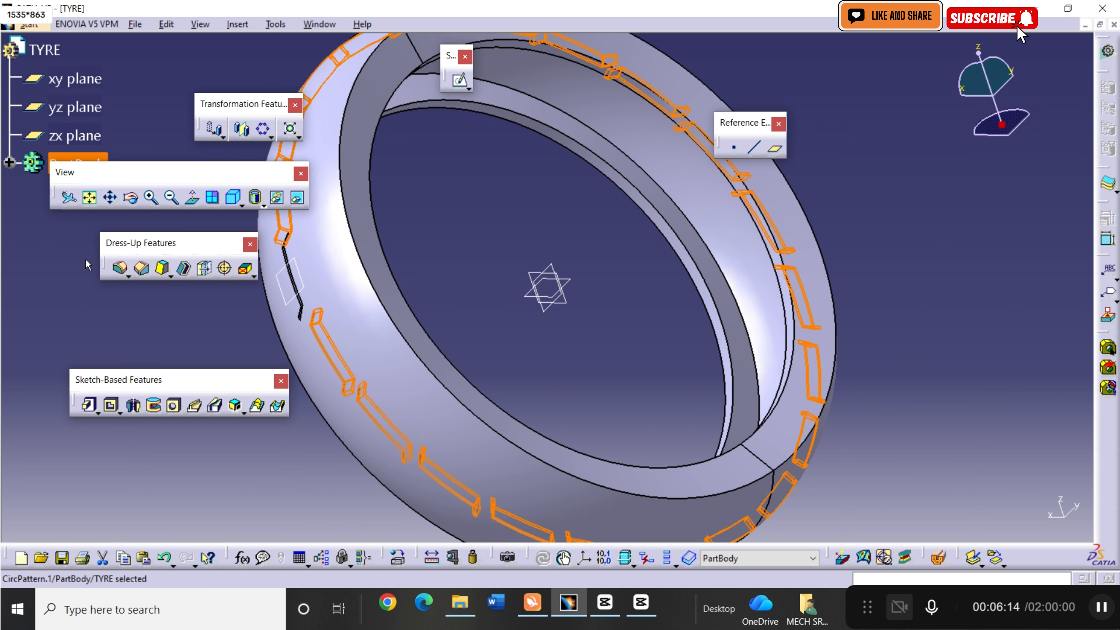
Start a new sketch on the 330 mm offset plane in front of the patterned tread grooves.
{"action": "left_click", "coordinate": [146, 202]}
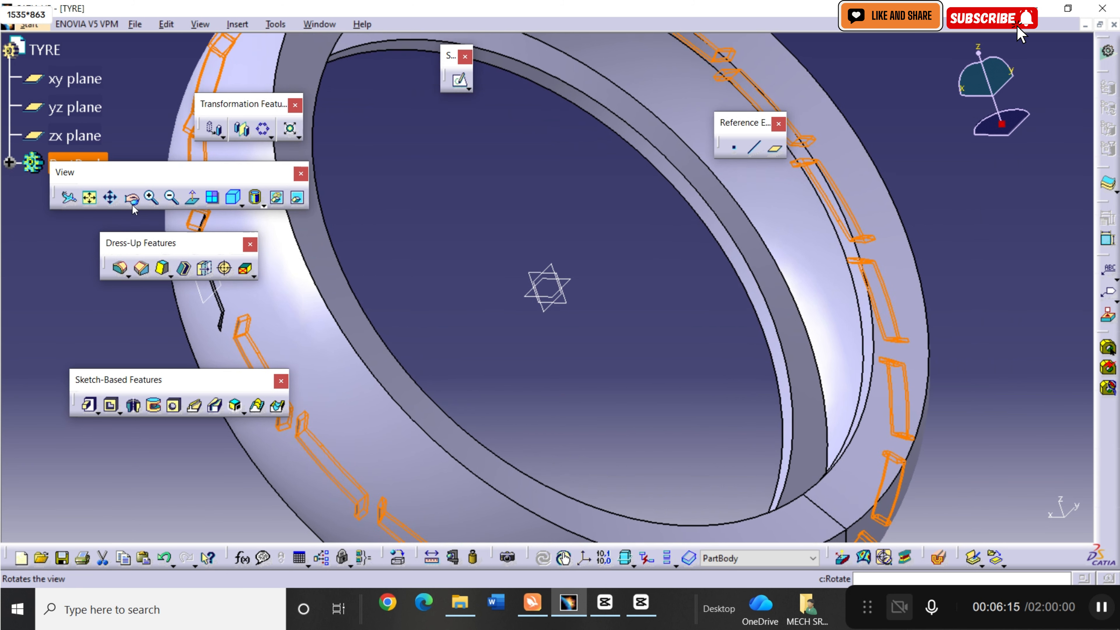
{"action": "left_click", "coordinate": [138, 203]}
{"action": "left_click_drag", "start_coordinate": [304, 247], "coordinate": [633, 259]}
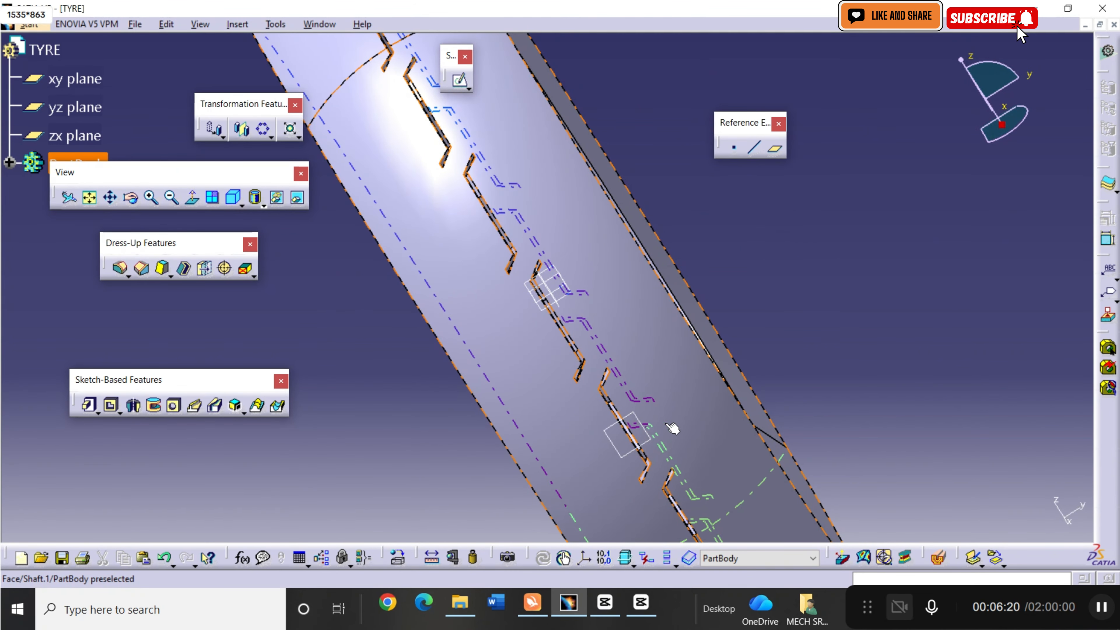
{"action": "left_click", "coordinate": [620, 452]}
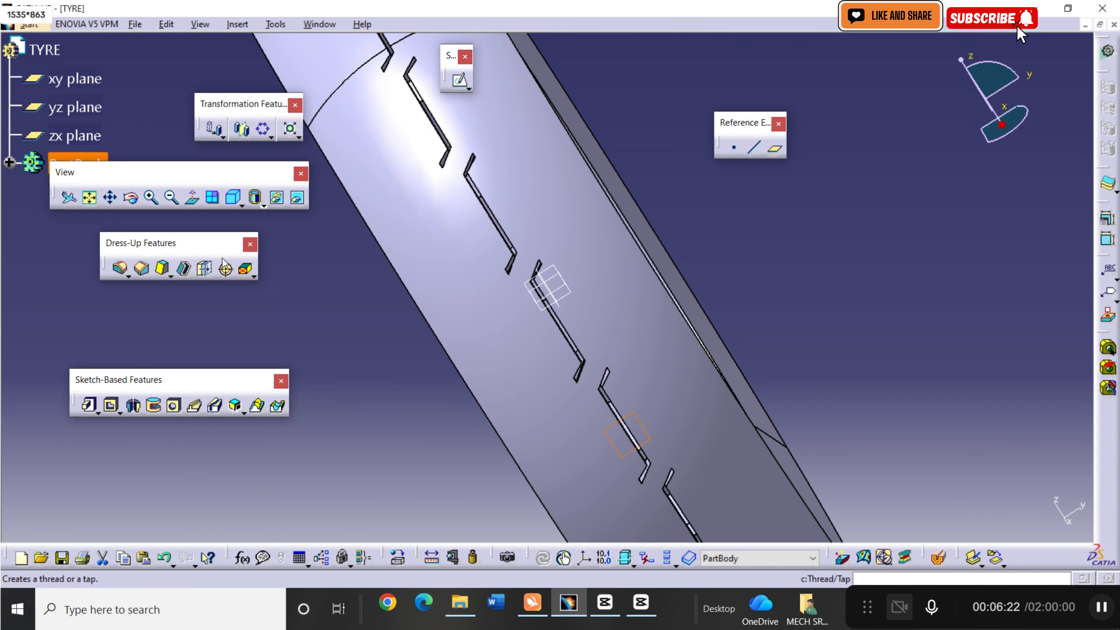
{"action": "left_click", "coordinate": [458, 83]}
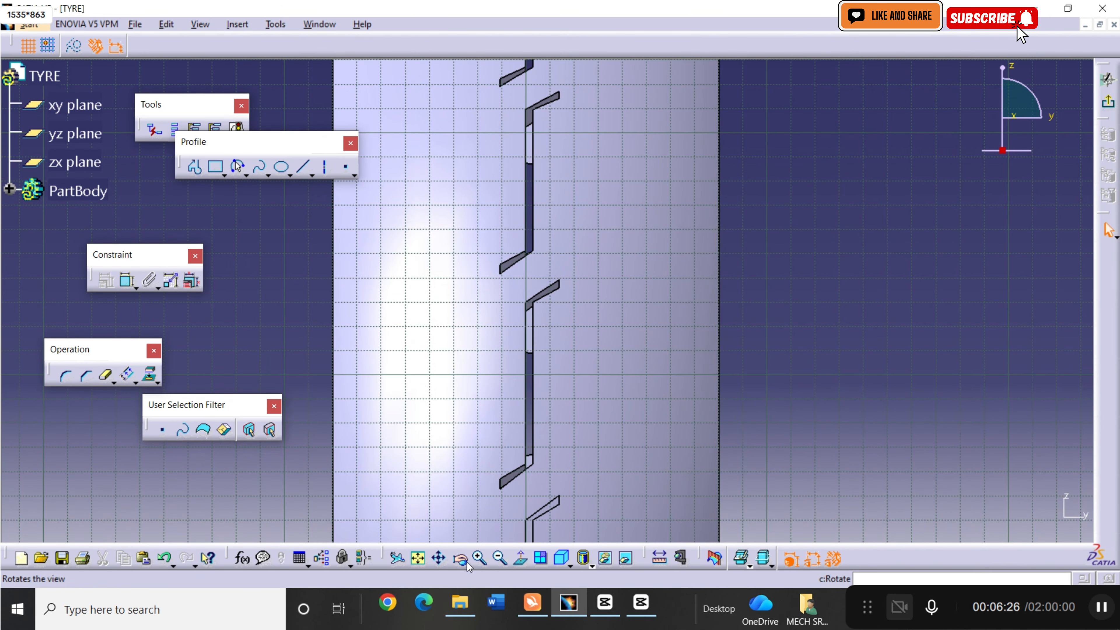
Draw a four-point S-shaped spline on the right half of the tread, from about (14, 0) mm to about (65, 40) mm.
{"action": "left_click", "coordinate": [480, 559]}
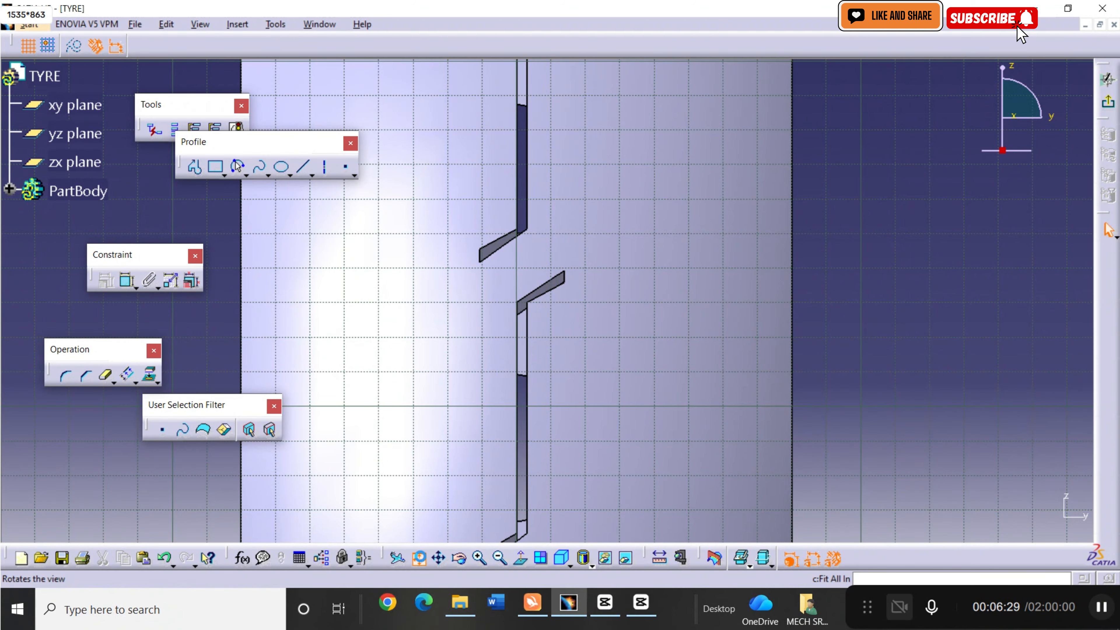
{"action": "left_click", "coordinate": [418, 559]}
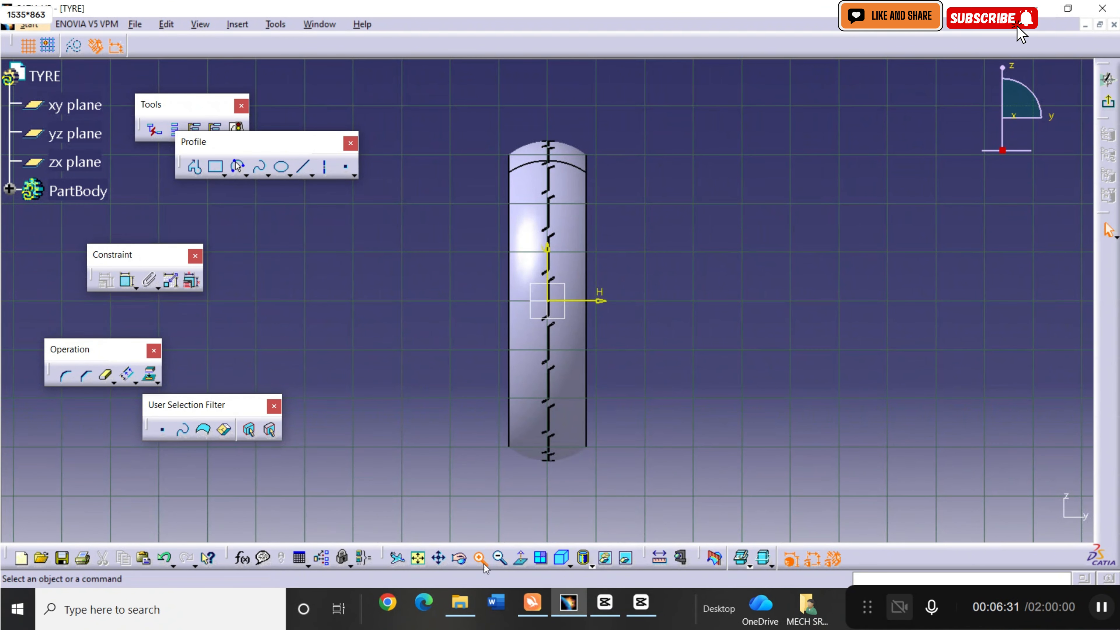
{"action": "left_click", "coordinate": [479, 558]}
{"action": "left_click", "coordinate": [480, 559]}
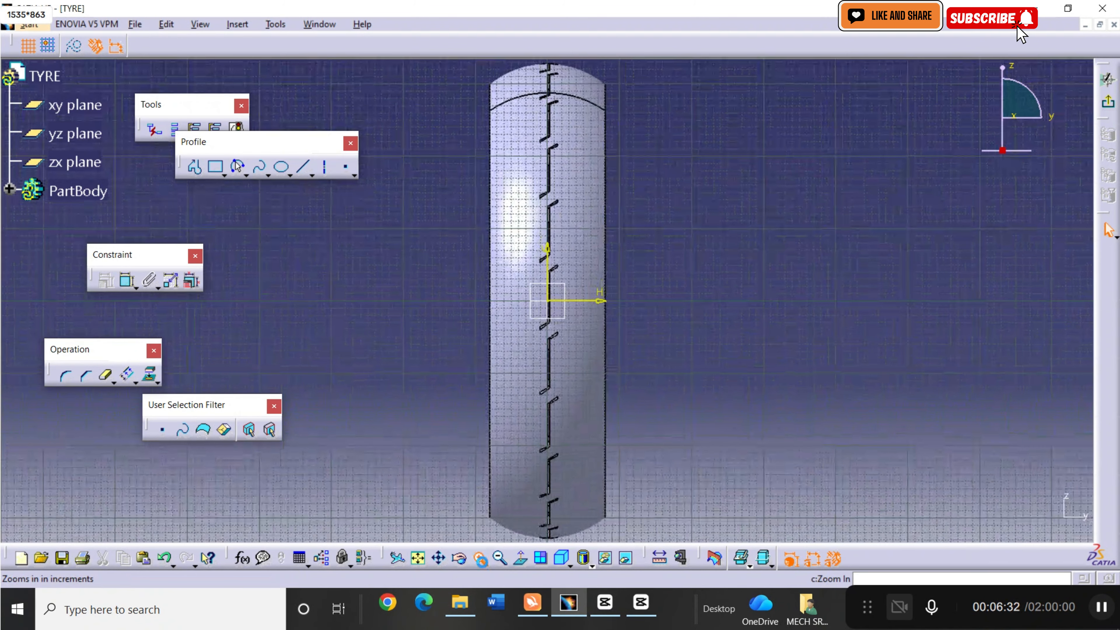
{"action": "left_click", "coordinate": [480, 559]}
{"action": "left_click", "coordinate": [480, 559]}
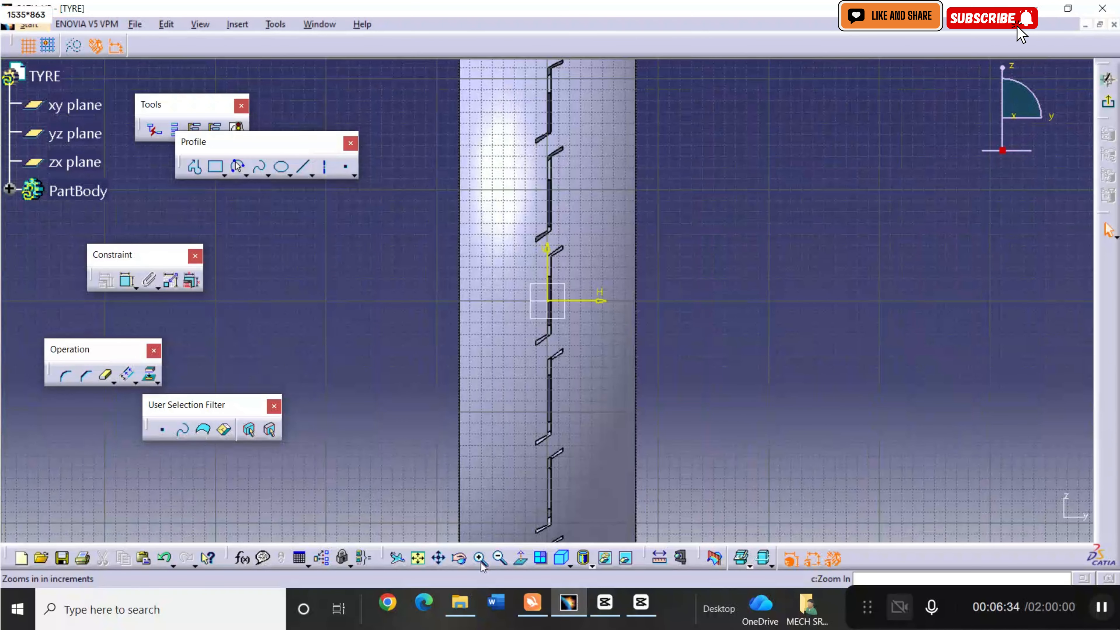
{"action": "left_click", "coordinate": [480, 559]}
{"action": "left_click", "coordinate": [480, 558]}
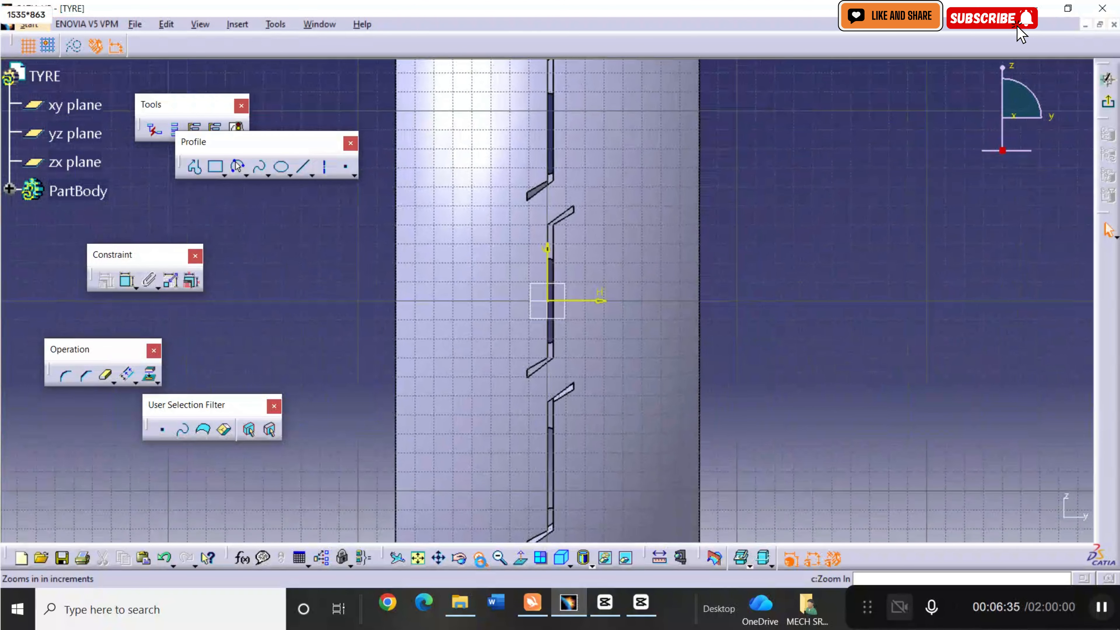
{"action": "left_click", "coordinate": [480, 558]}
{"action": "left_click", "coordinate": [480, 559]}
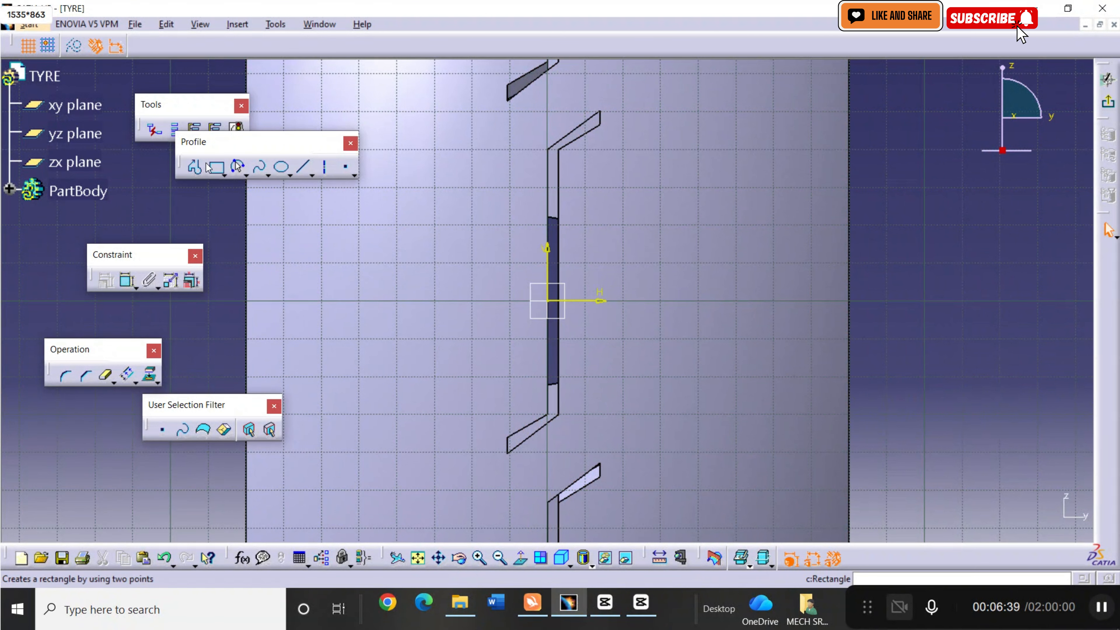
{"action": "left_click", "coordinate": [261, 170]}
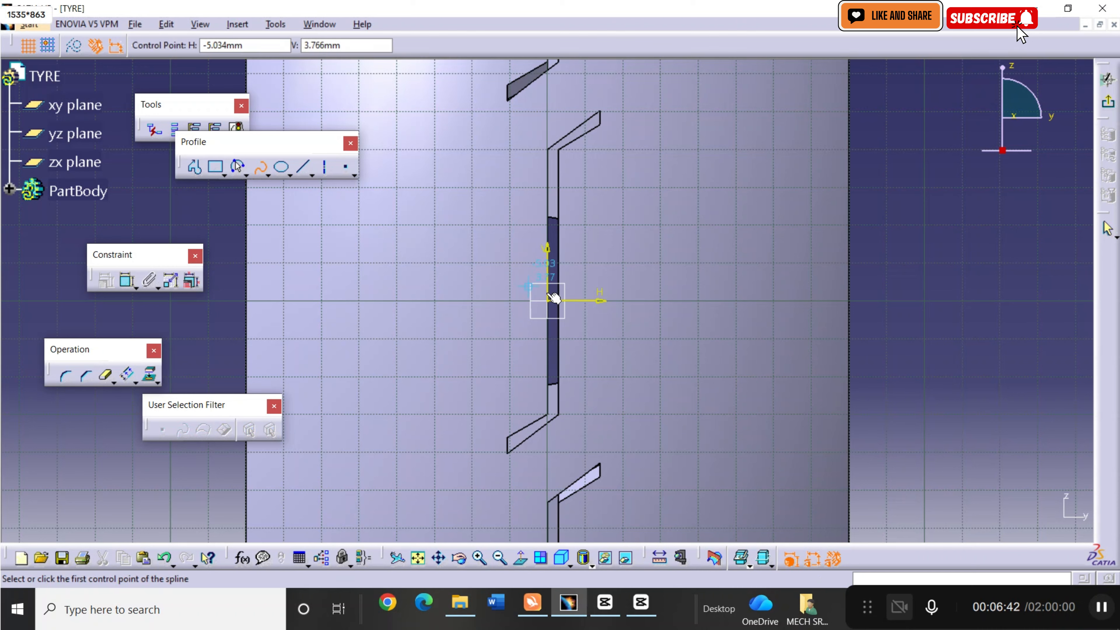
{"action": "left_click", "coordinate": [600, 300]}
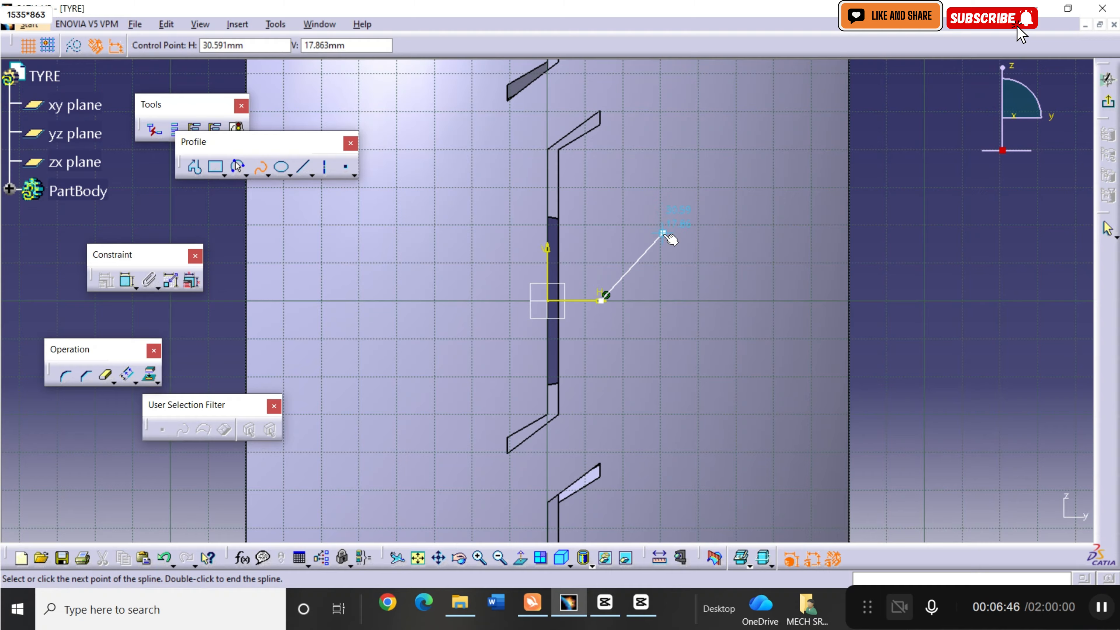
{"action": "left_click", "coordinate": [660, 228]}
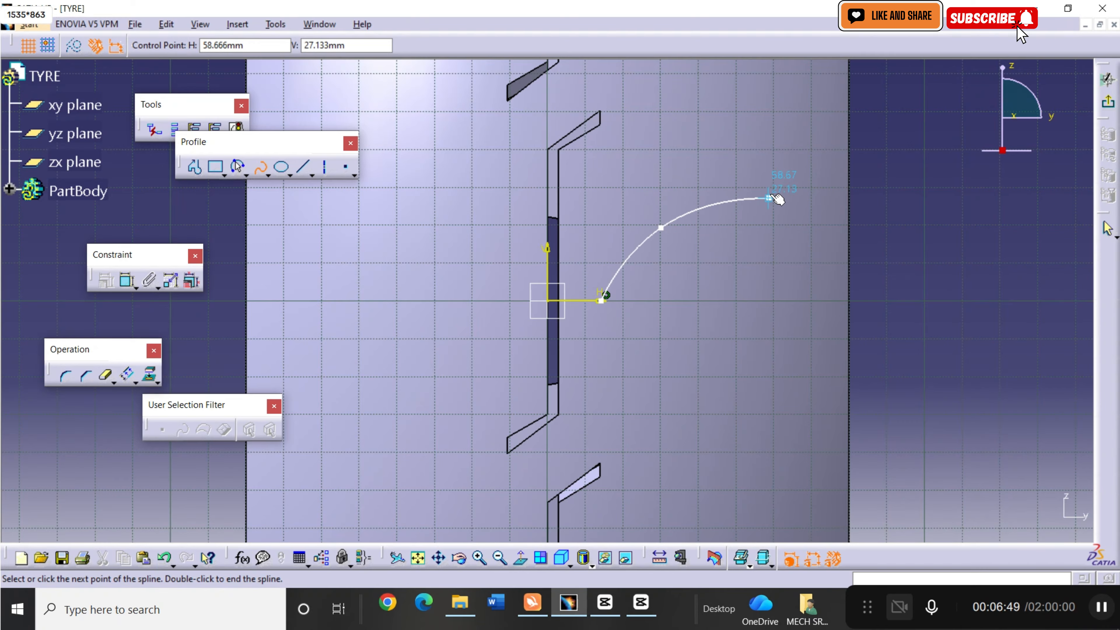
{"action": "left_click", "coordinate": [772, 192]}
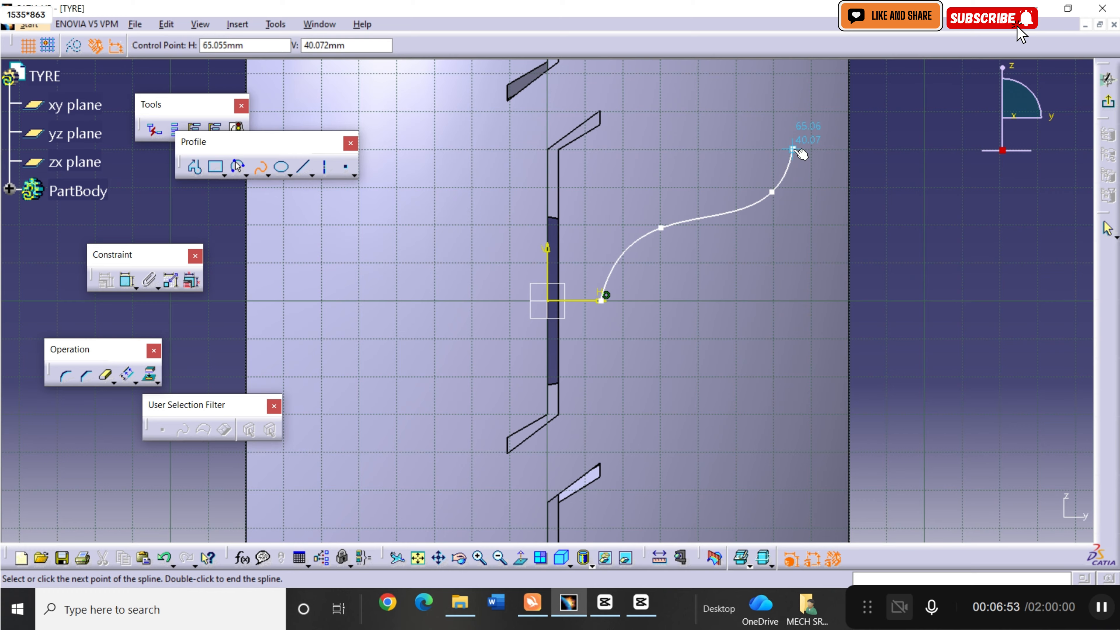
{"action": "left_click", "coordinate": [793, 149]}
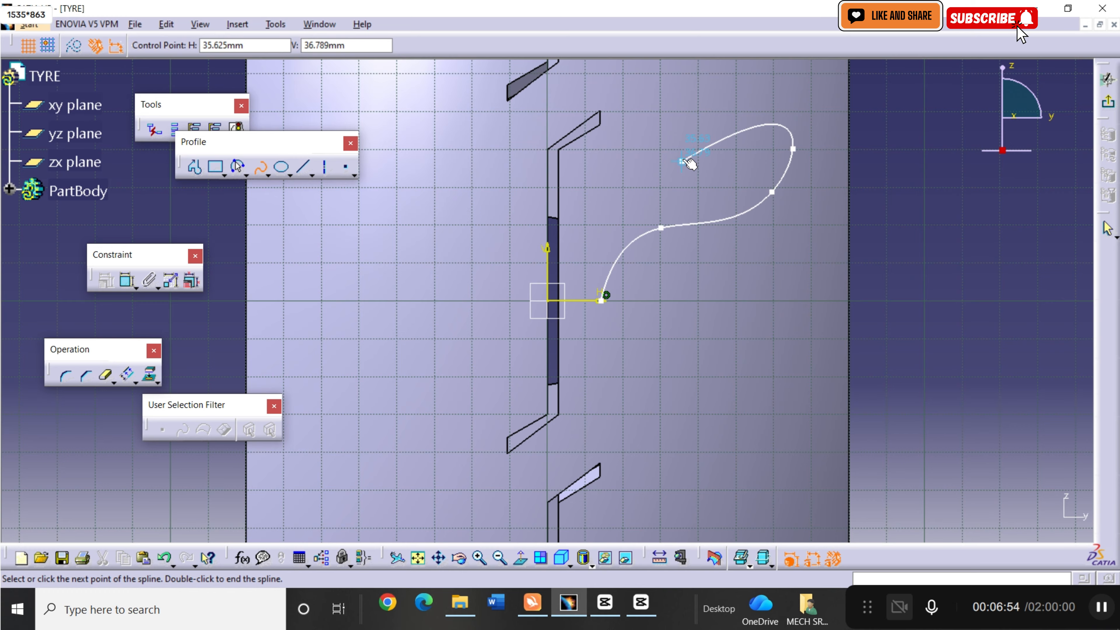
{"action": "key", "text": "Escape"}
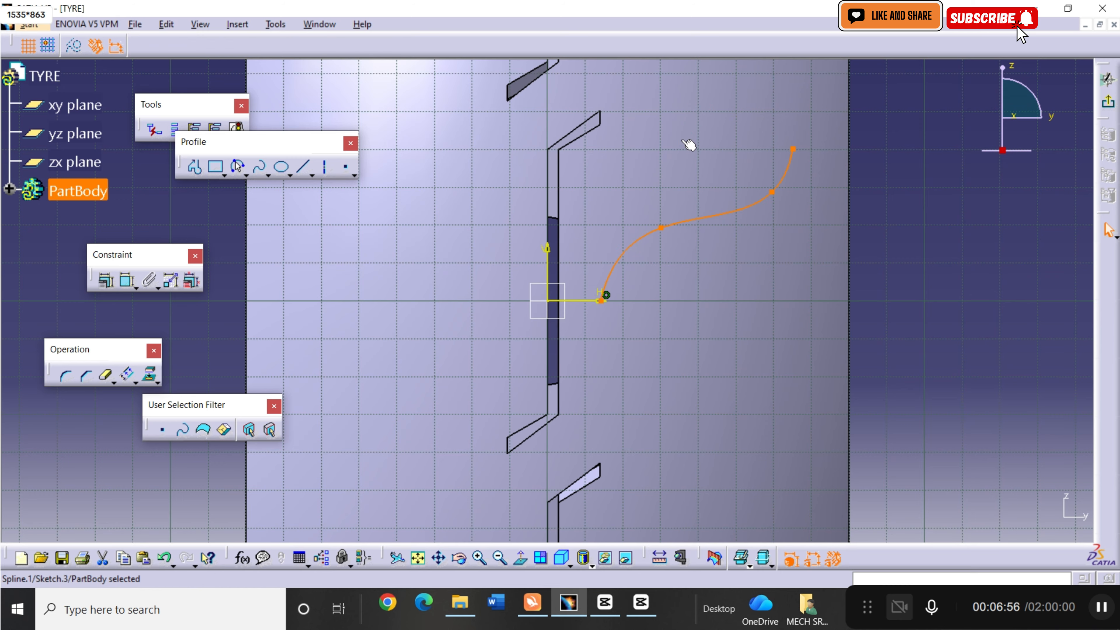
{"action": "left_click", "coordinate": [262, 168]}
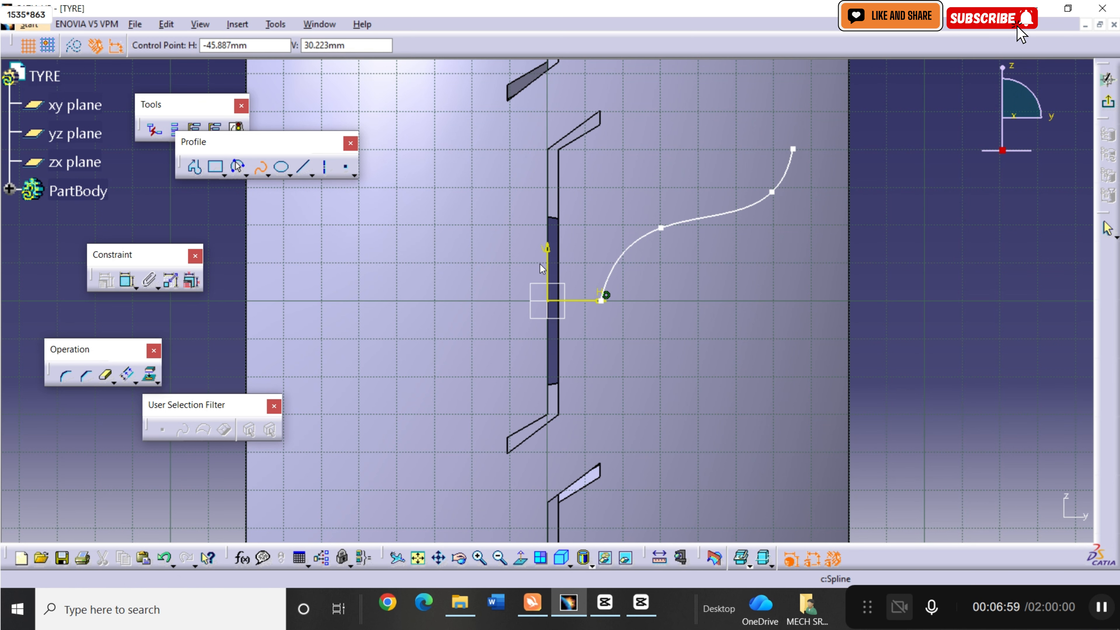
{"action": "left_click", "coordinate": [601, 301]}
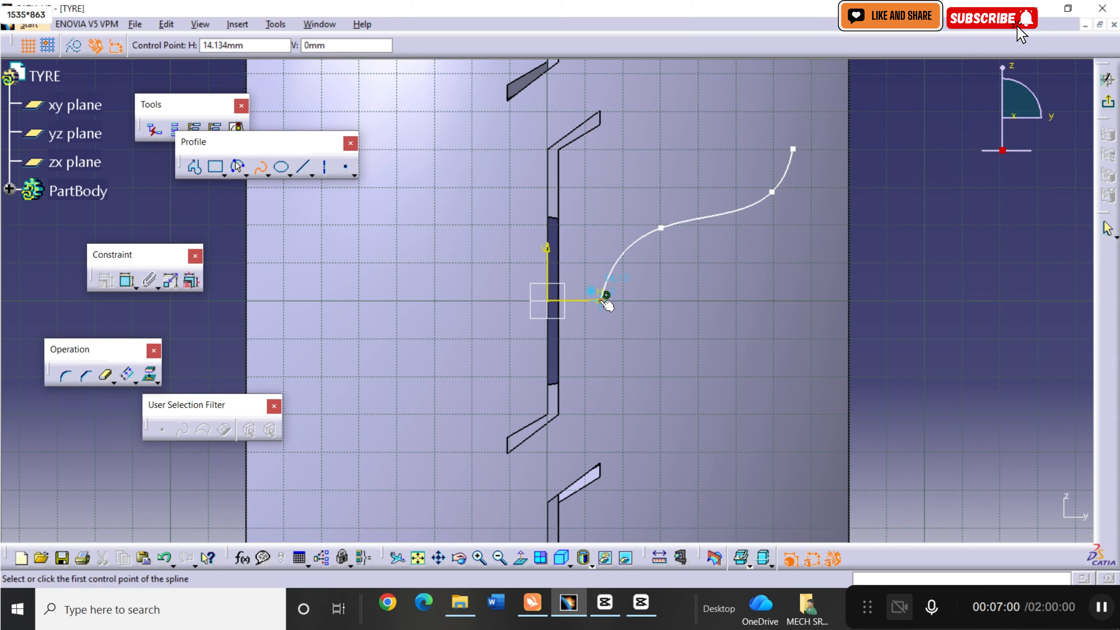
{"action": "left_click", "coordinate": [602, 302]}
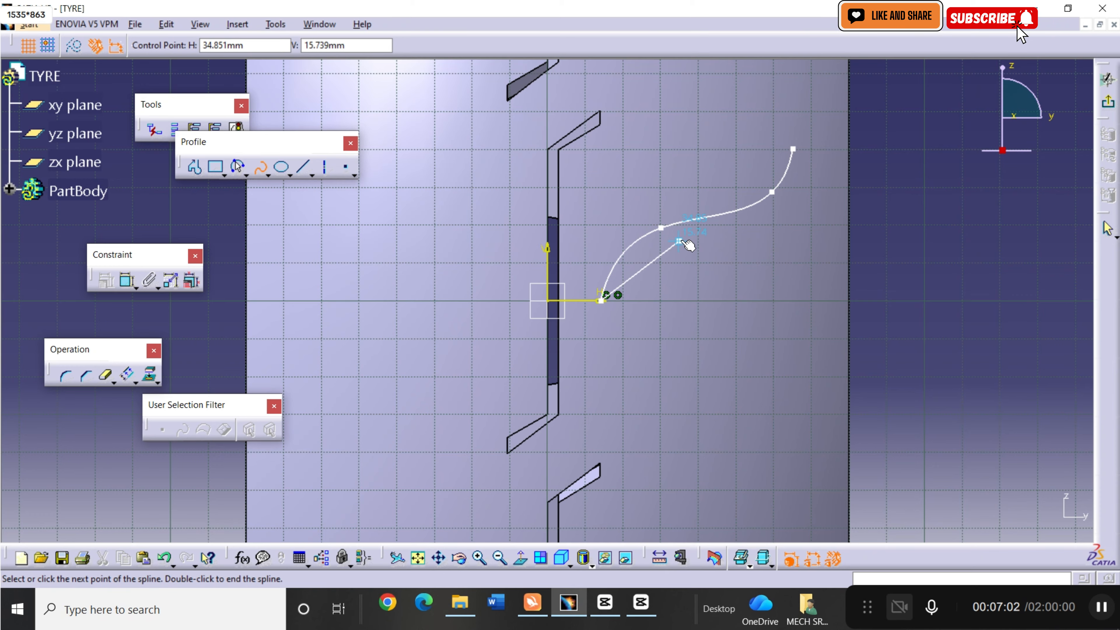
{"action": "left_click", "coordinate": [679, 241]}
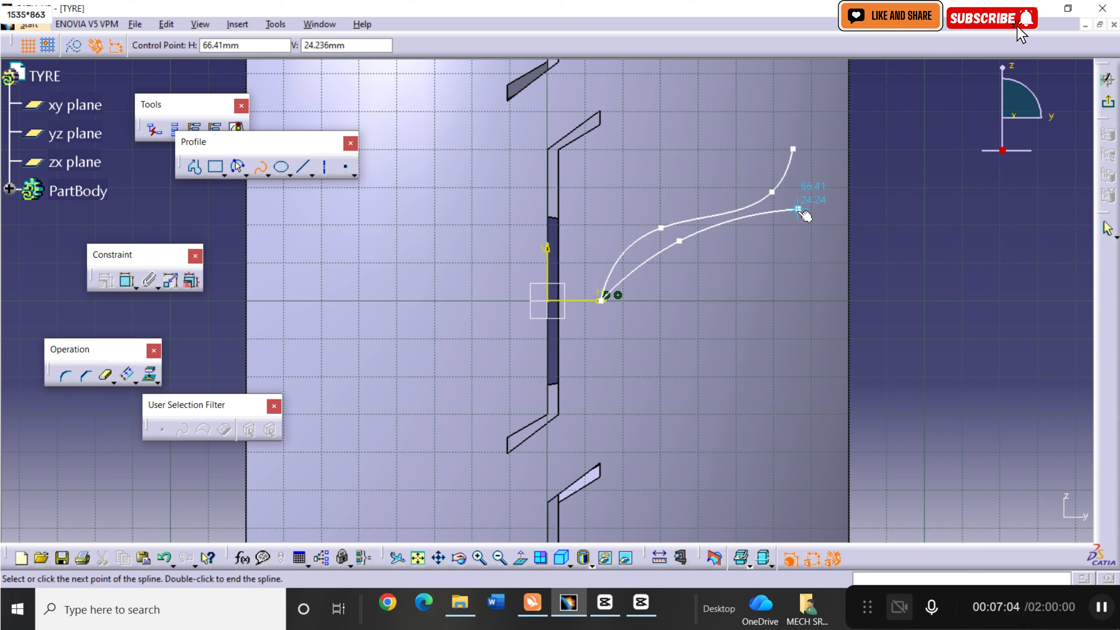
{"action": "left_click", "coordinate": [798, 209]}
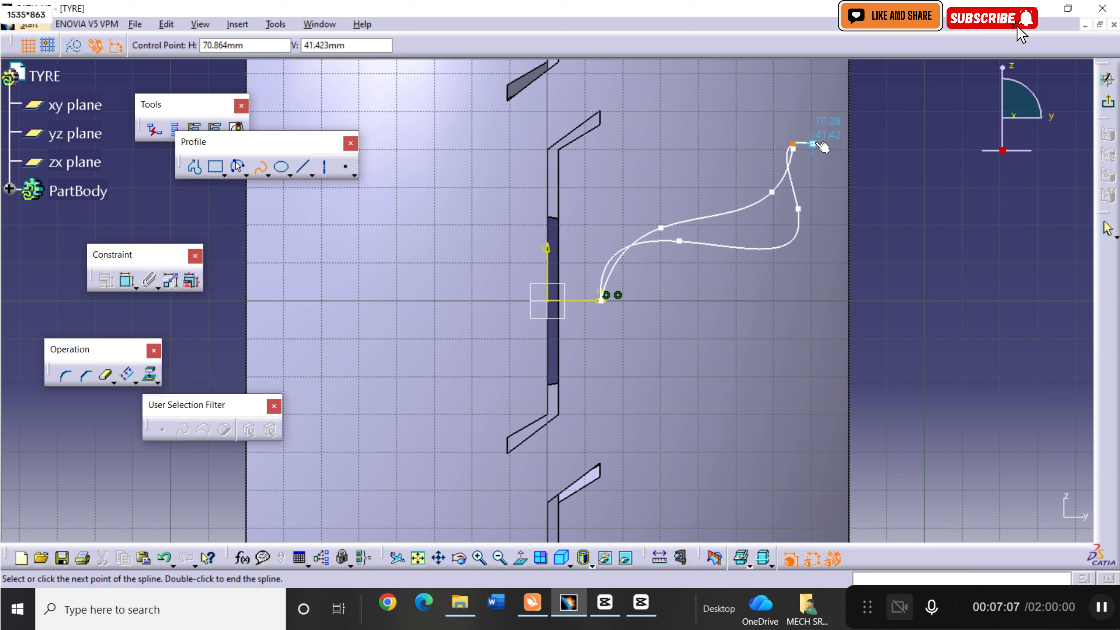
{"action": "left_click", "coordinate": [793, 145]}
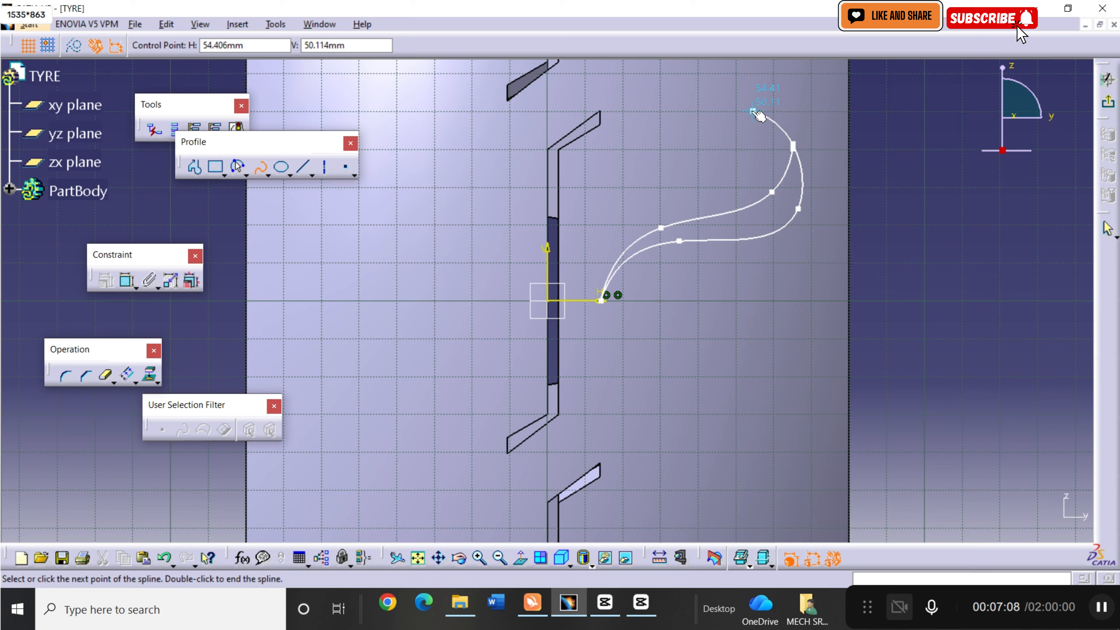
{"action": "key", "text": "Escape"}
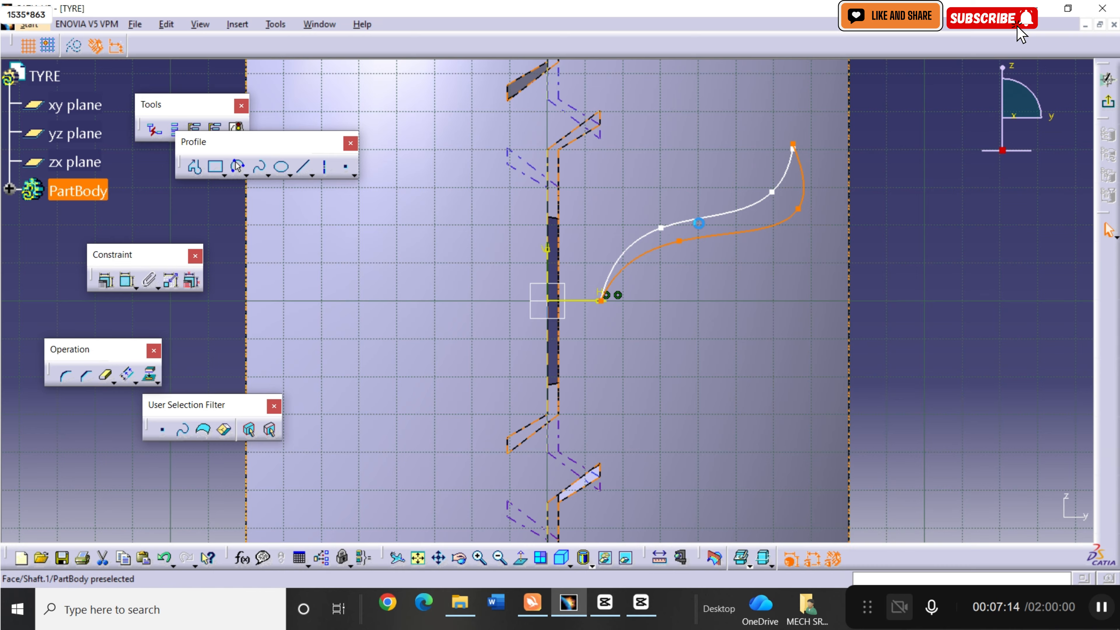
{"action": "key", "text": "ctrl+z"}
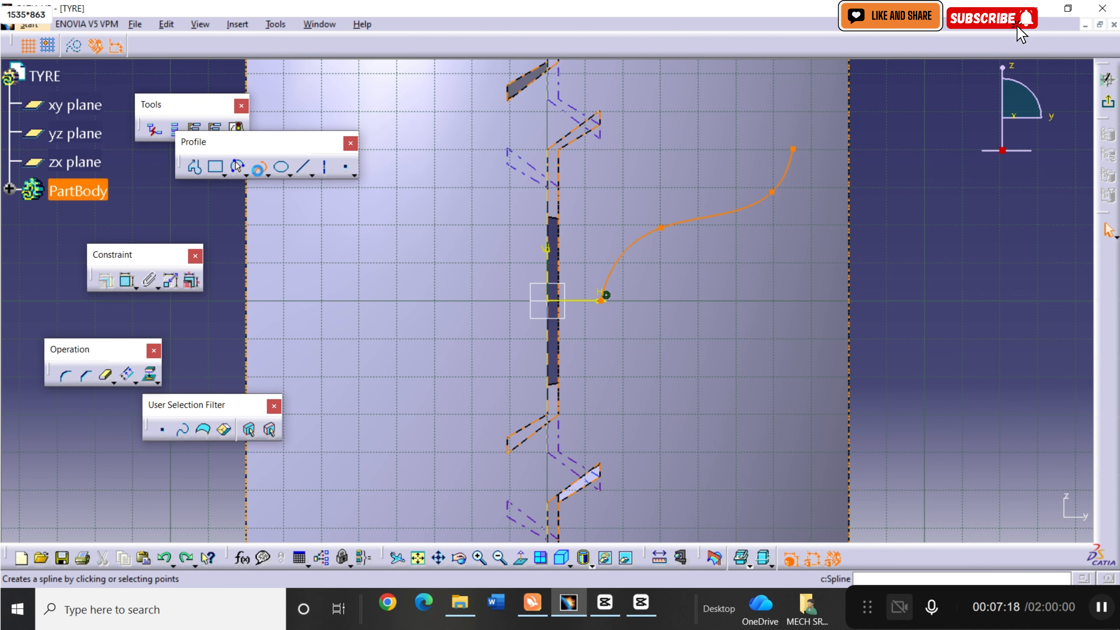
Draw a second four-point spline just below the first, sharing its start and end points to close a leaf-shaped outline.
{"action": "left_click", "coordinate": [260, 167]}
{"action": "left_click", "coordinate": [601, 300]}
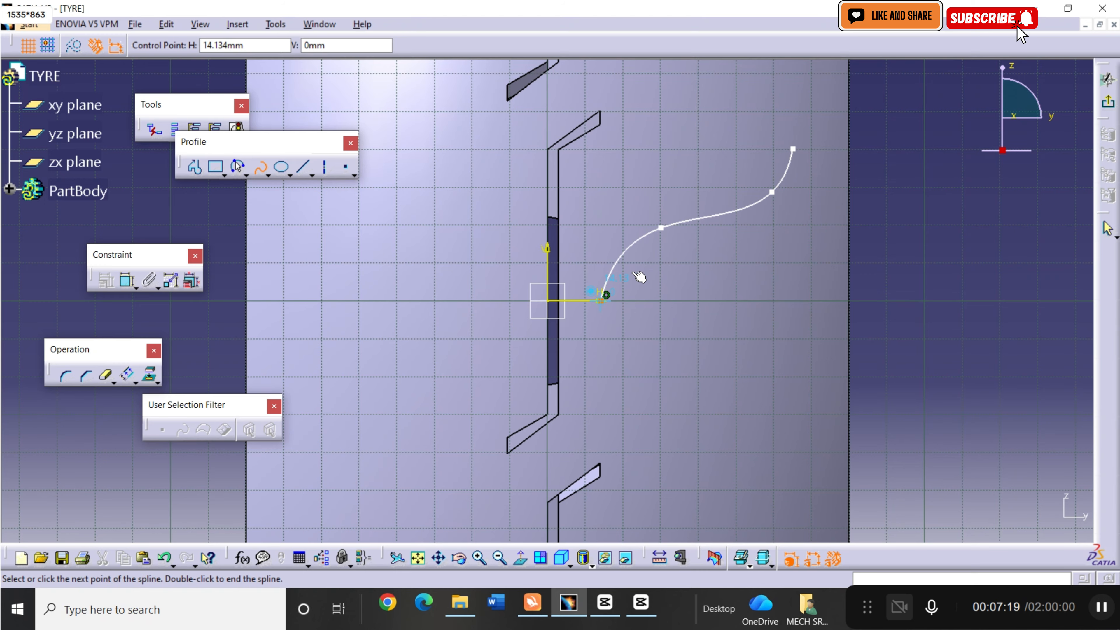
{"action": "left_click", "coordinate": [674, 243]}
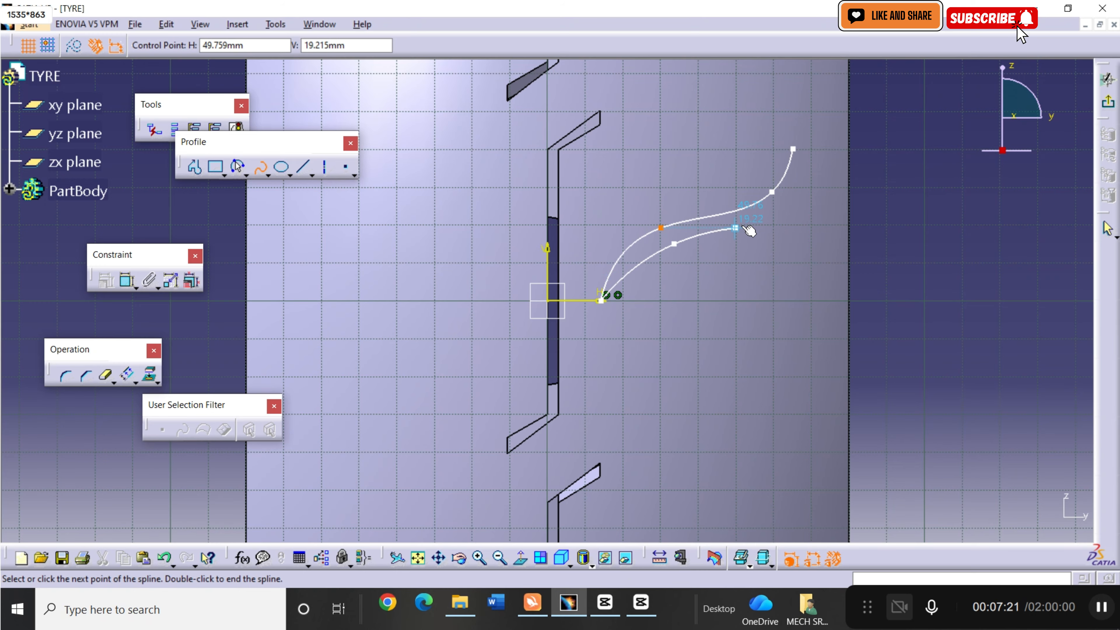
{"action": "left_click", "coordinate": [793, 204]}
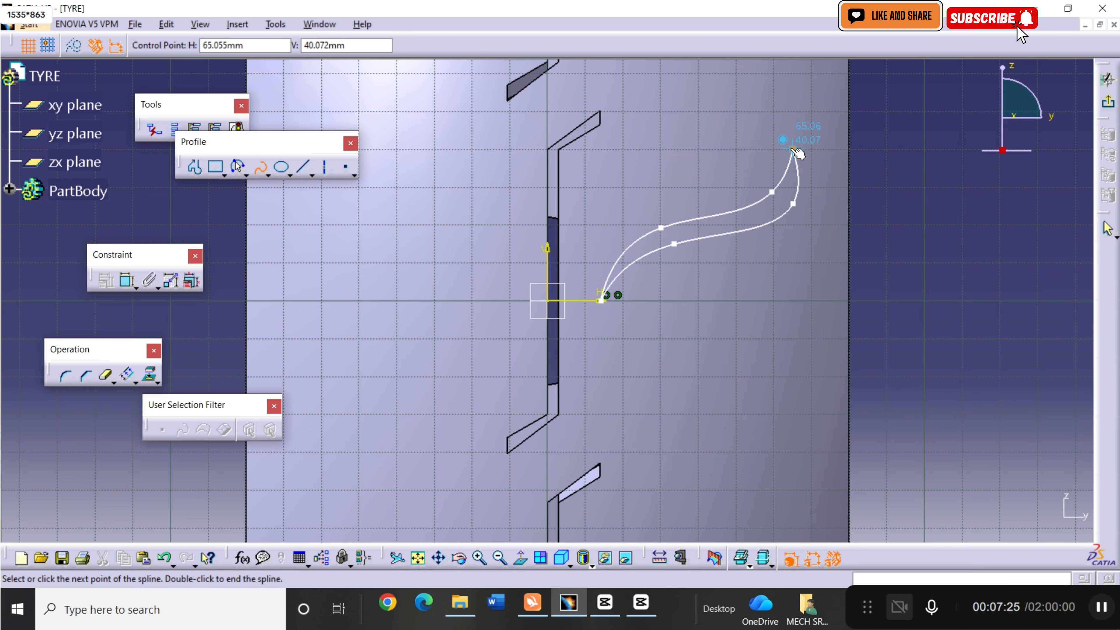
{"action": "left_click", "coordinate": [793, 150]}
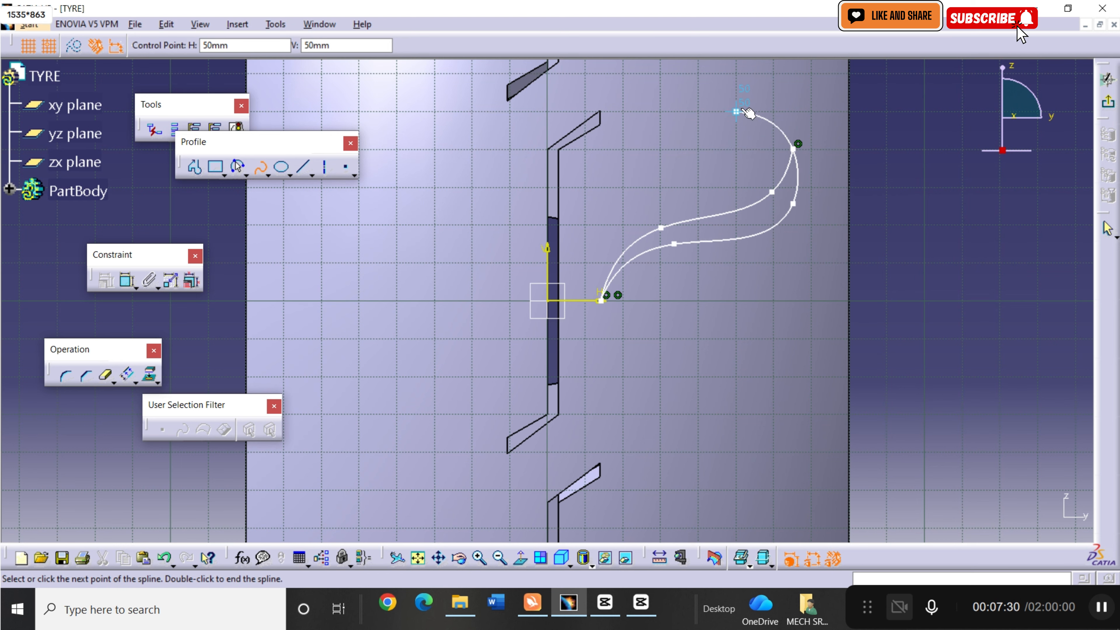
{"action": "key", "text": "Return"}
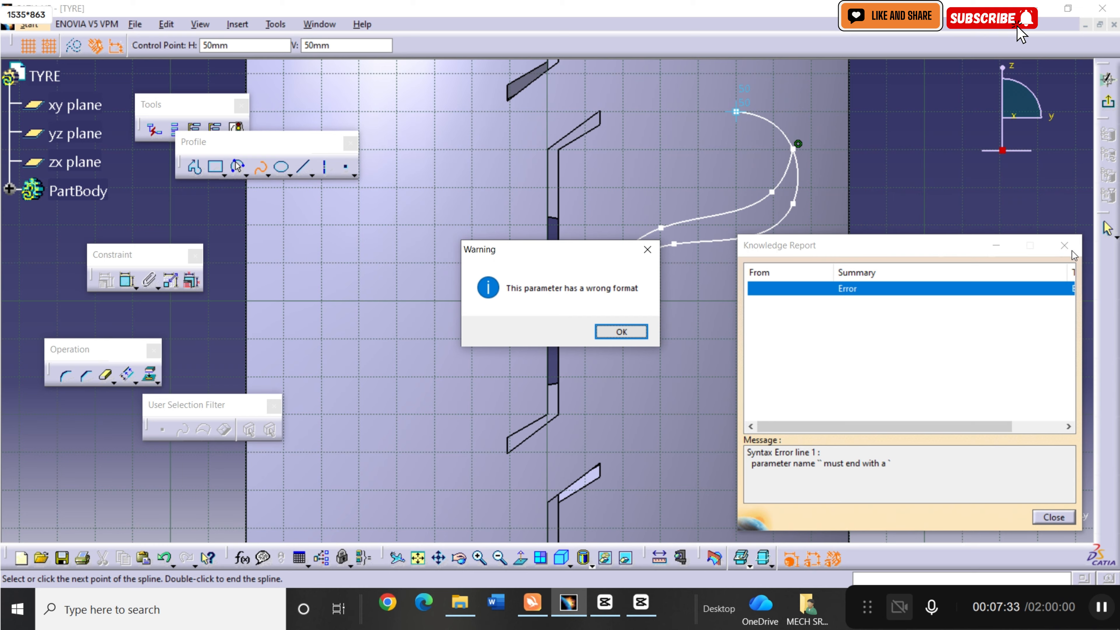
{"action": "left_click", "coordinate": [622, 332]}
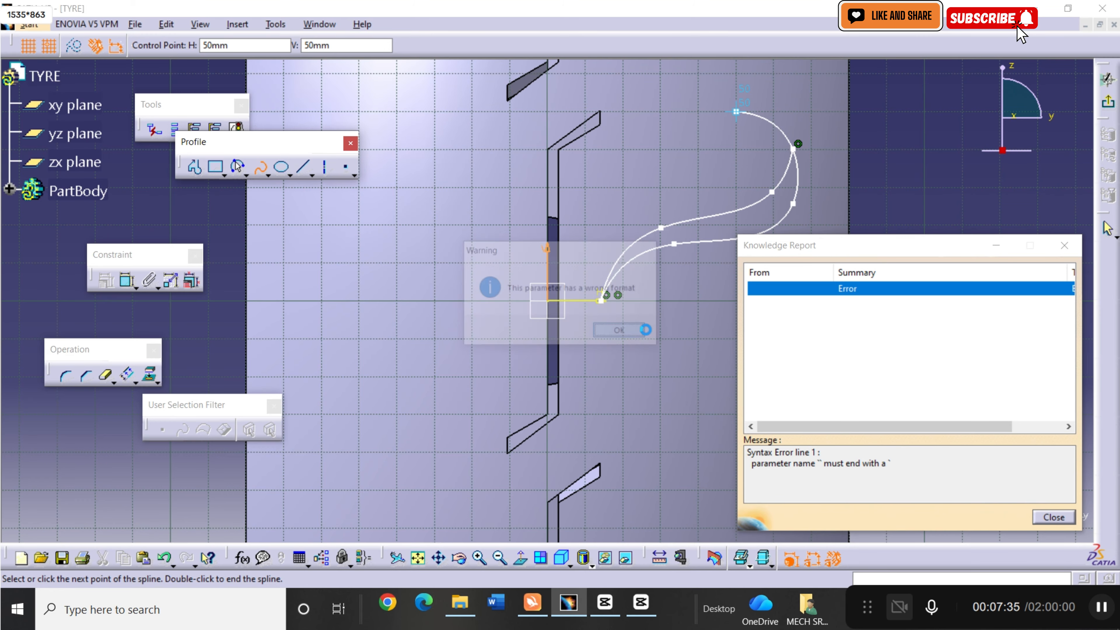
{"action": "left_click", "coordinate": [1064, 245]}
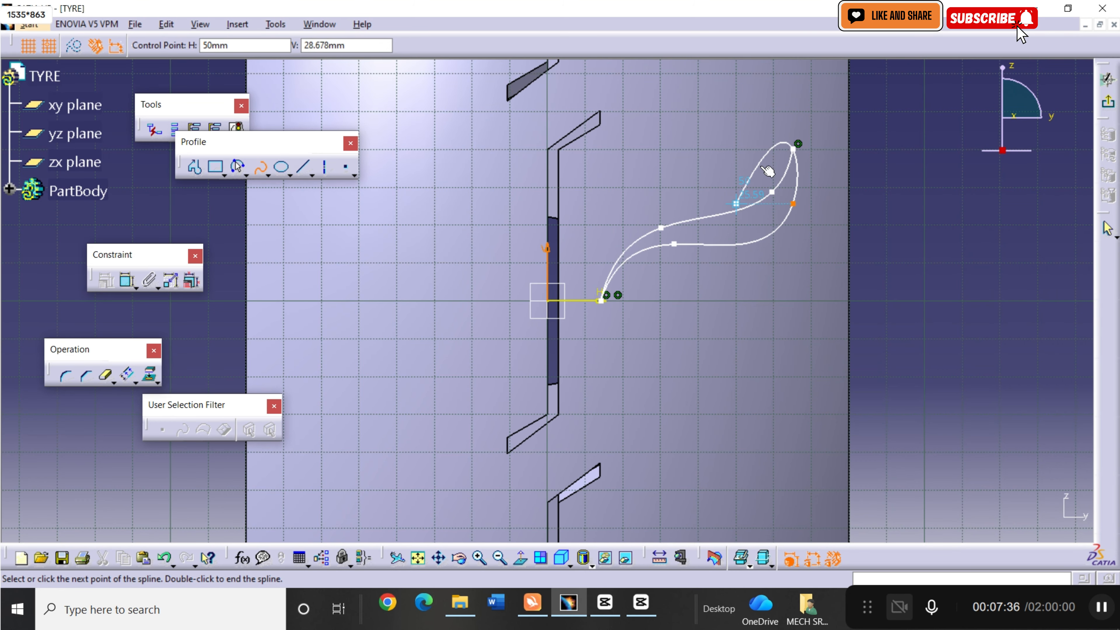
{"action": "key", "text": "Escape"}
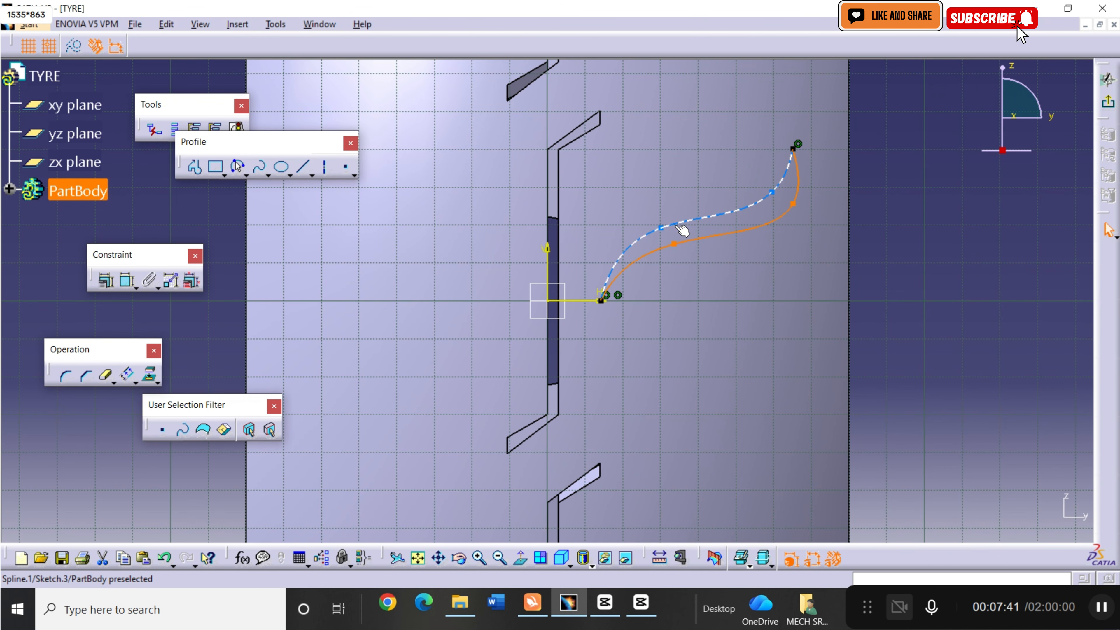
Mirror both splines of the leaf-shaped outline about the vertical sketch axis.
{"action": "left_click", "coordinate": [670, 232], "text": "ctrl"}
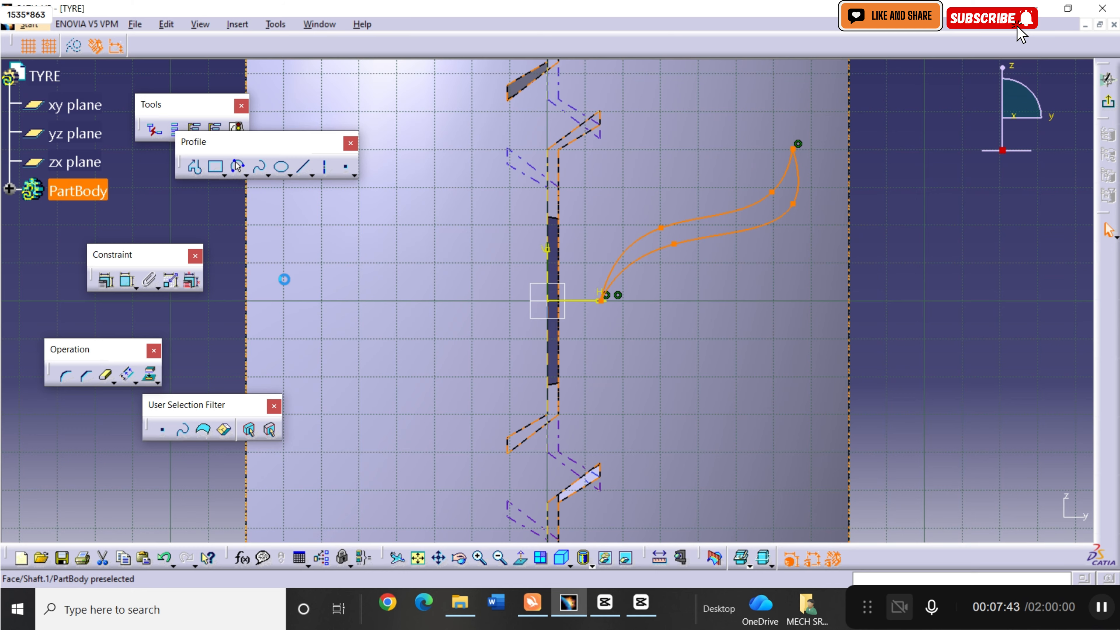
{"action": "left_click", "coordinate": [133, 381]}
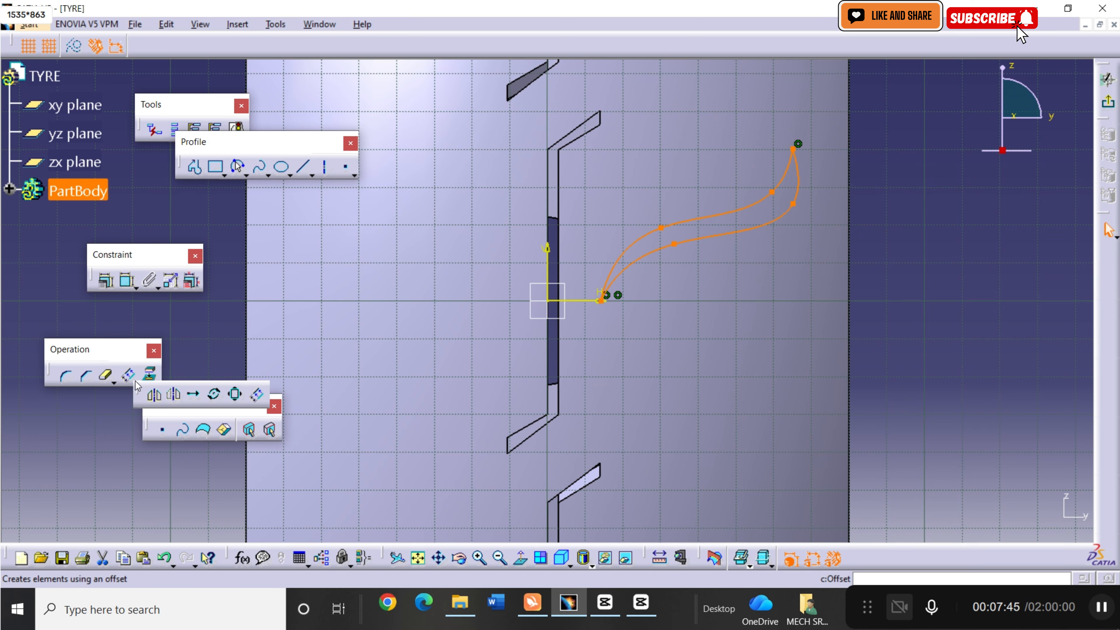
{"action": "left_click", "coordinate": [154, 393]}
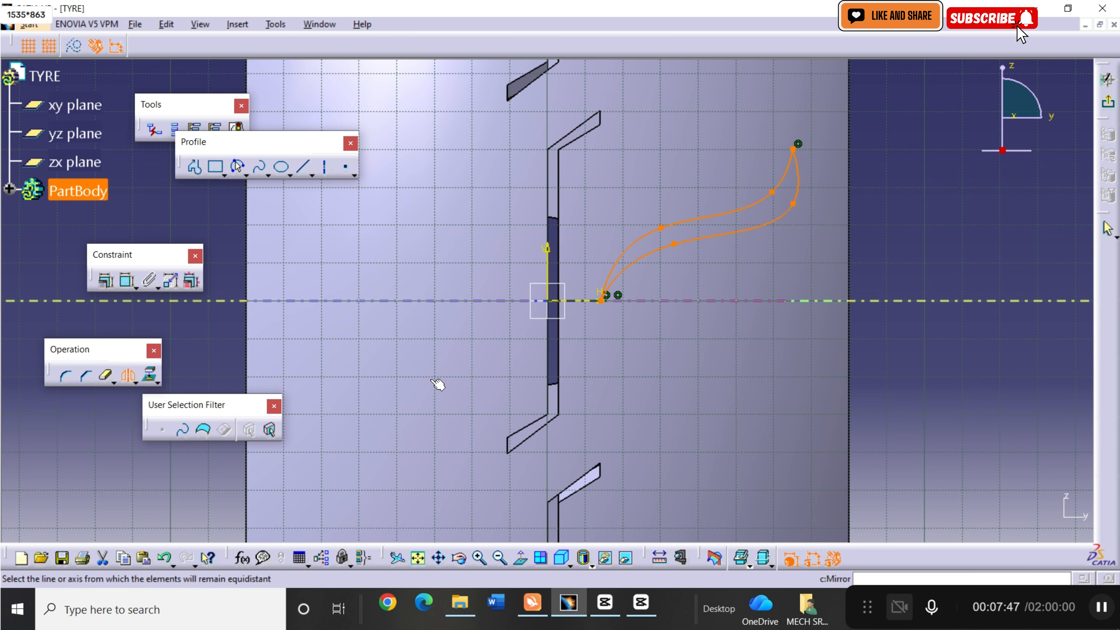
{"action": "left_click", "coordinate": [548, 255]}
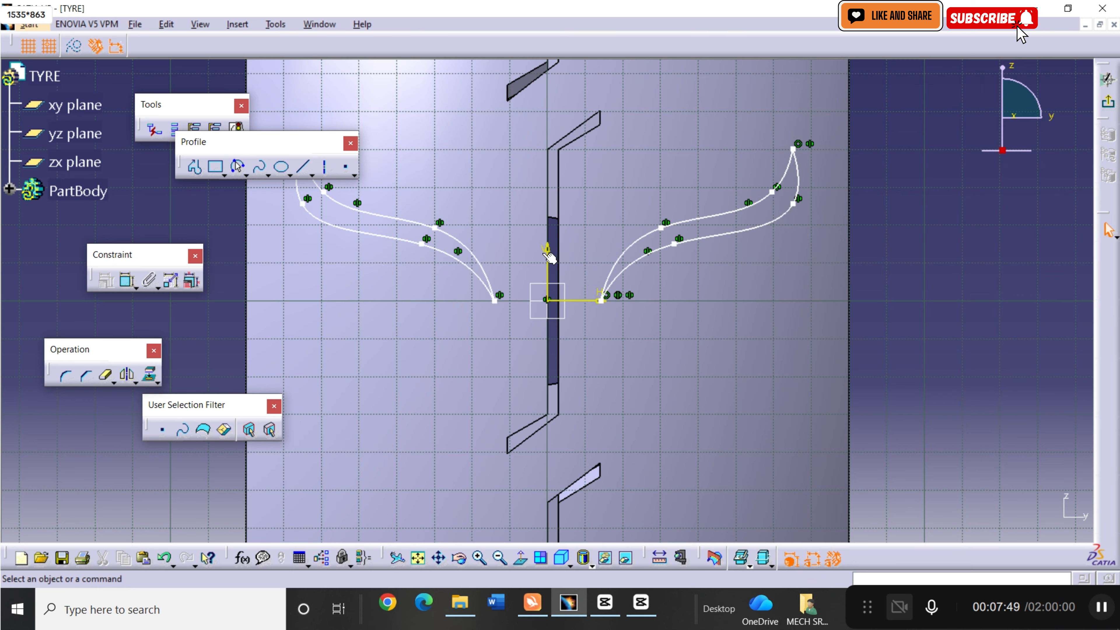
Mirror the two splines of the left leaf-shaped outline about the horizontal sketch axis.
{"action": "left_click", "coordinate": [460, 247]}
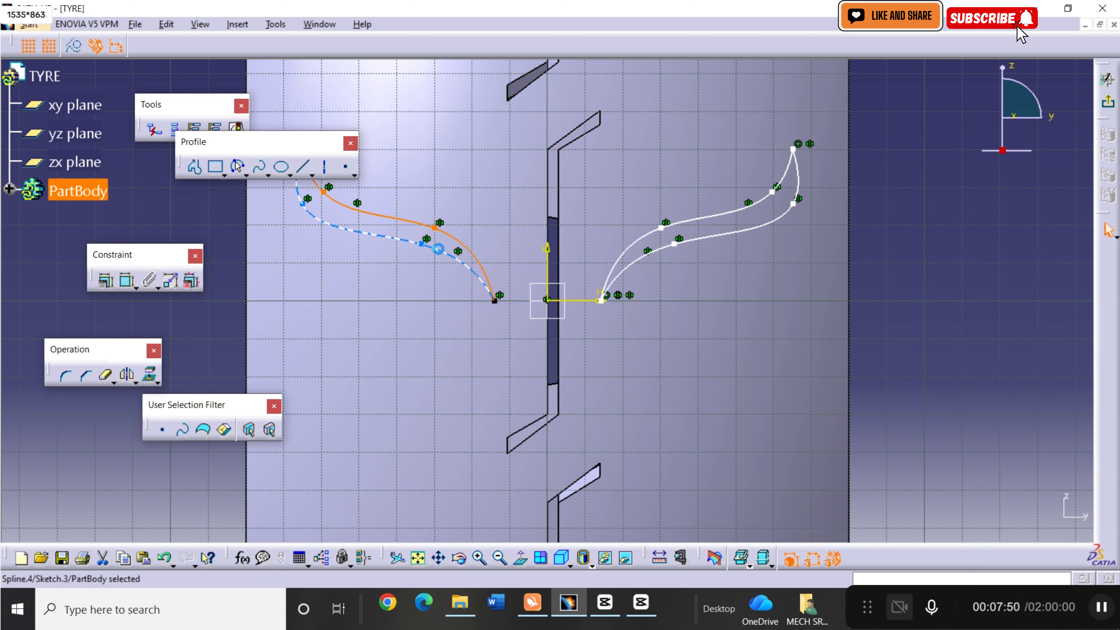
{"action": "left_click", "coordinate": [445, 254], "text": "ctrl"}
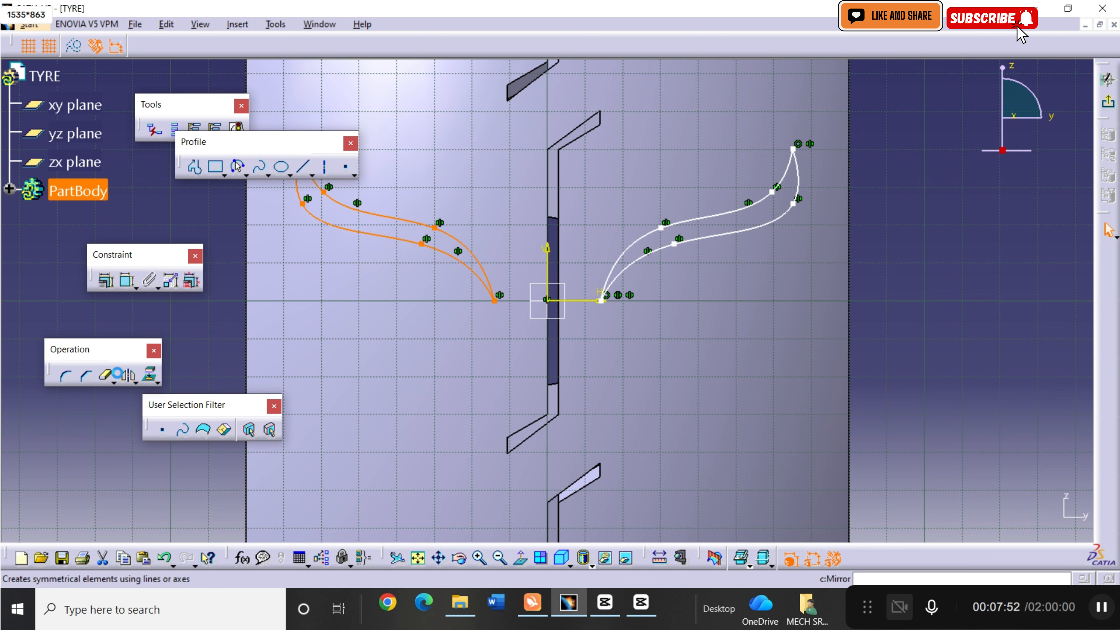
{"action": "left_click", "coordinate": [127, 376]}
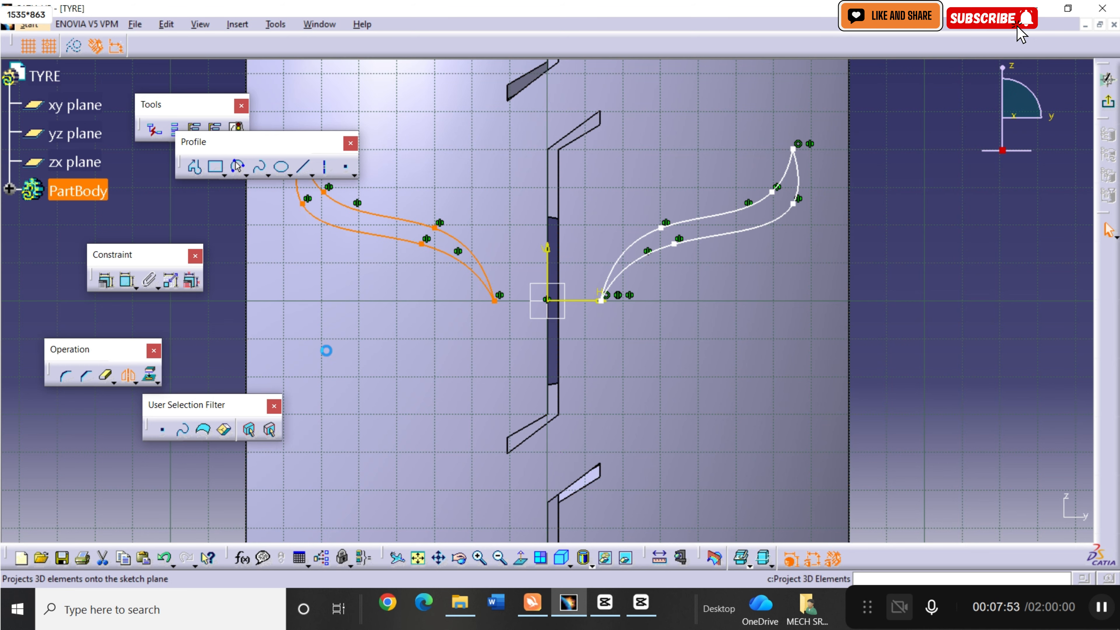
{"action": "left_click", "coordinate": [594, 304]}
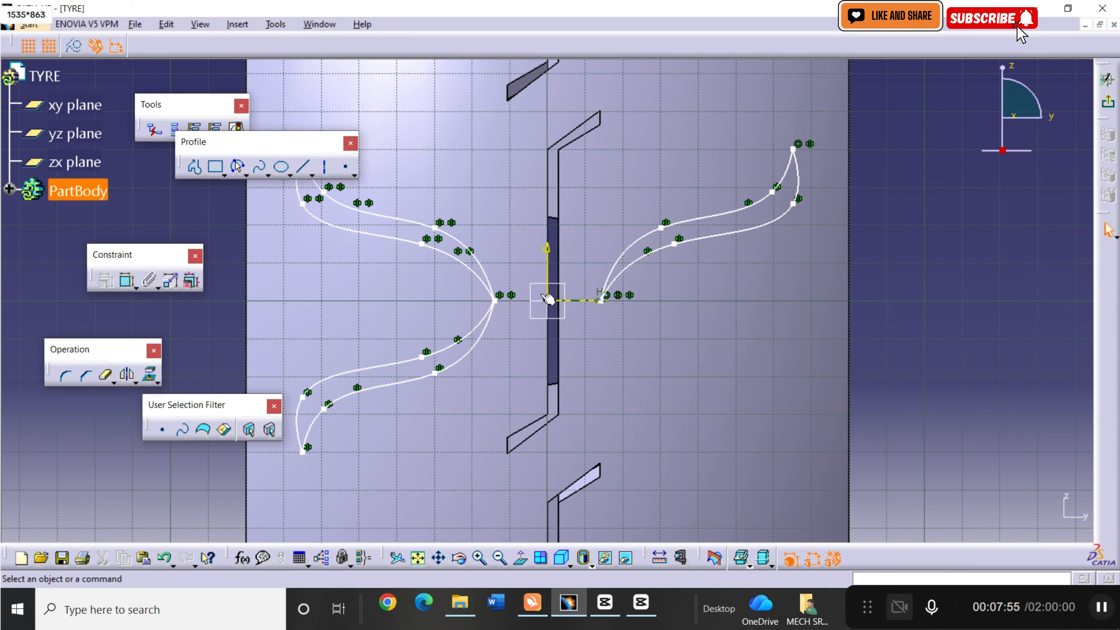
Erase both splines of the upper left leaf-shaped outline and exit the sketch.
{"action": "left_click", "coordinate": [106, 376]}
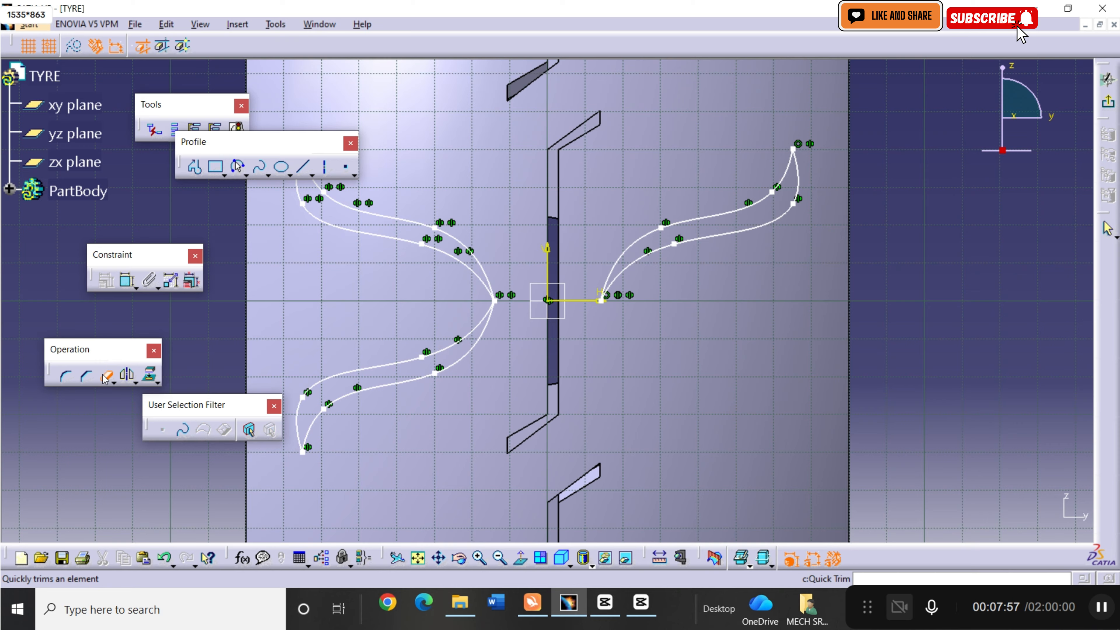
{"action": "left_click", "coordinate": [379, 234]}
{"action": "left_click", "coordinate": [385, 217]}
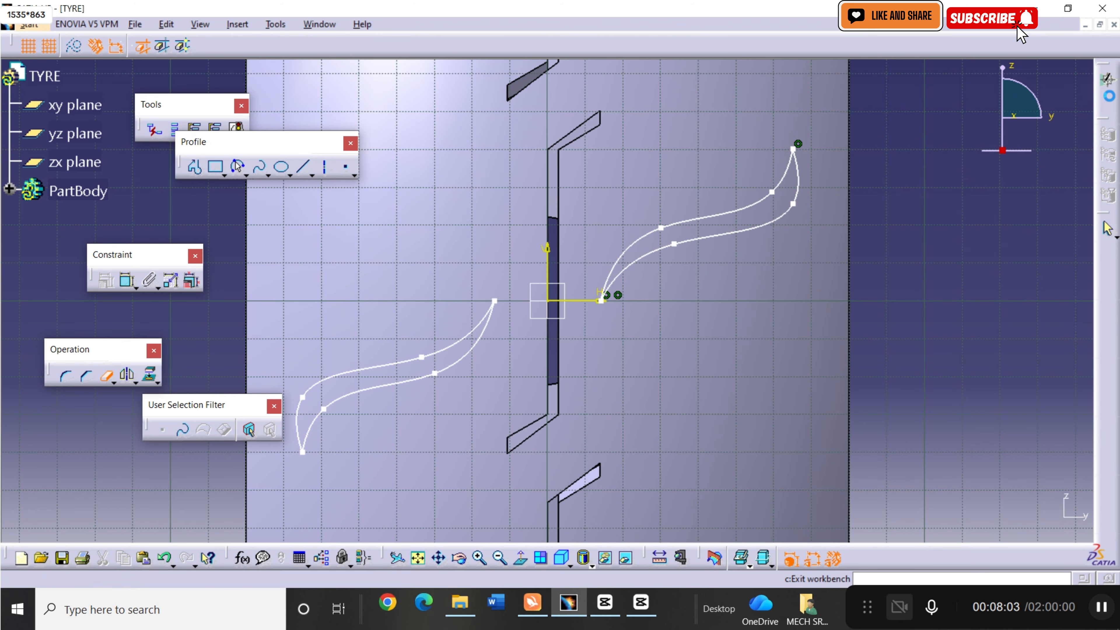
{"action": "left_click", "coordinate": [1108, 229]}
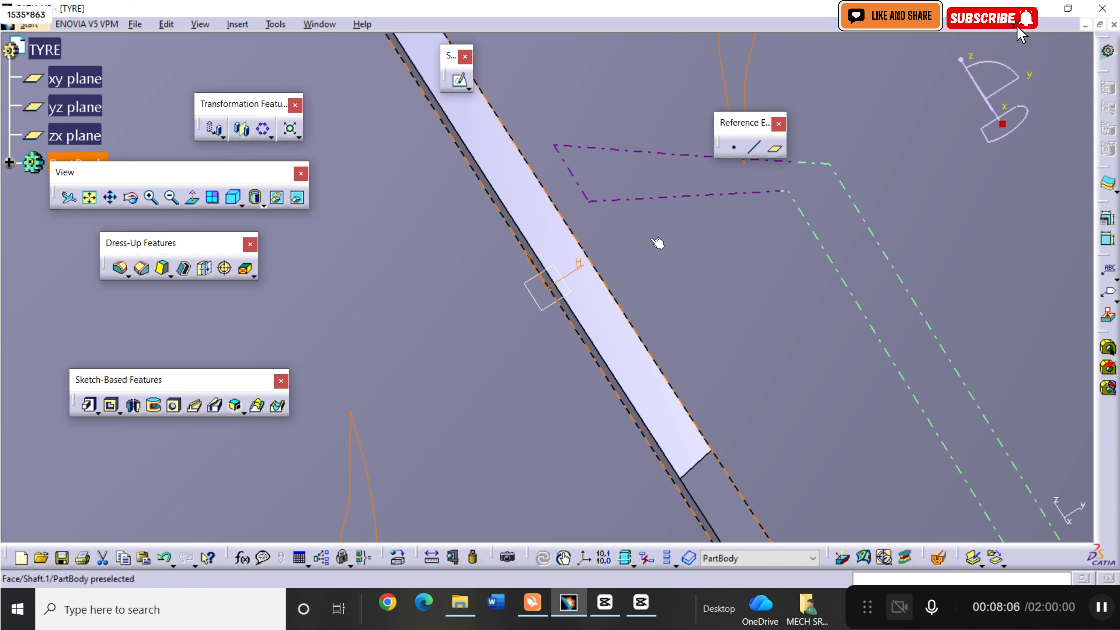
Cut the two leaf-shaped outlines into the tyre tread as a pocket 18 mm deep.
{"action": "left_click", "coordinate": [172, 200]}
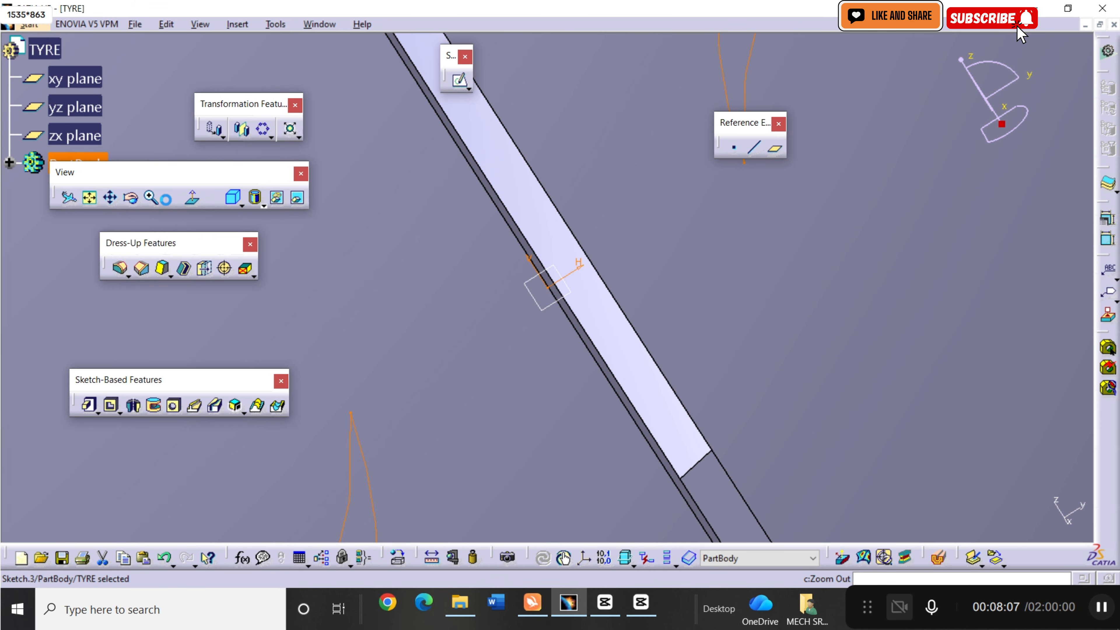
{"action": "left_click", "coordinate": [94, 200]}
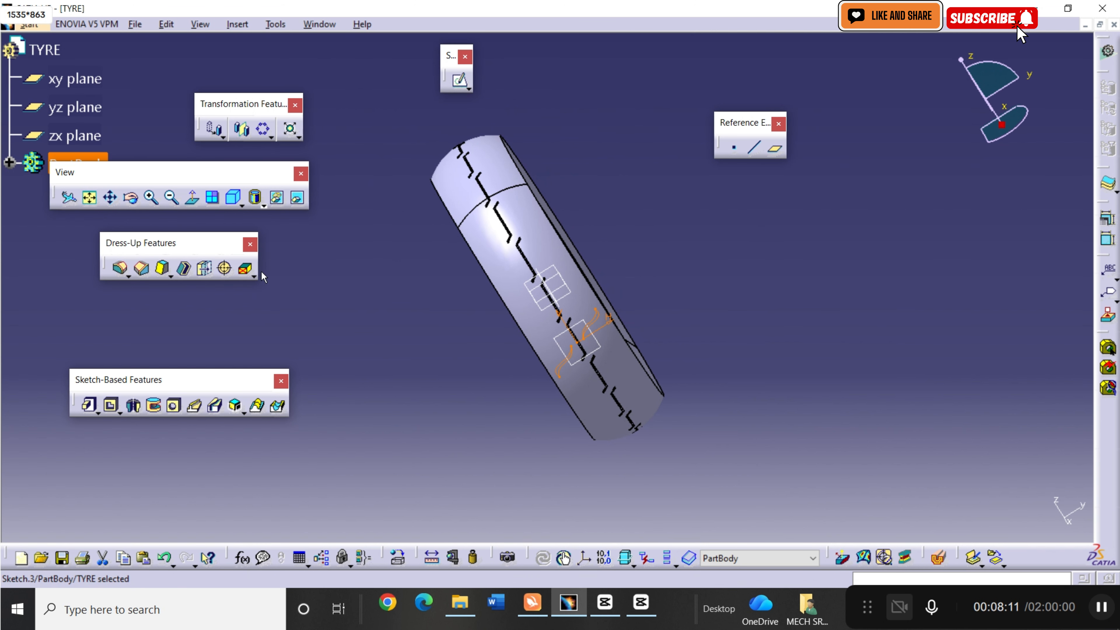
{"action": "left_click", "coordinate": [110, 402]}
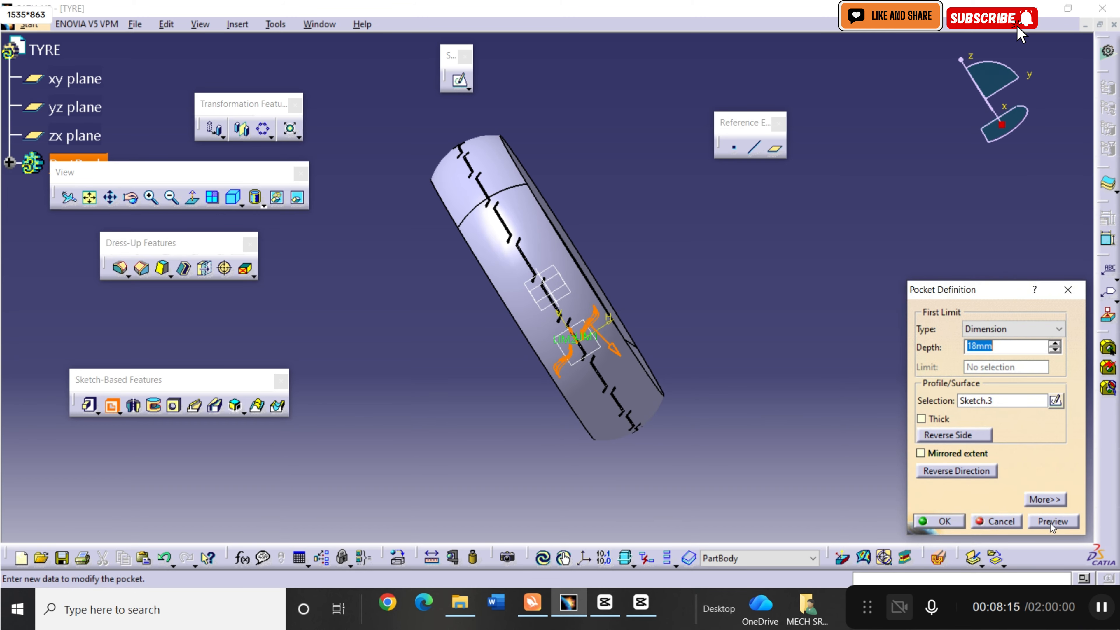
{"action": "left_click", "coordinate": [1051, 522]}
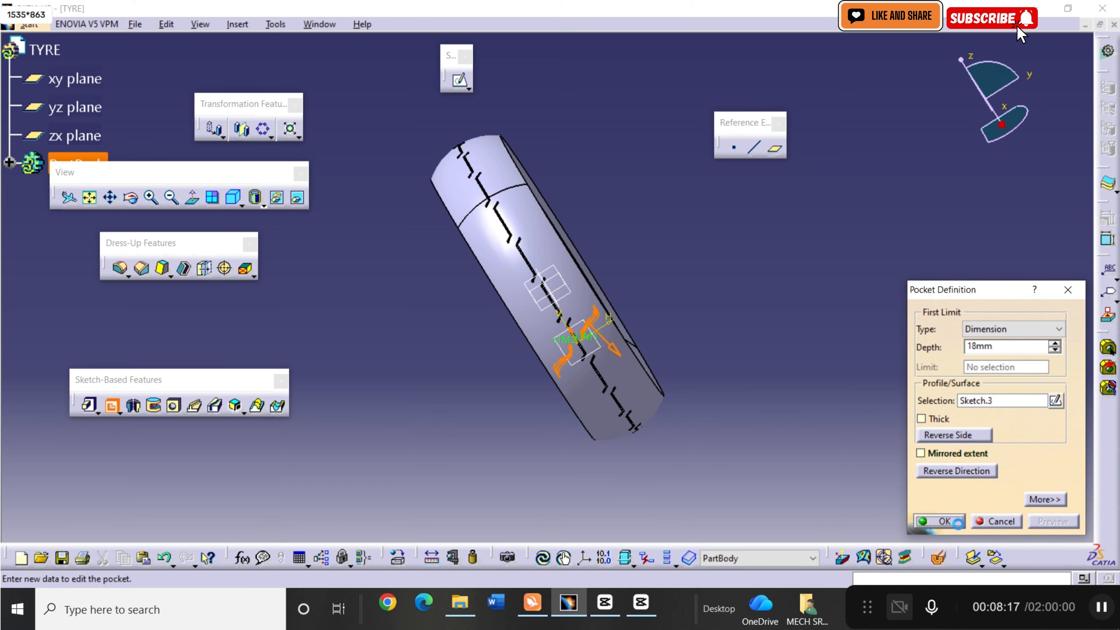
{"action": "left_click", "coordinate": [958, 524]}
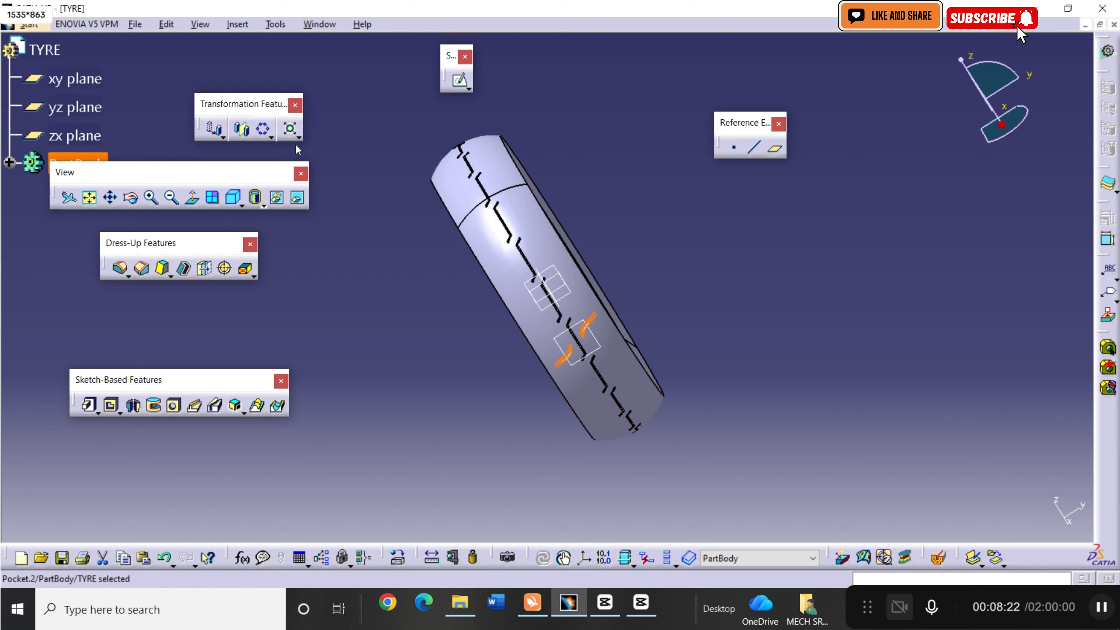
Start a circular pattern of the leaf-shaped pocket as a complete crown, using the tyre's flat side face as the reference element.
{"action": "left_click", "coordinate": [263, 131]}
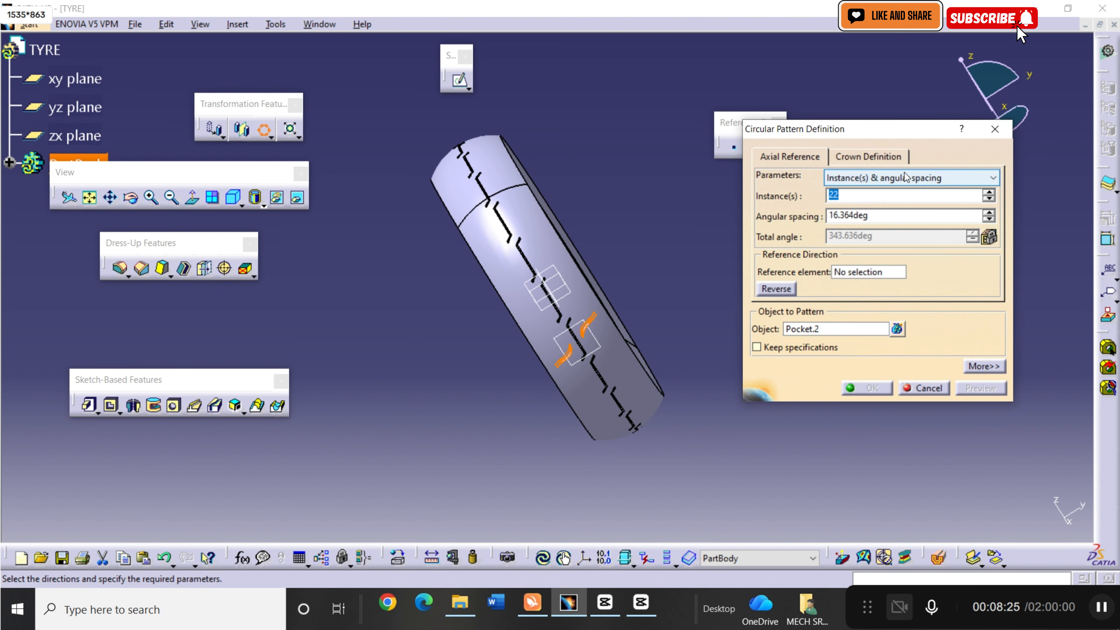
{"action": "left_click", "coordinate": [878, 176]}
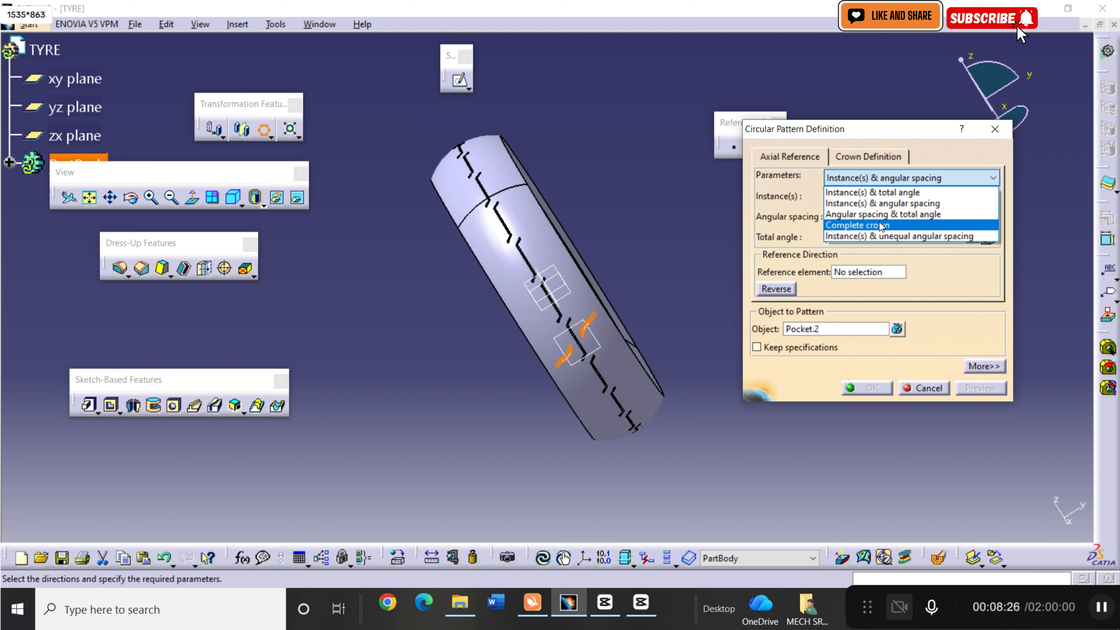
{"action": "left_click", "coordinate": [881, 225]}
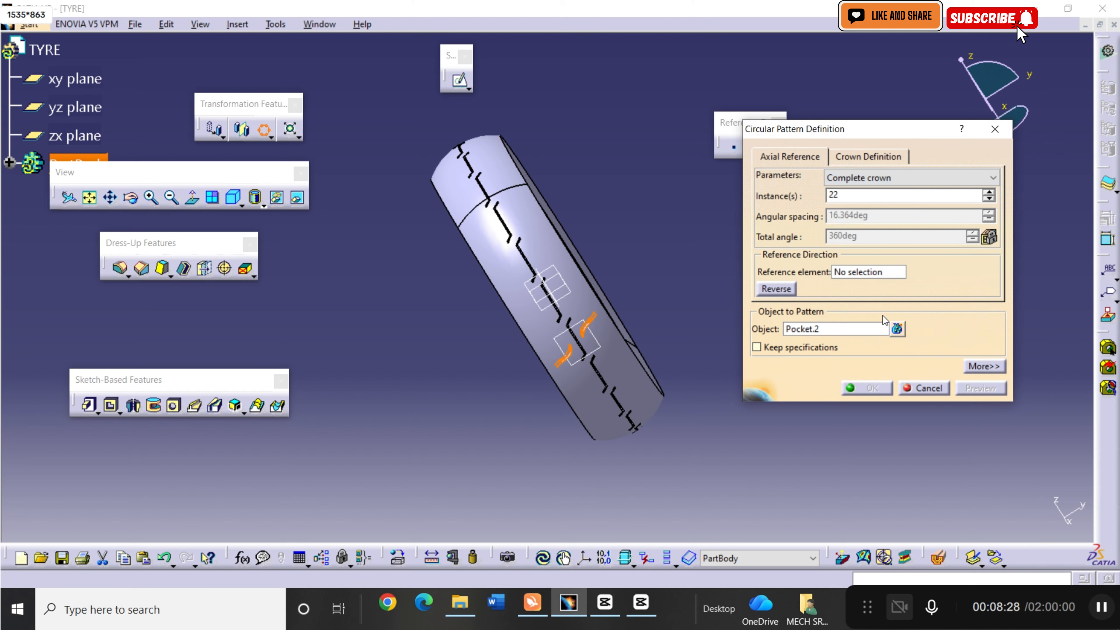
{"action": "left_click", "coordinate": [862, 272]}
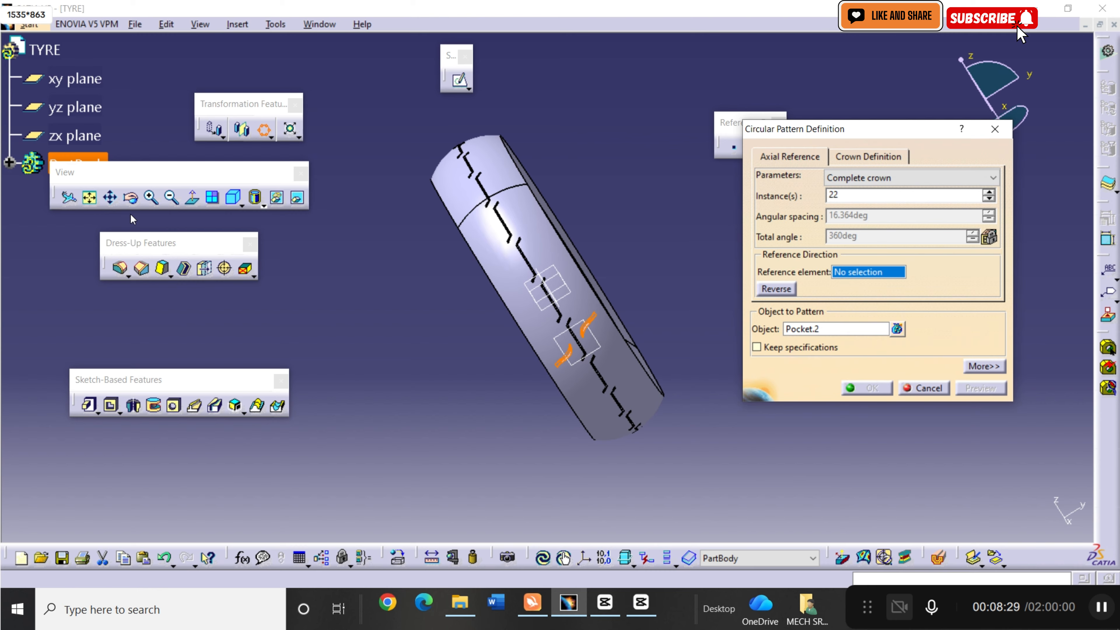
{"action": "left_click", "coordinate": [132, 200]}
{"action": "left_click_drag", "start_coordinate": [392, 278], "coordinate": [724, 407]}
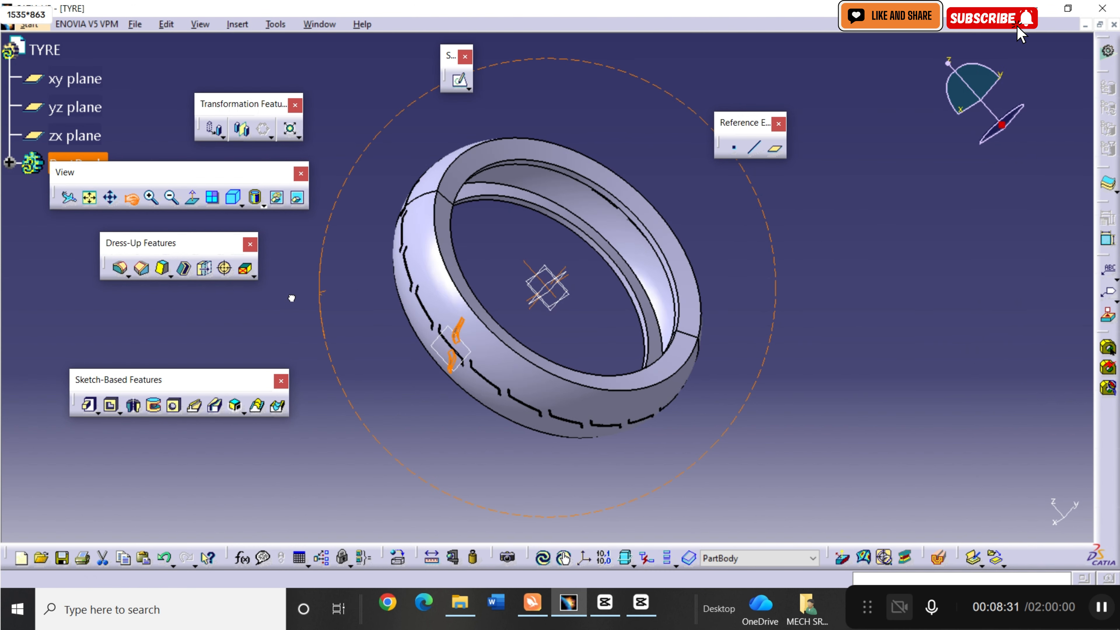
{"action": "left_click", "coordinate": [671, 365]}
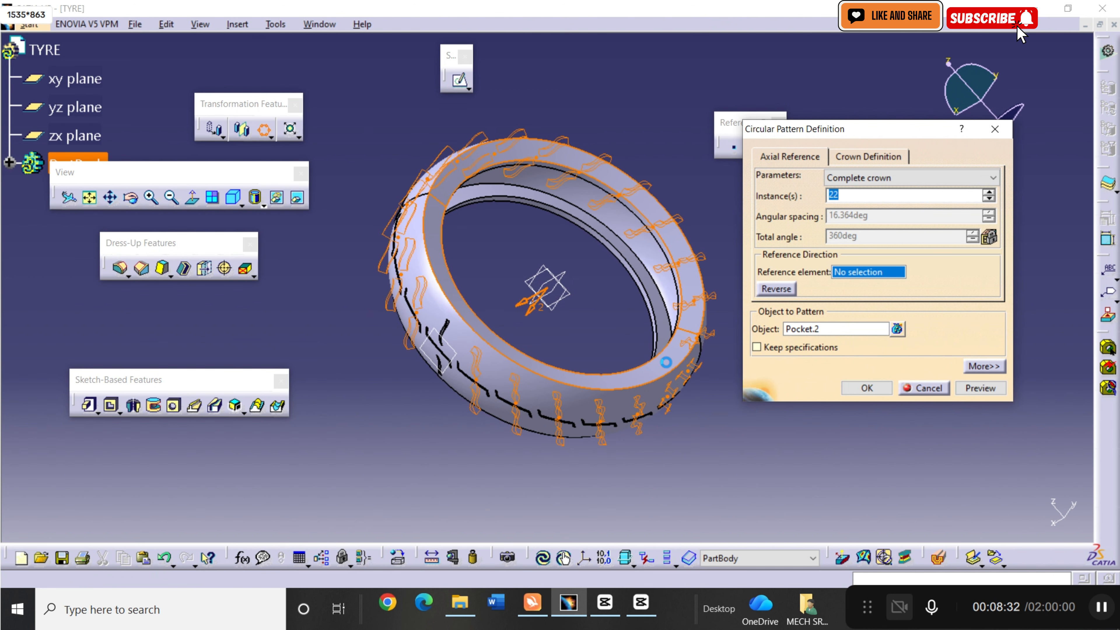
Set the circular pattern to 64 instances and create it.
{"action": "left_click", "coordinate": [990, 193]}
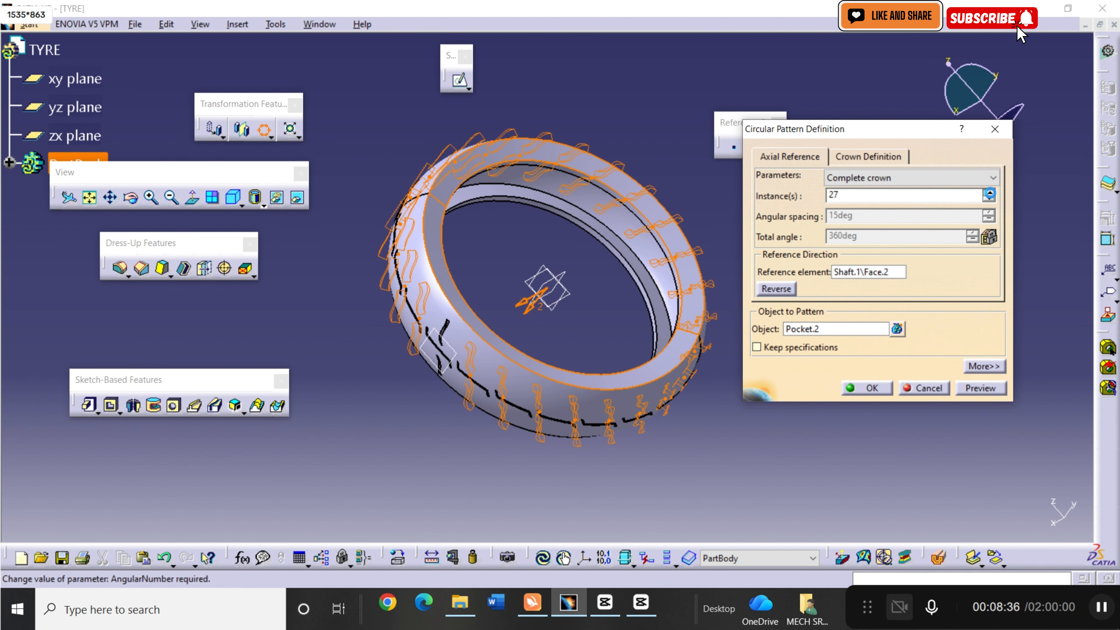
{"action": "left_click", "coordinate": [989, 193]}
{"action": "left_click", "coordinate": [990, 194]}
{"action": "left_click", "coordinate": [976, 390]}
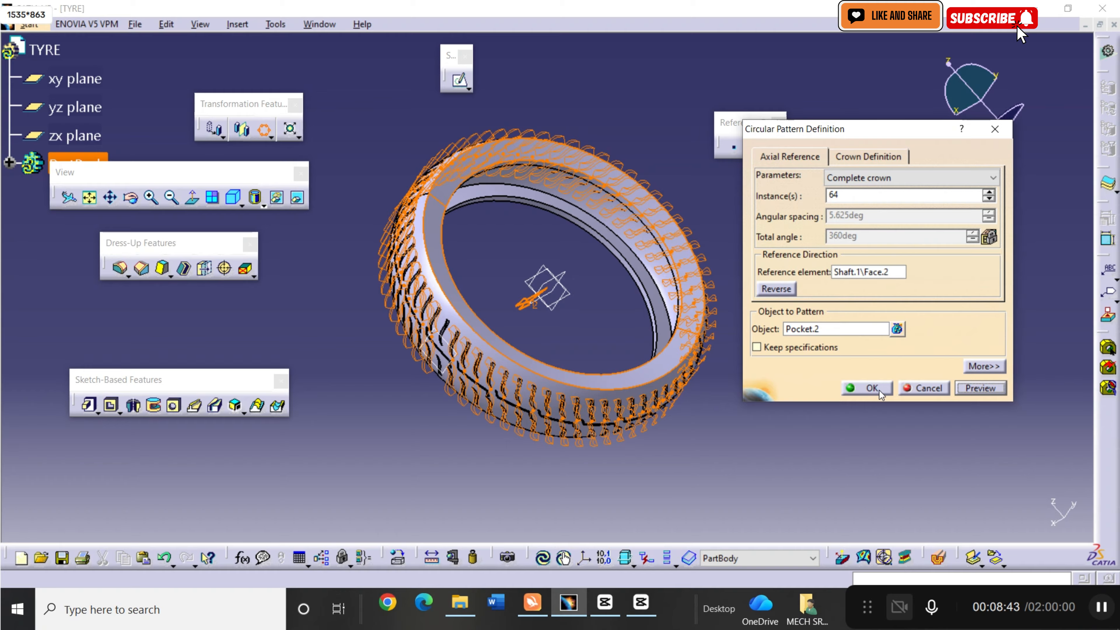
{"action": "left_click", "coordinate": [878, 389]}
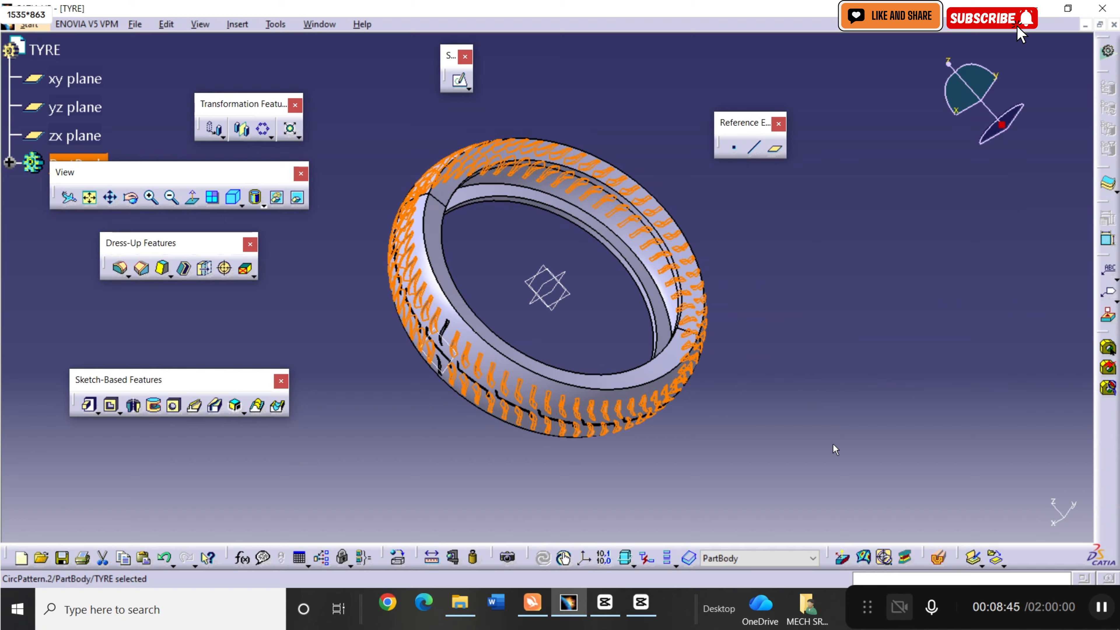
{"action": "left_click", "coordinate": [821, 448]}
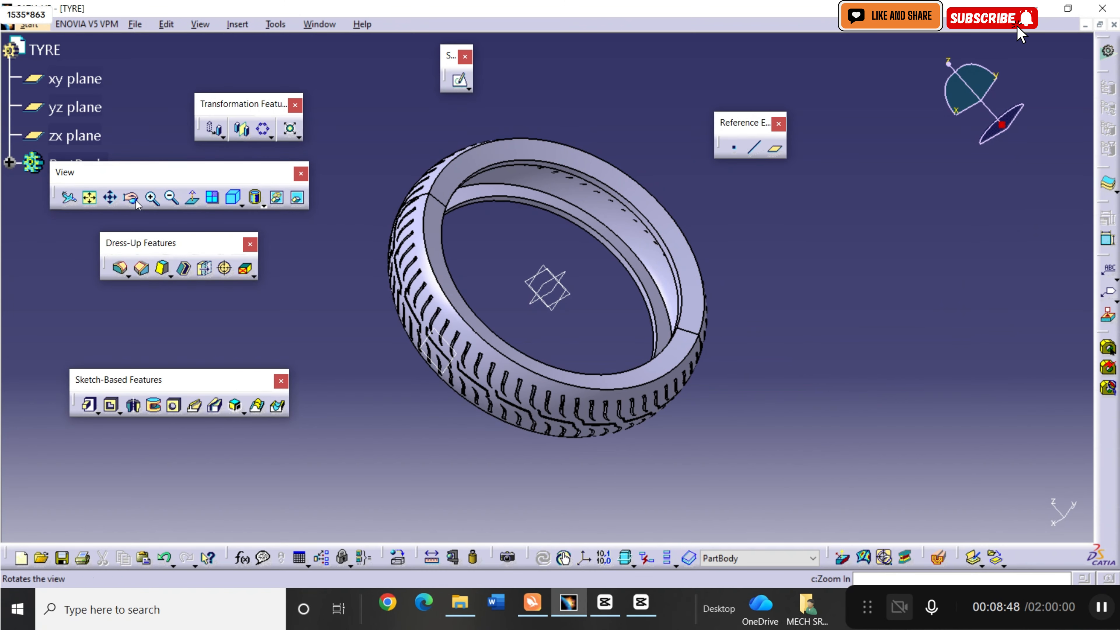
Apply the Rubber material from the Other category of the default material catalog to the whole TYRE part.
{"action": "left_click_drag", "start_coordinate": [423, 282], "coordinate": [547, 264]}
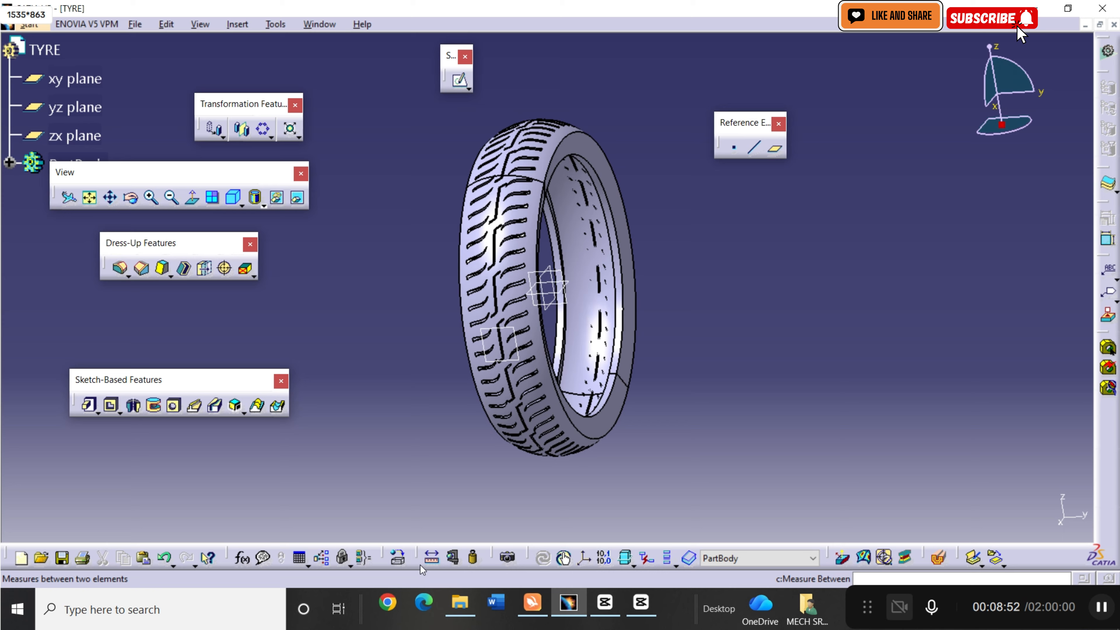
{"action": "left_click", "coordinate": [402, 562]}
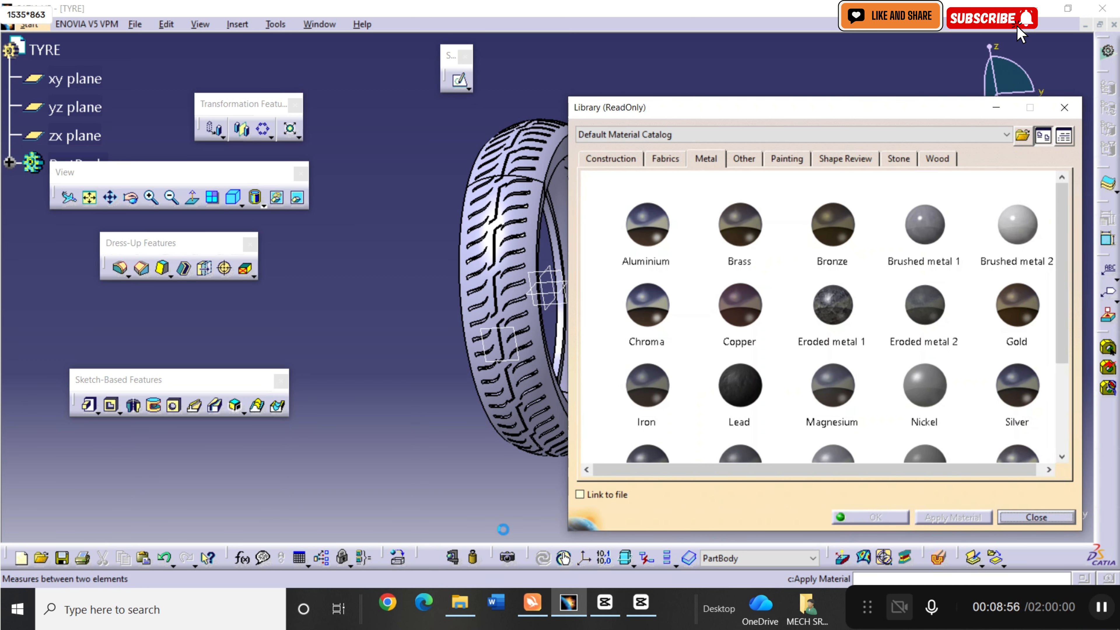
{"action": "left_click", "coordinate": [715, 264]}
{"action": "left_click", "coordinate": [741, 161]}
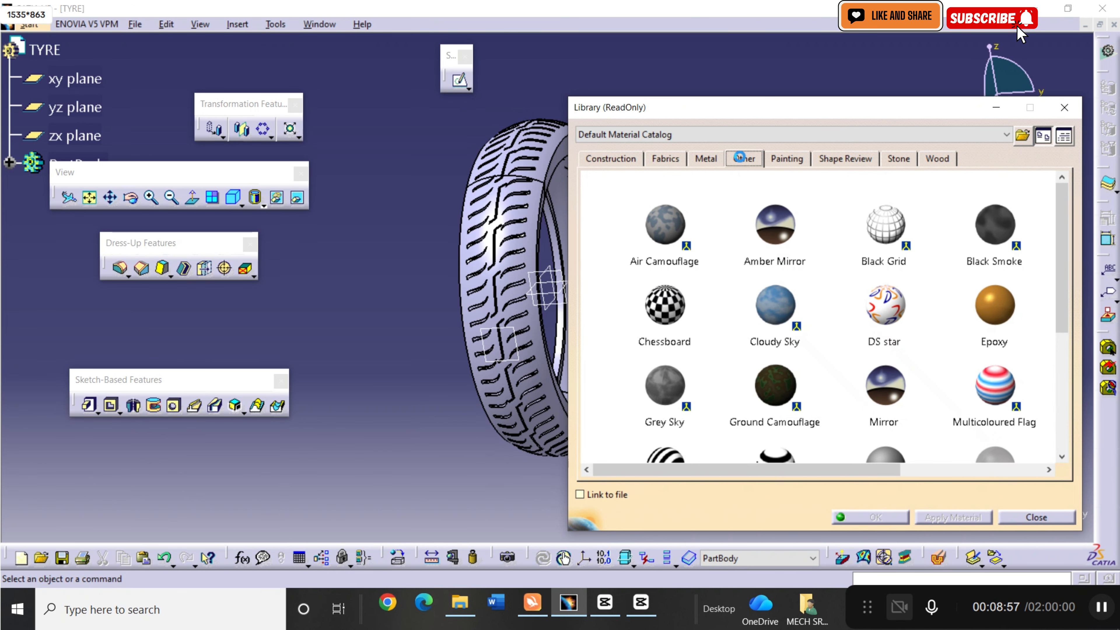
{"action": "scroll", "coordinate": [775, 348], "scroll_direction": "down", "scroll_amount": 3}
{"action": "scroll", "coordinate": [776, 347], "scroll_direction": "down", "scroll_amount": 2}
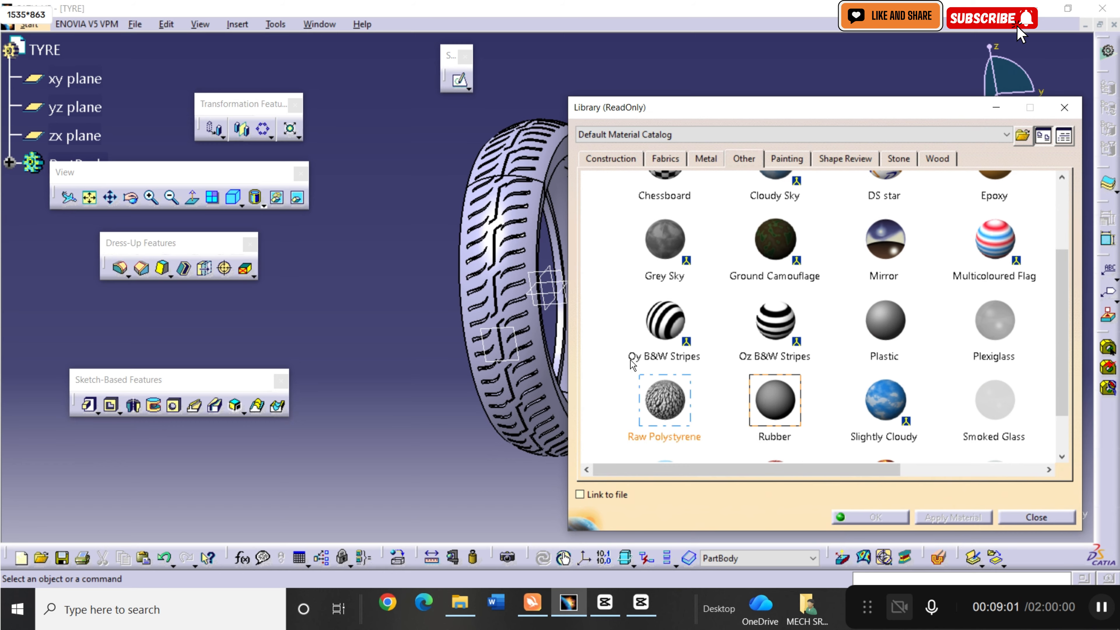
{"action": "left_click", "coordinate": [56, 55]}
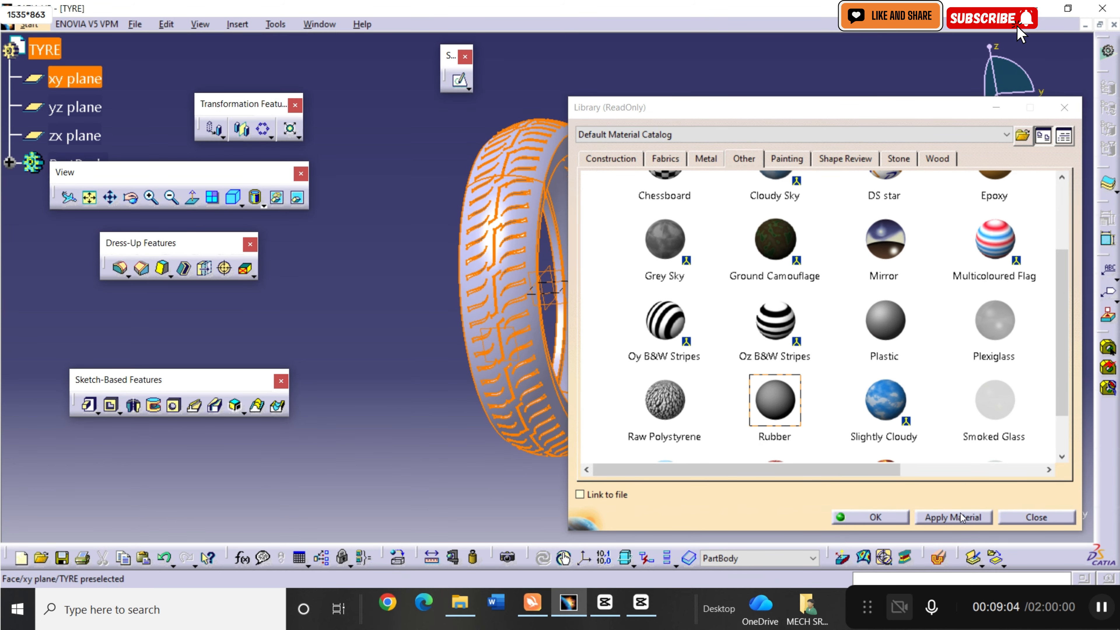
{"action": "left_click", "coordinate": [957, 517]}
{"action": "left_click", "coordinate": [870, 517]}
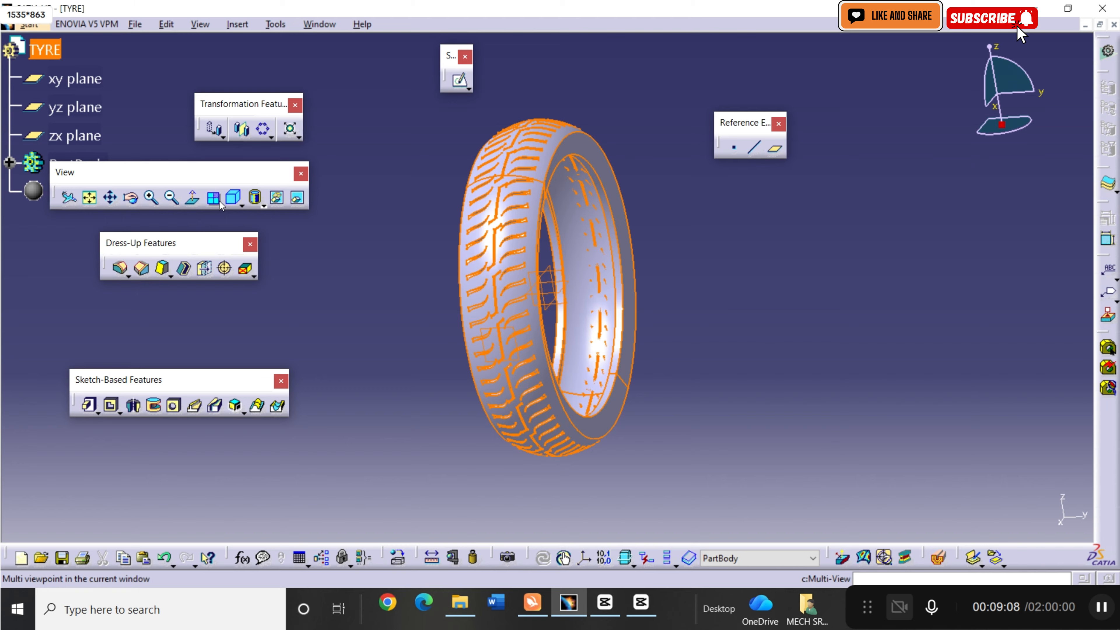
Display the tyre in Shading with Material mode and inspect its tread and inner side.
{"action": "left_click", "coordinate": [264, 204]}
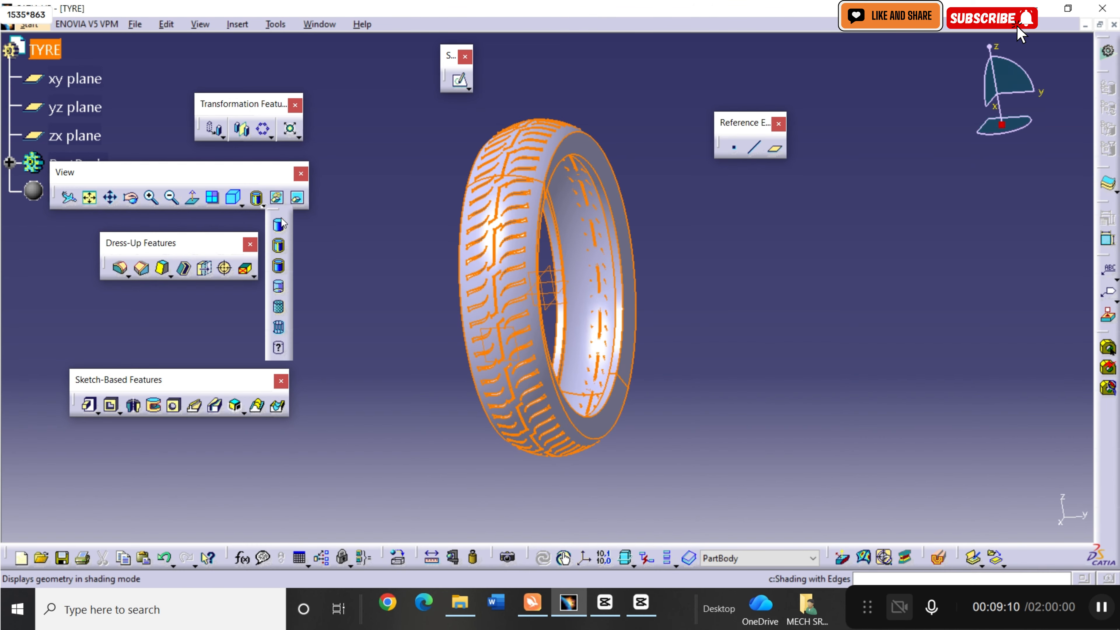
{"action": "left_click", "coordinate": [281, 307]}
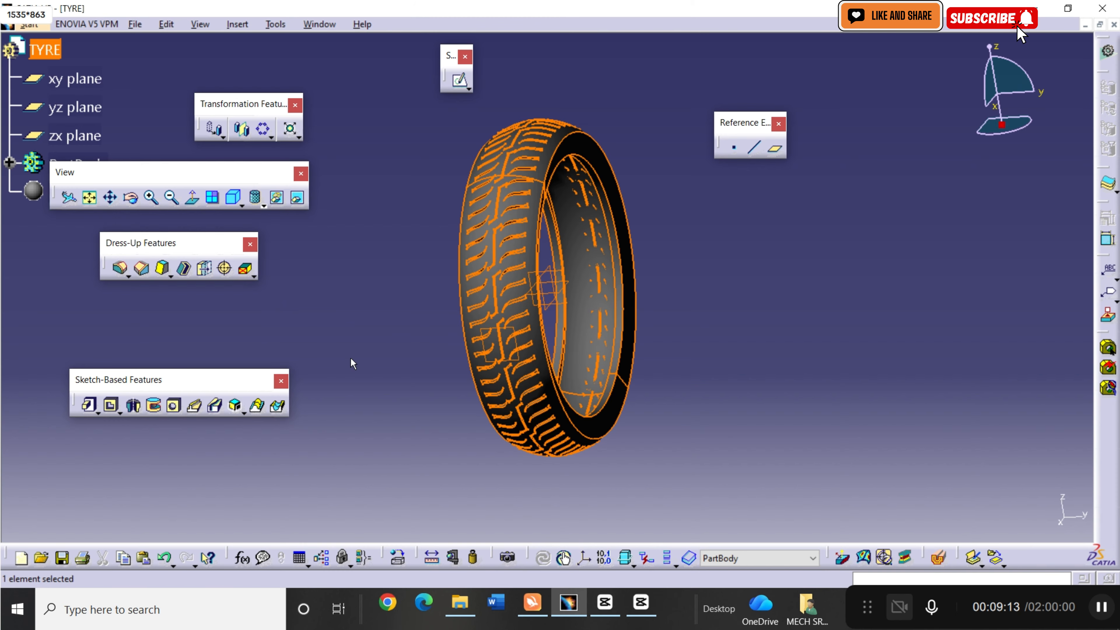
{"action": "left_click_drag", "start_coordinate": [132, 210], "coordinate": [135, 214]}
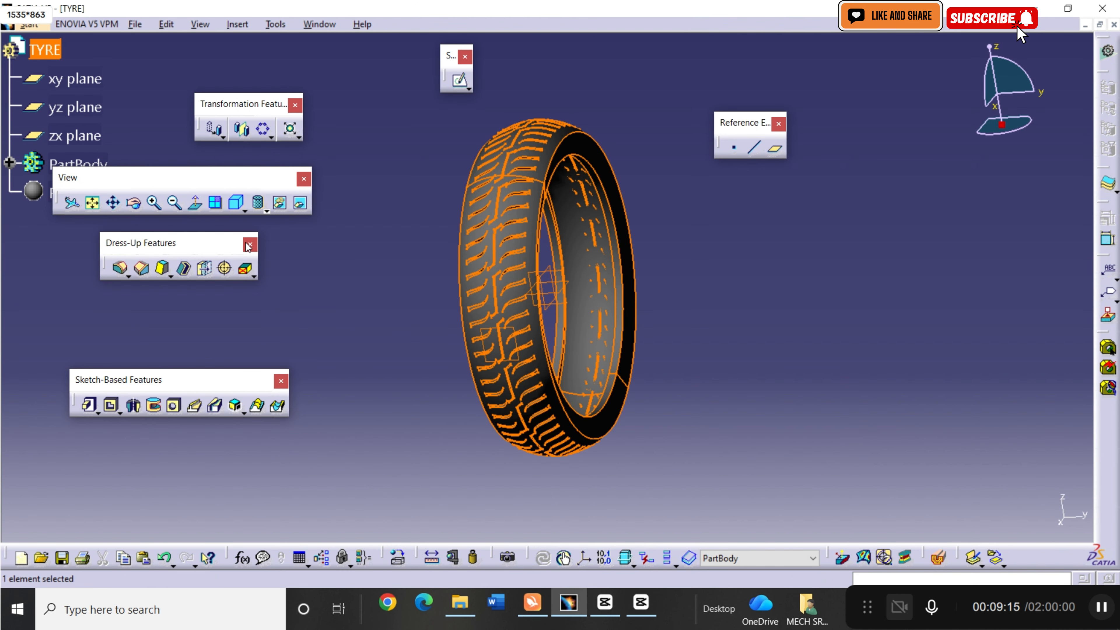
{"action": "left_click", "coordinate": [132, 211]}
{"action": "left_click_drag", "start_coordinate": [725, 297], "coordinate": [837, 343]}
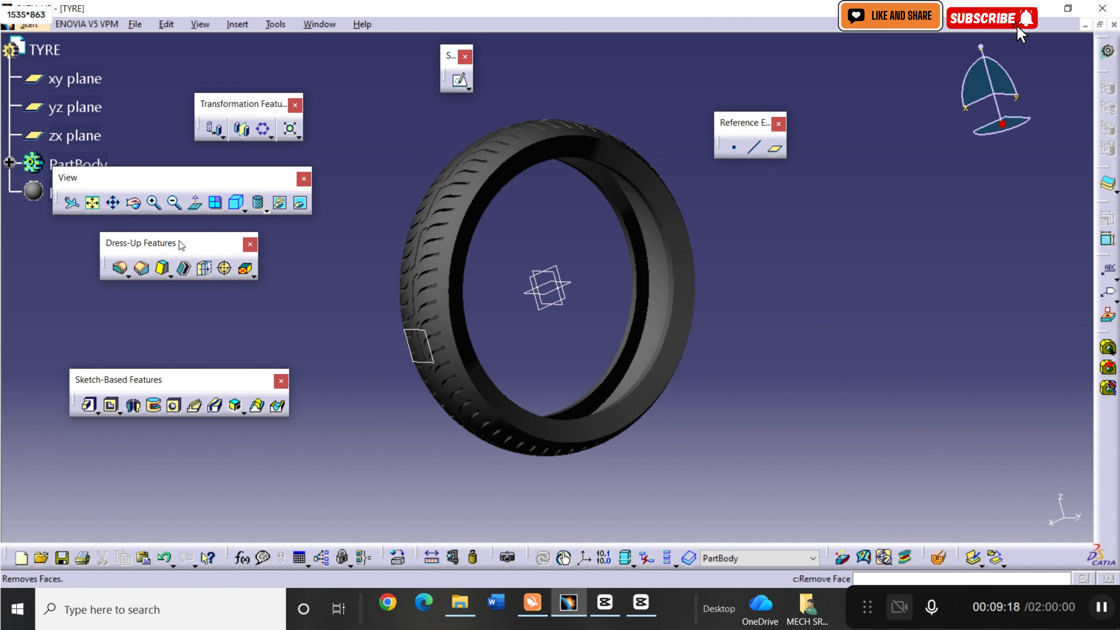
{"action": "left_click", "coordinate": [135, 208]}
{"action": "left_click_drag", "start_coordinate": [804, 309], "coordinate": [709, 282]}
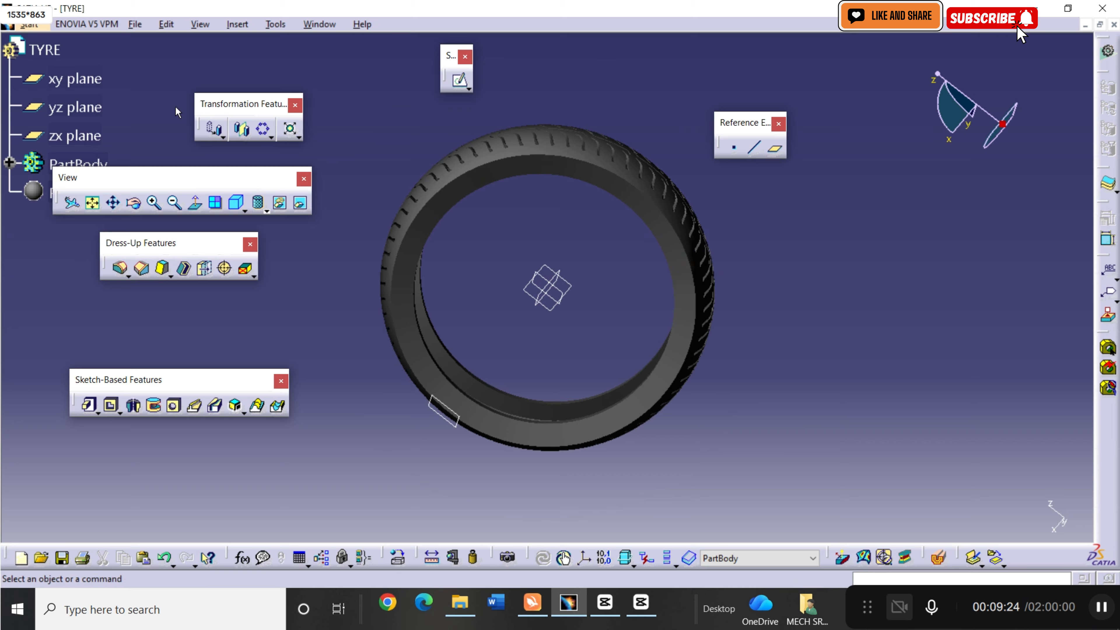